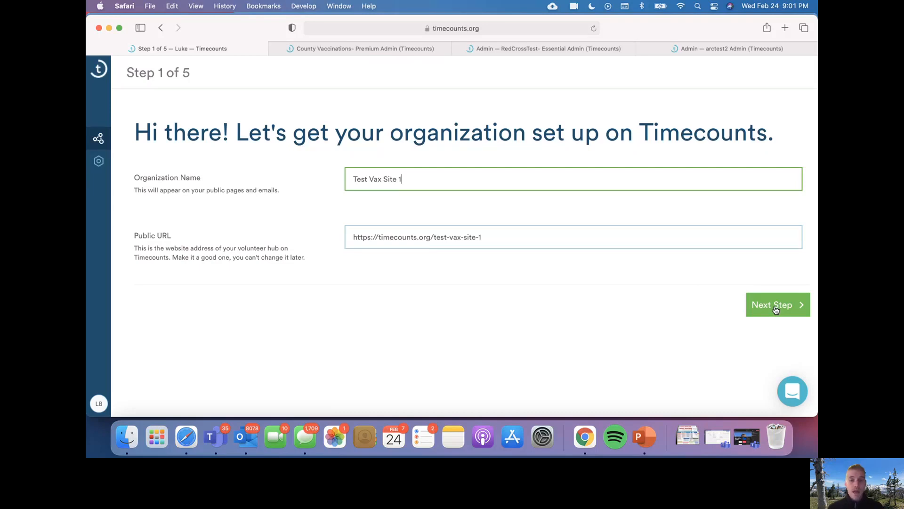
Step: Continue the organization setup past the name and URL, and choose Vaccination Site as the organization's category
left_click(775, 309)
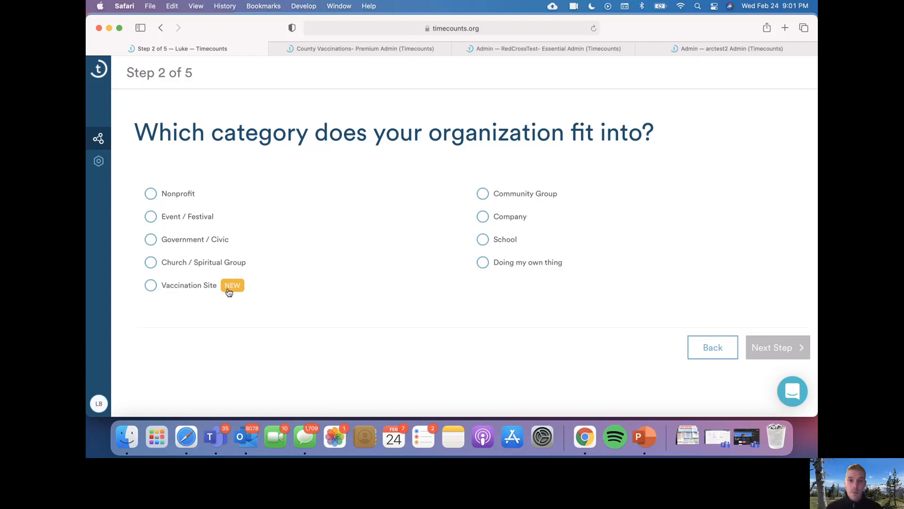
left_click(149, 288)
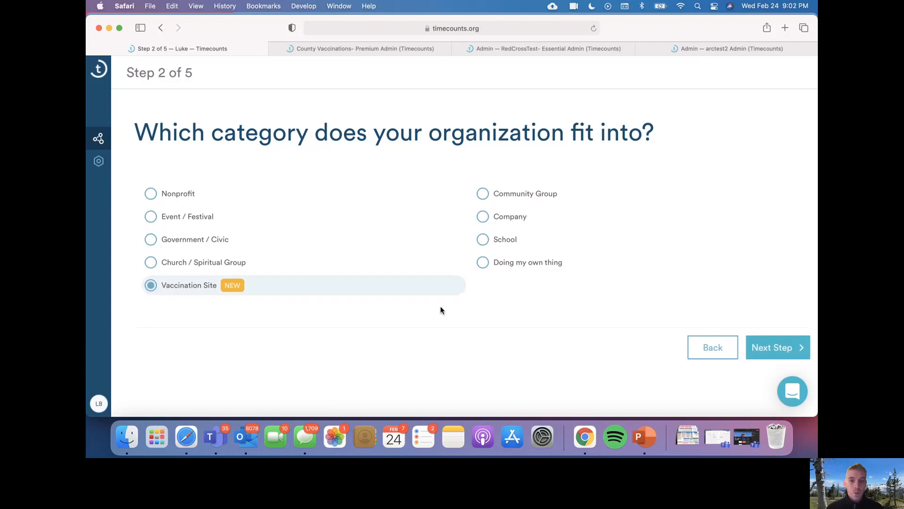
left_click(707, 354)
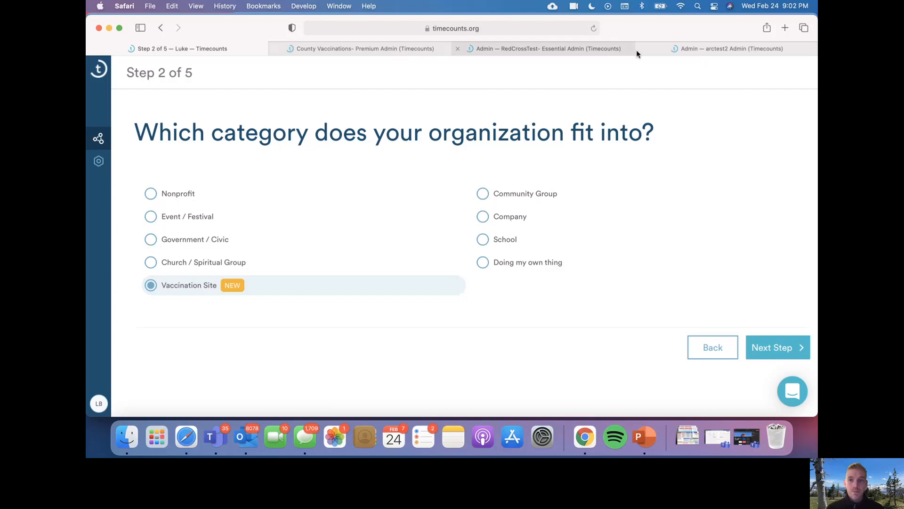
Step: Switch to the arctest2 admin dashboard and close the help chat that covers it
left_click(707, 52)
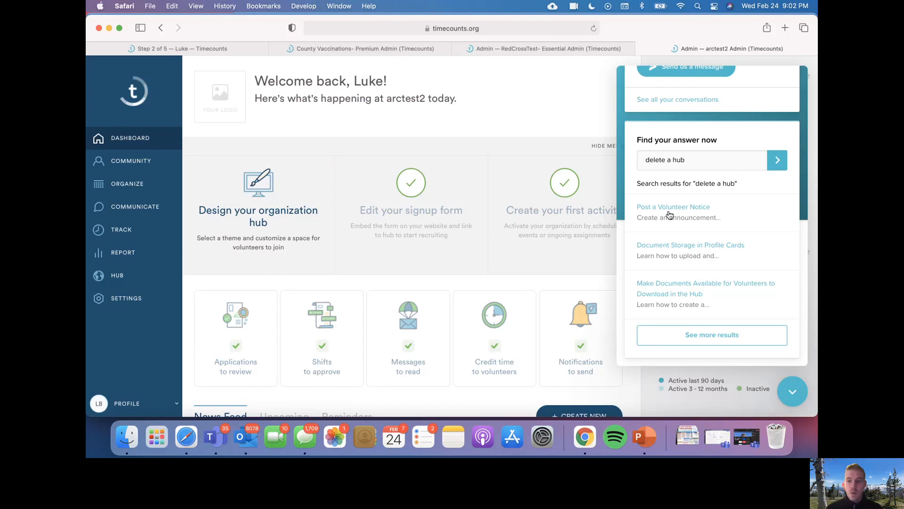
left_click(727, 283)
left_click(791, 399)
left_click(791, 400)
left_click(759, 208)
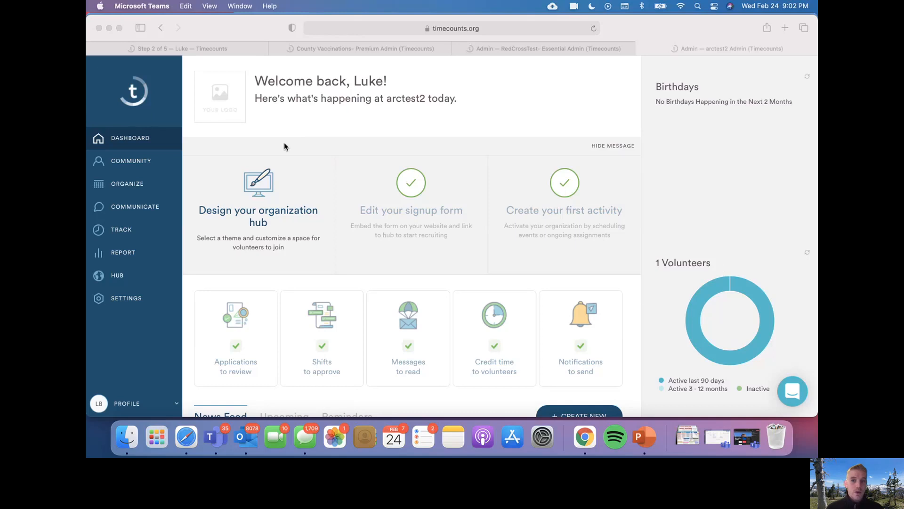
left_click(127, 138)
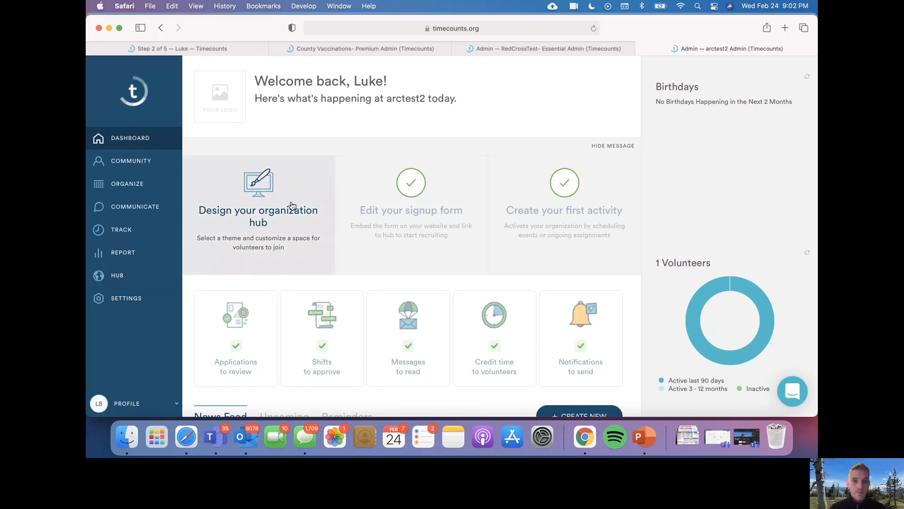
Step: Open the organization hub for designing and review its header banner, highlighting the "[Enter location]" placeholder in the title
left_click(198, 233)
scroll(285, 256, "down", 1)
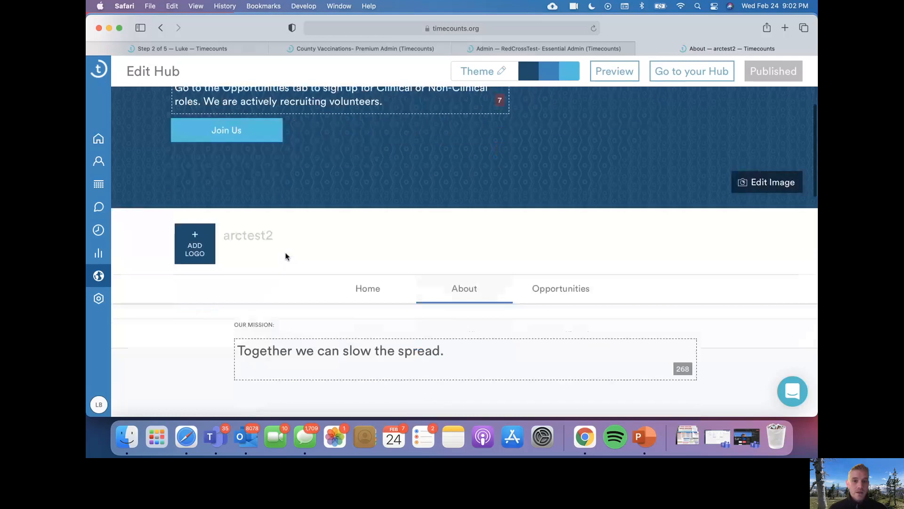
scroll(286, 256, "up", 4)
scroll(285, 256, "down", 2)
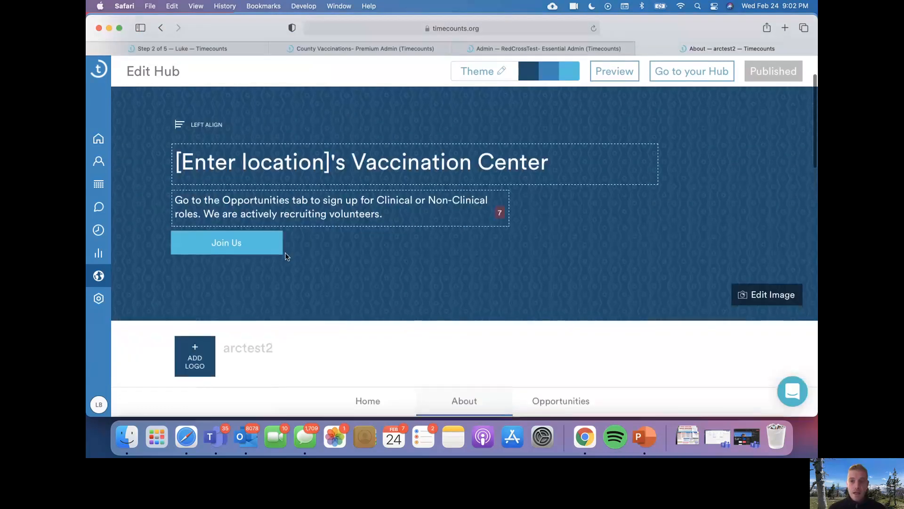
scroll(286, 256, "down", 1)
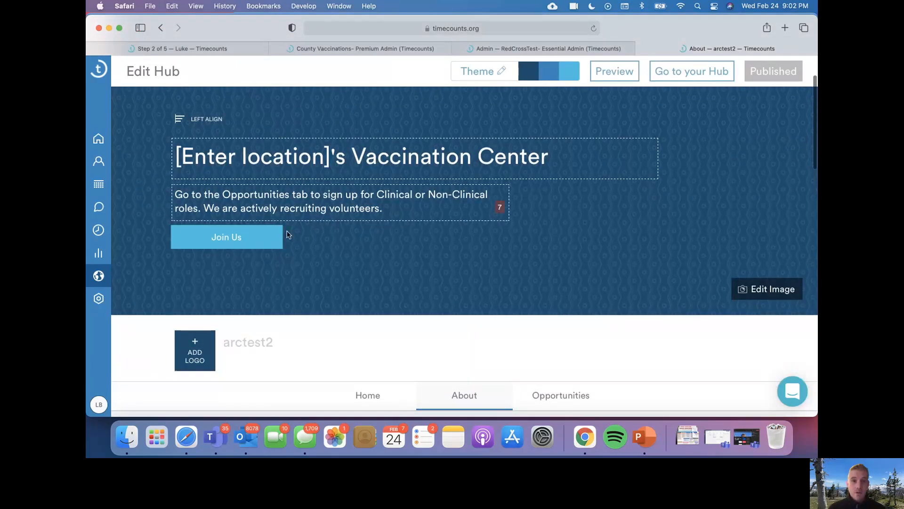
scroll(264, 193, "up", 3)
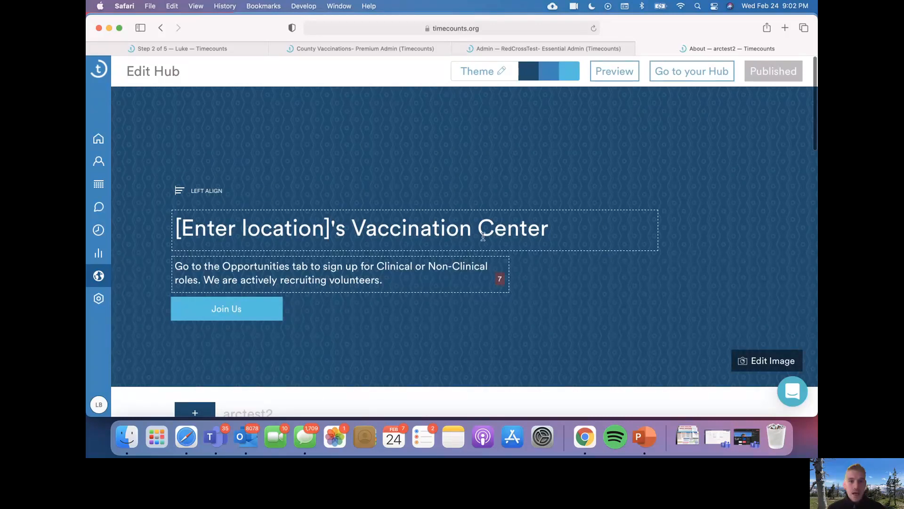
scroll(471, 237, "down", 3)
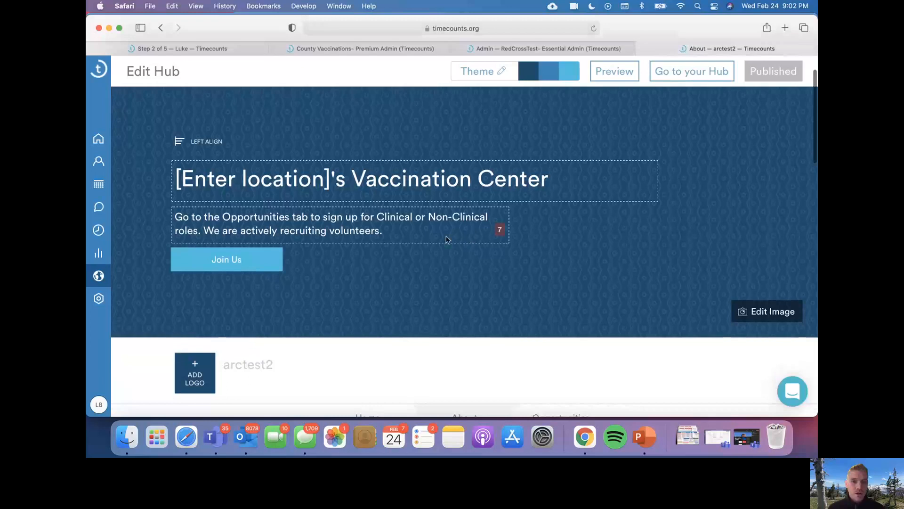
scroll(446, 240, "down", 2)
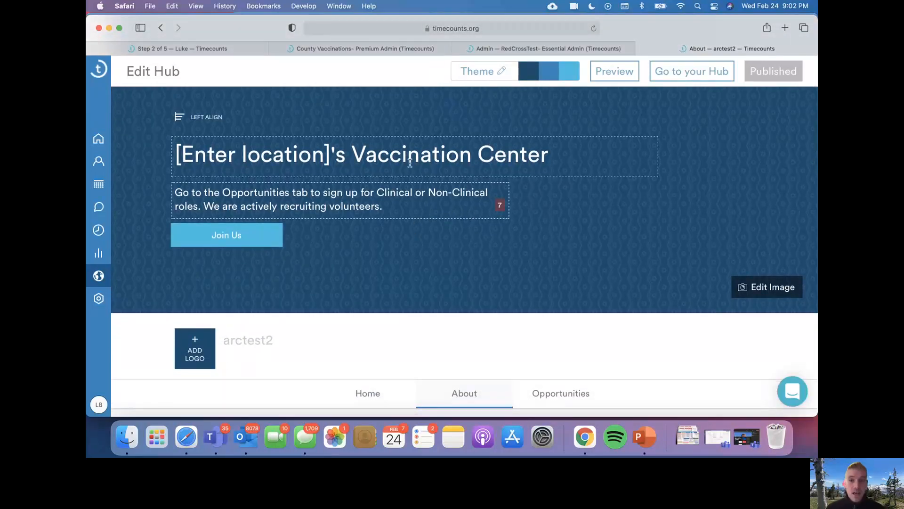
left_click(330, 154)
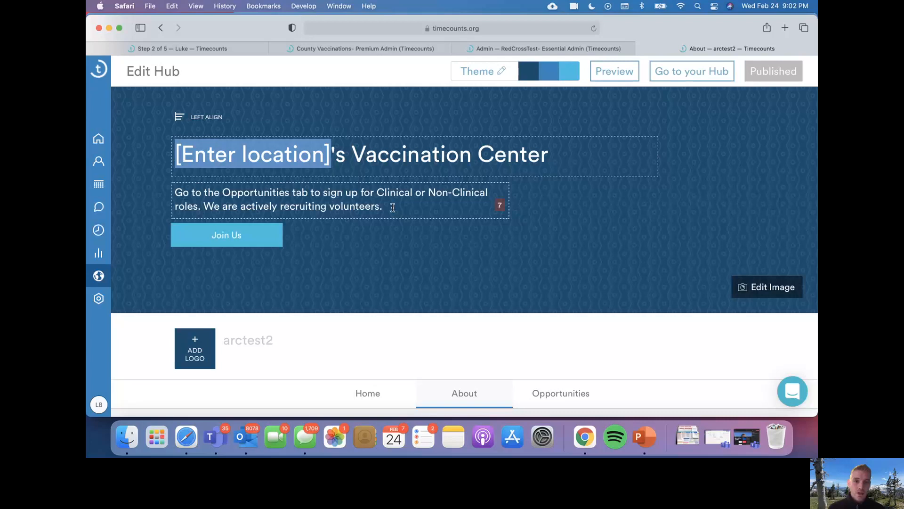
Step: Examine the logo area, mission statement, and Clinical and Non-Clinical Shifts sections on the hub's About page
scroll(393, 207, "down", 4)
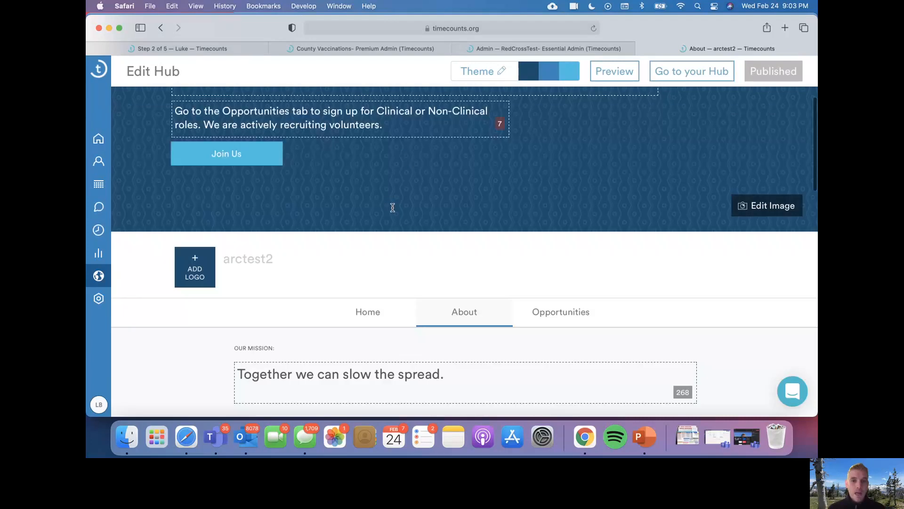
scroll(393, 207, "down", 1)
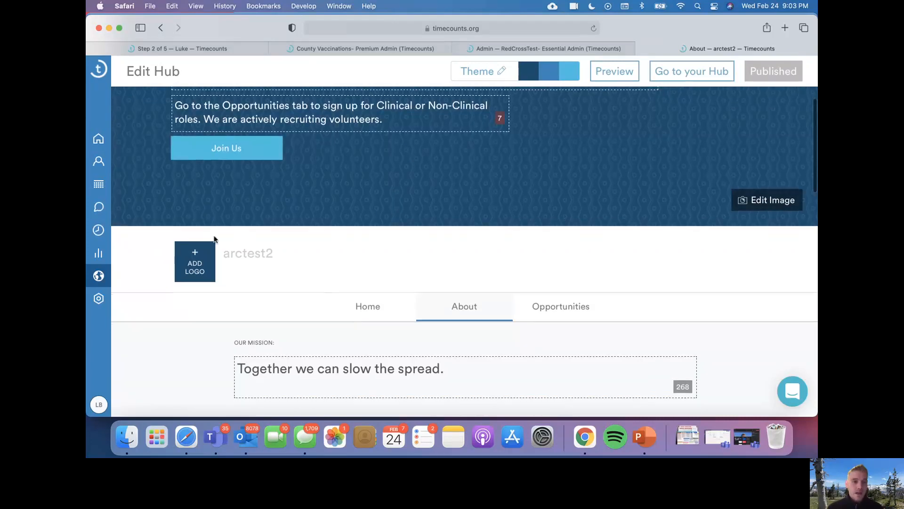
scroll(364, 351, "down", 5)
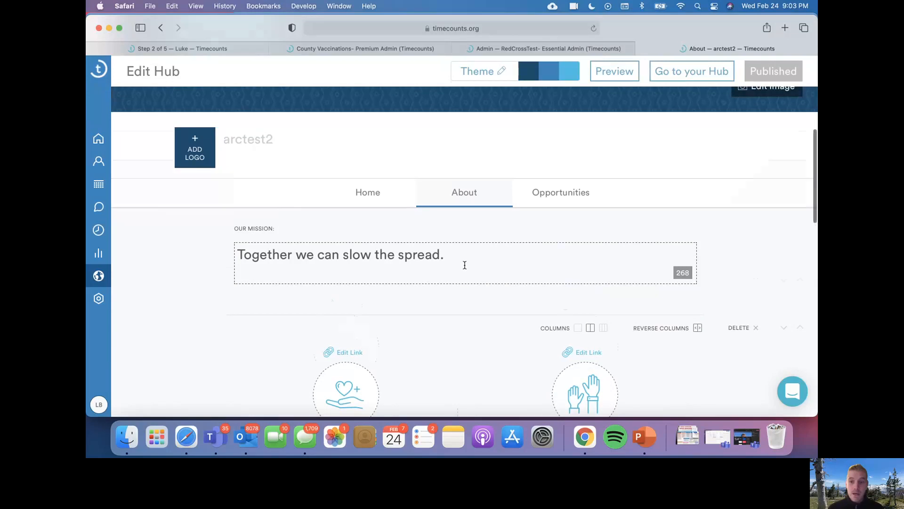
scroll(465, 265, "down", 8)
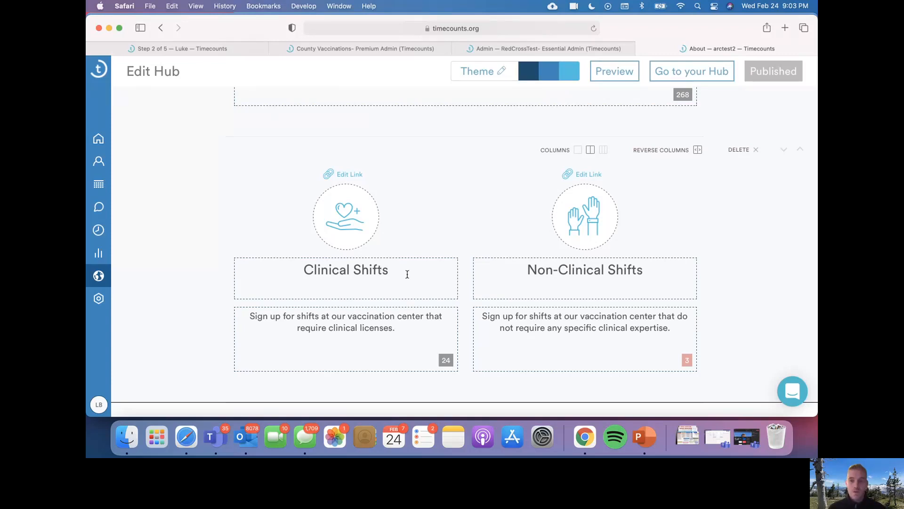
scroll(407, 272, "up", 5)
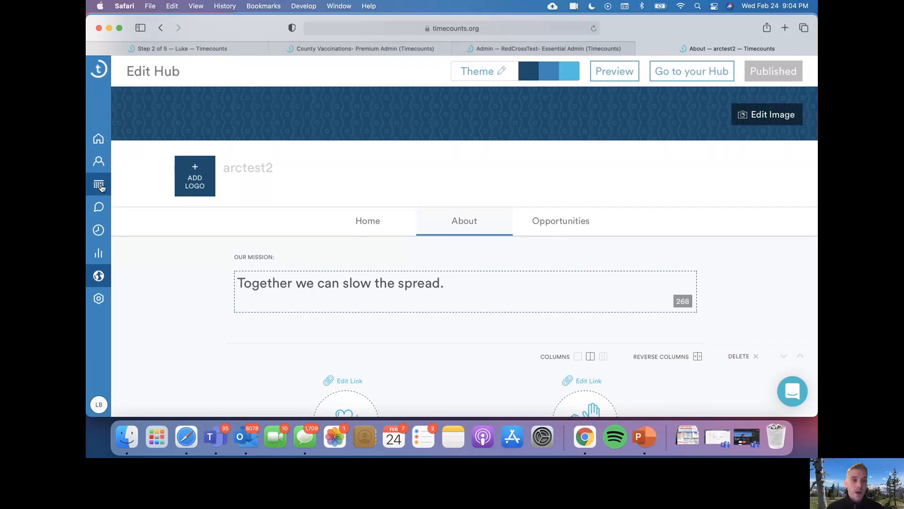
scroll(100, 187, "up", 5)
Step: Start a new opportunity of the Event type from the organization's opportunities list
left_click(100, 188)
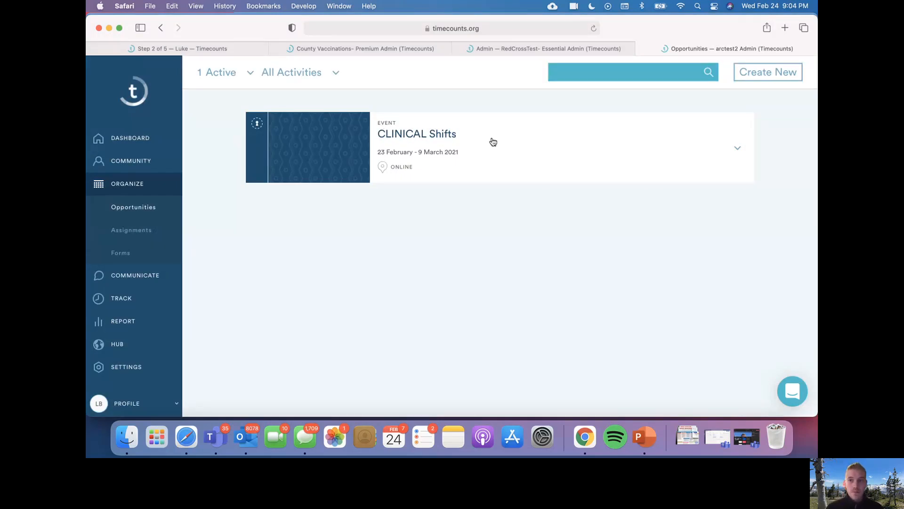
left_click(767, 72)
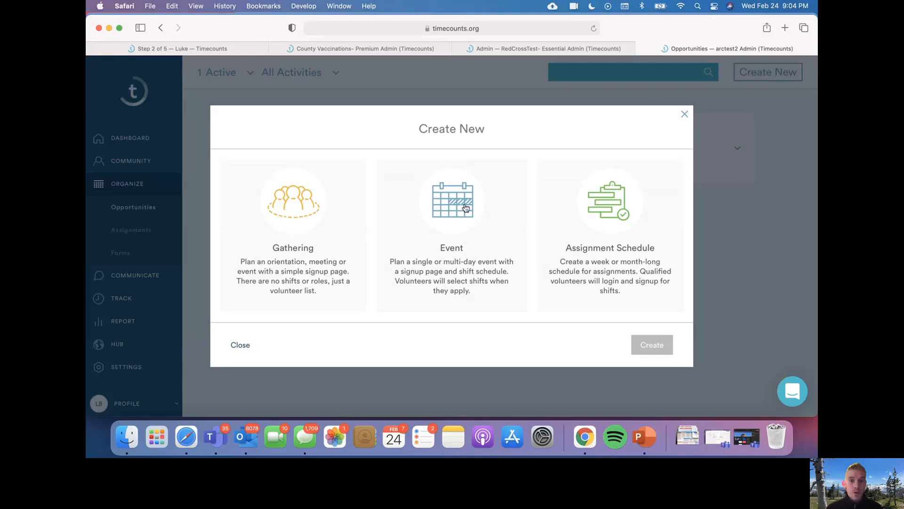
left_click(454, 217)
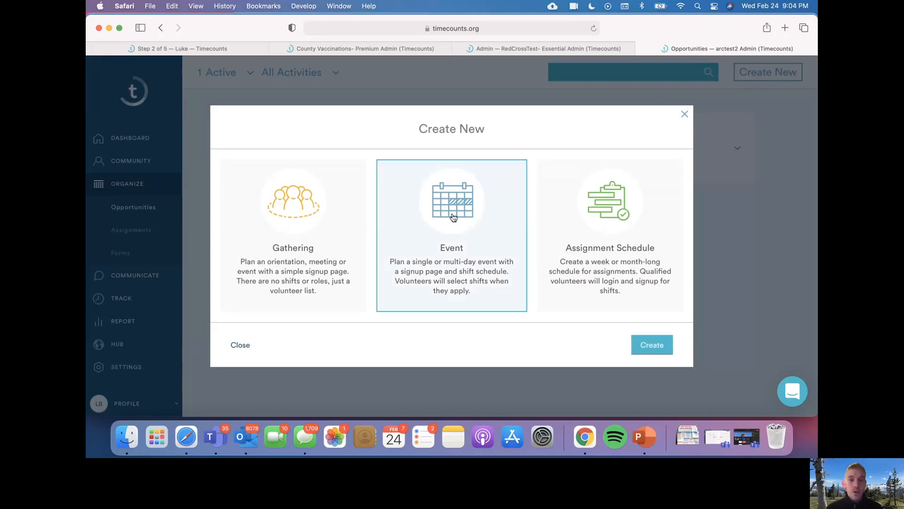
left_click(656, 348)
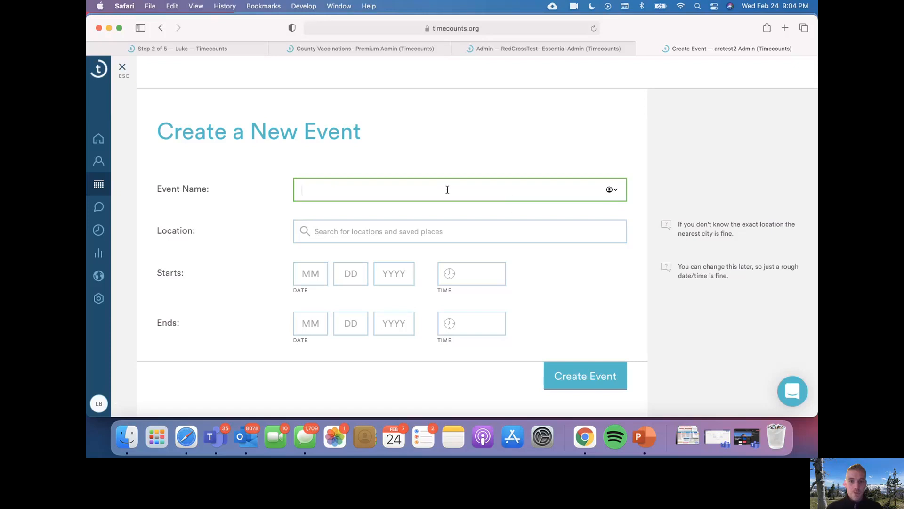
Step: Name the new event "Clinical Shifts Washington Vaccination Site" and check the available location options without choosing one
type("Cl")
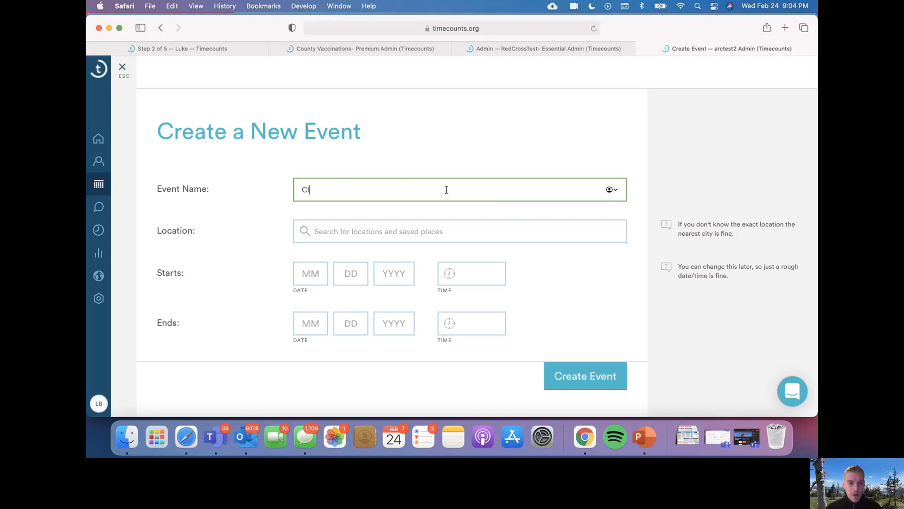
type("inical Shifts Washington Va")
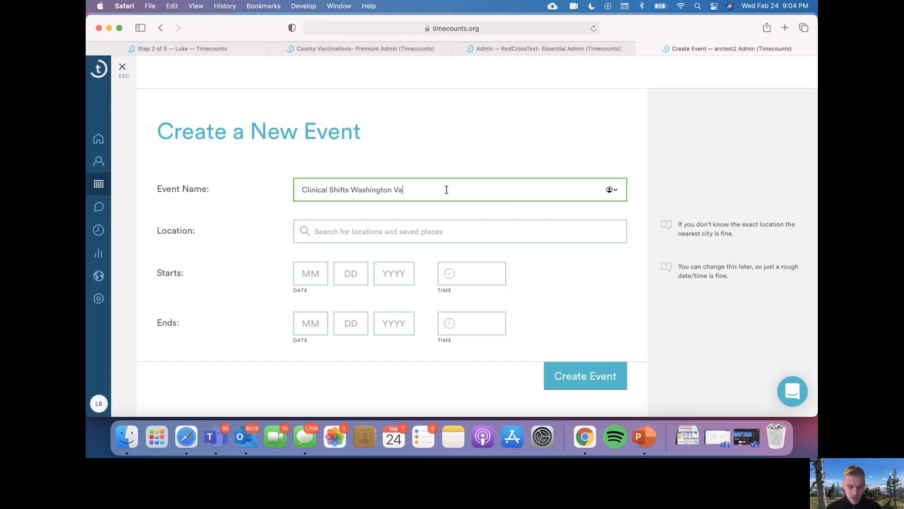
type("ccination Site")
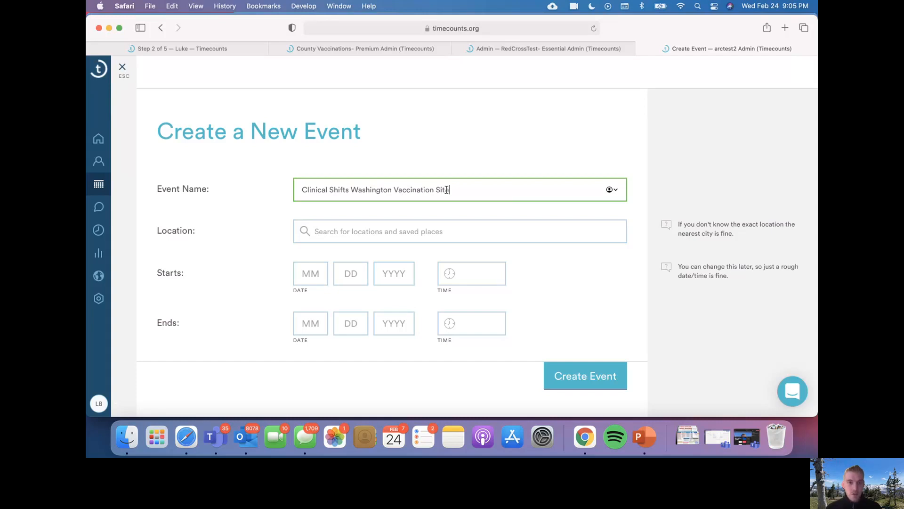
left_click(439, 230)
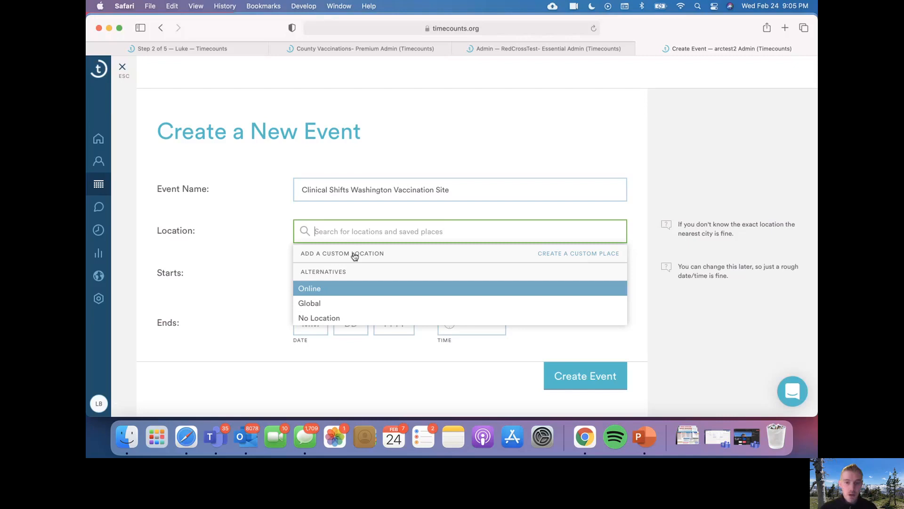
left_click(222, 254)
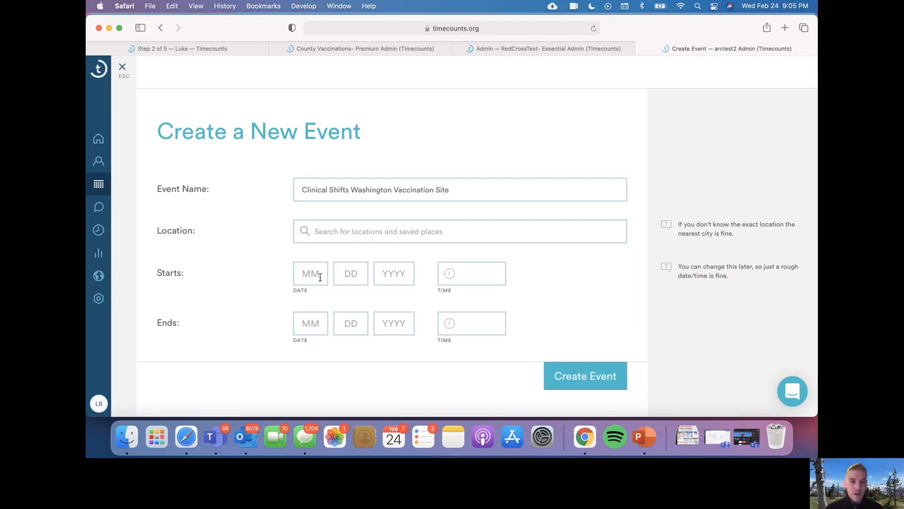
Step: Set the event to start on February 27, 2021 and end on March 27, 2021
left_click(320, 277)
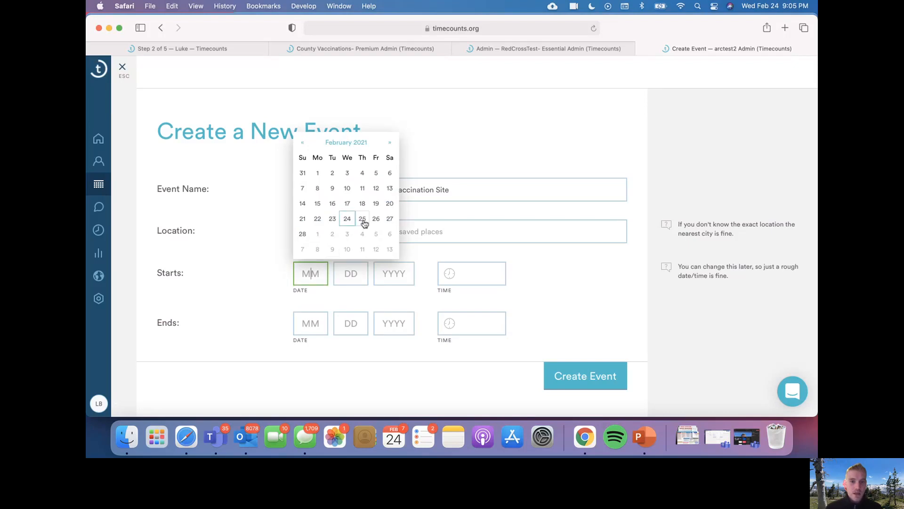
left_click(389, 220)
left_click(307, 324)
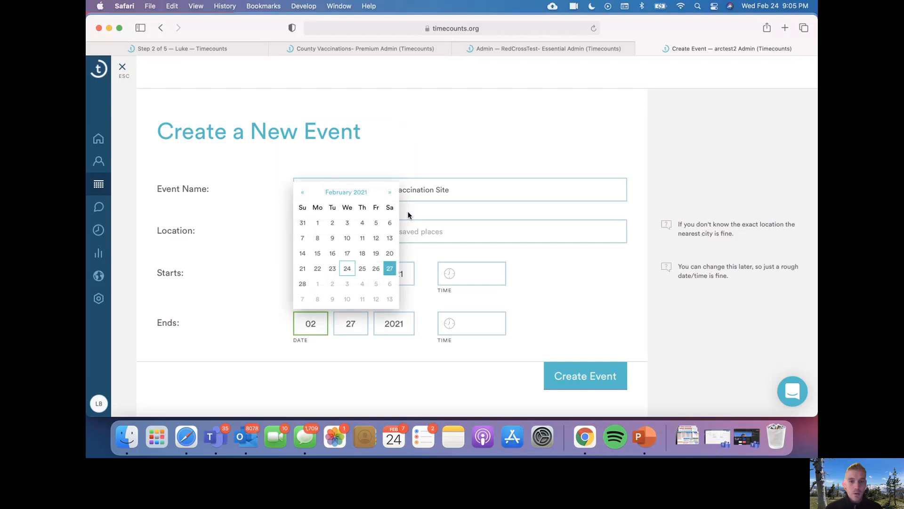
left_click(390, 194)
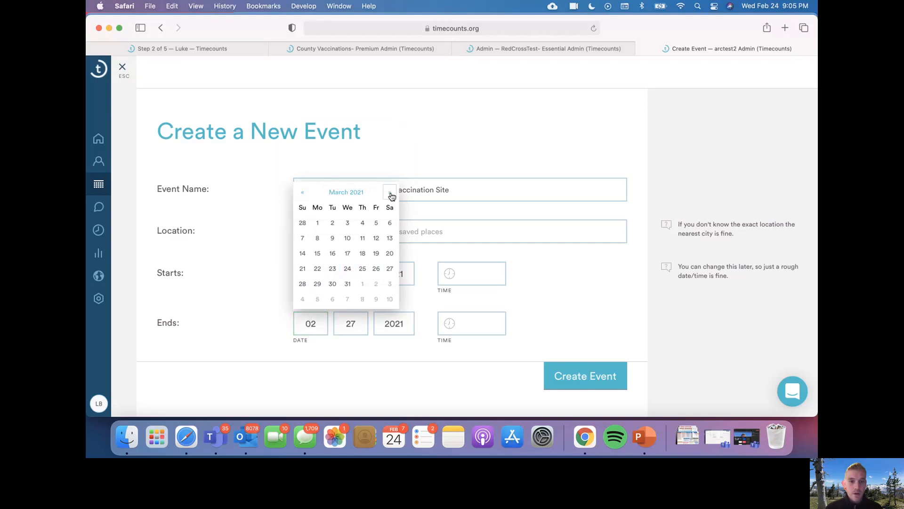
left_click(389, 268)
Step: Set the event's start time to 6:00am and its end time to 8:00pm
left_click(471, 273)
scroll(475, 282, "up", 15)
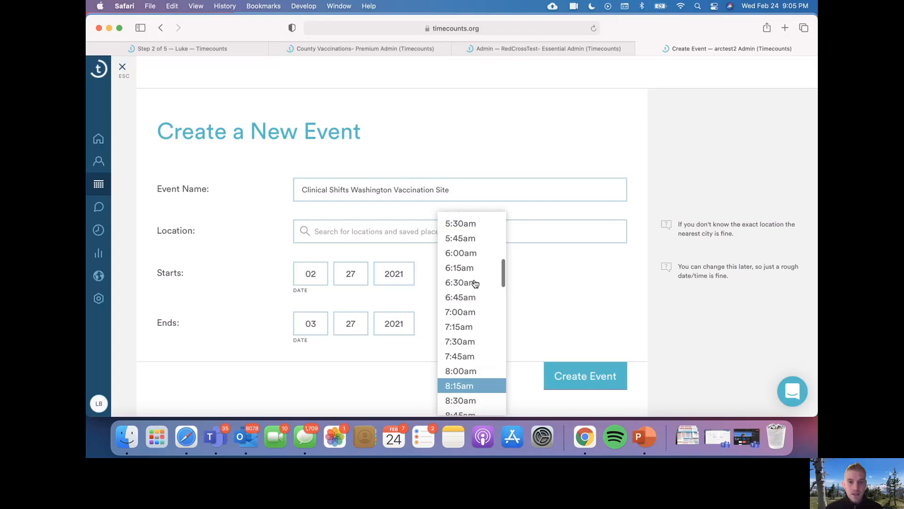
left_click(474, 283)
left_click(467, 330)
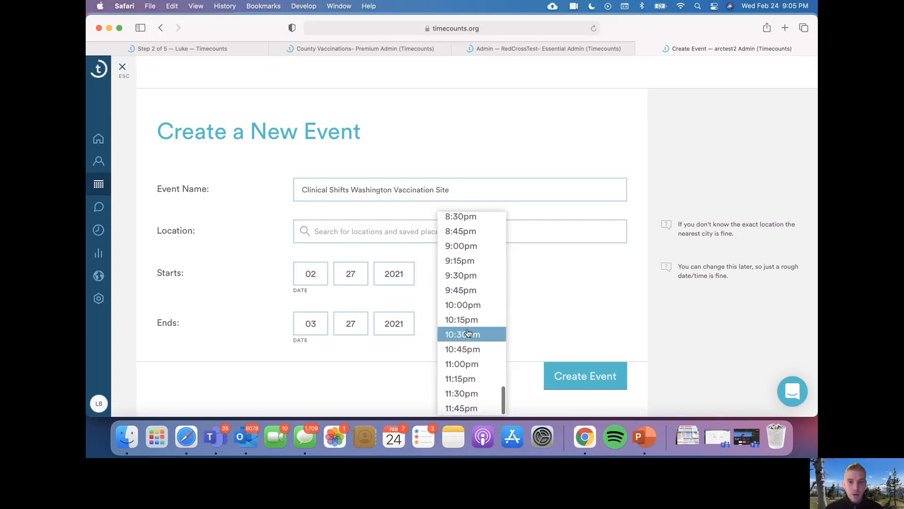
scroll(472, 249, "up", 3)
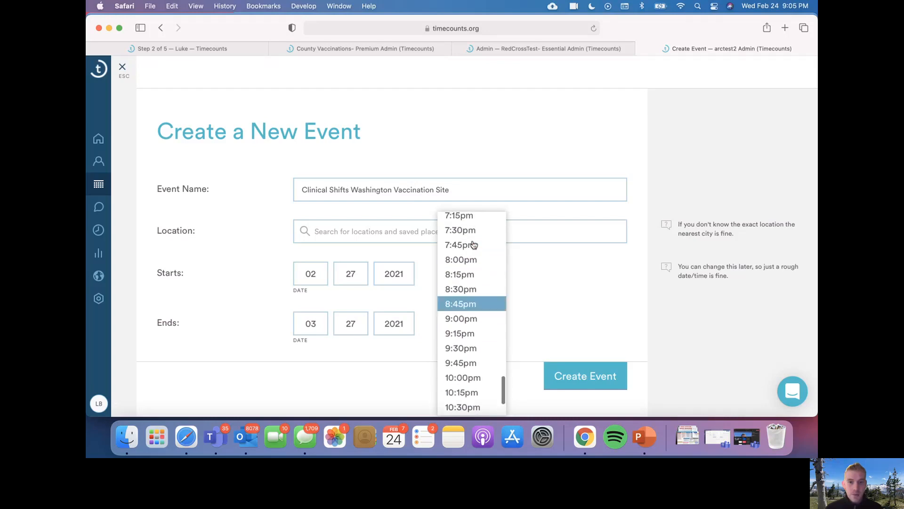
left_click(470, 259)
Step: Try to create the event, and fill in its missing location as Online
left_click(569, 375)
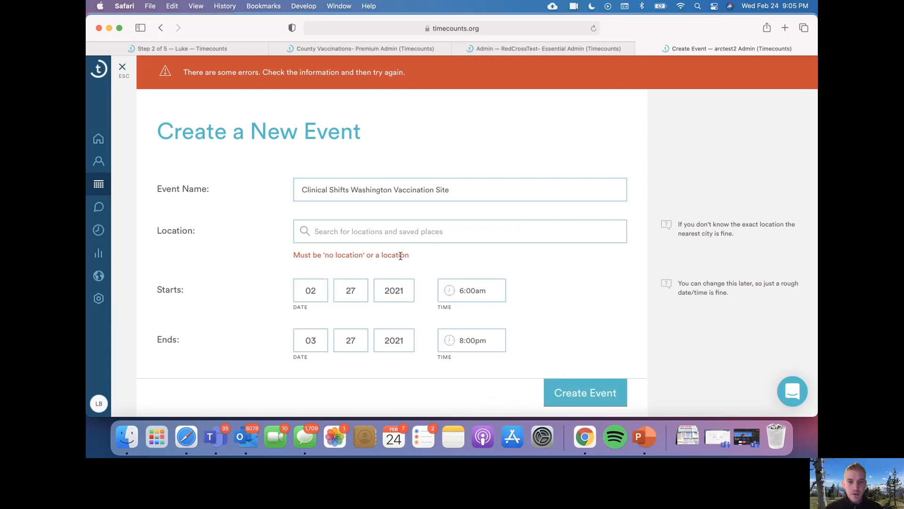
left_click(391, 230)
left_click(354, 288)
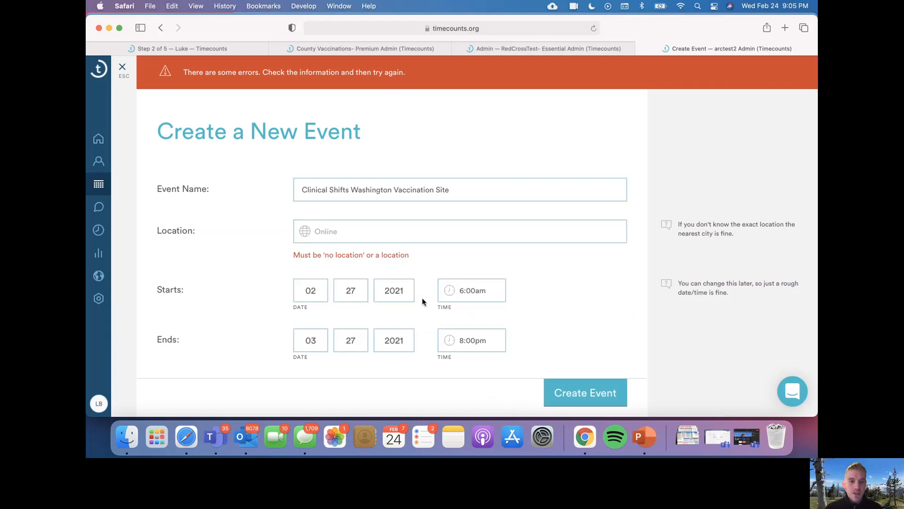
Step: Create the event and check the visibility options in its permissions without changing the selection
left_click(600, 390)
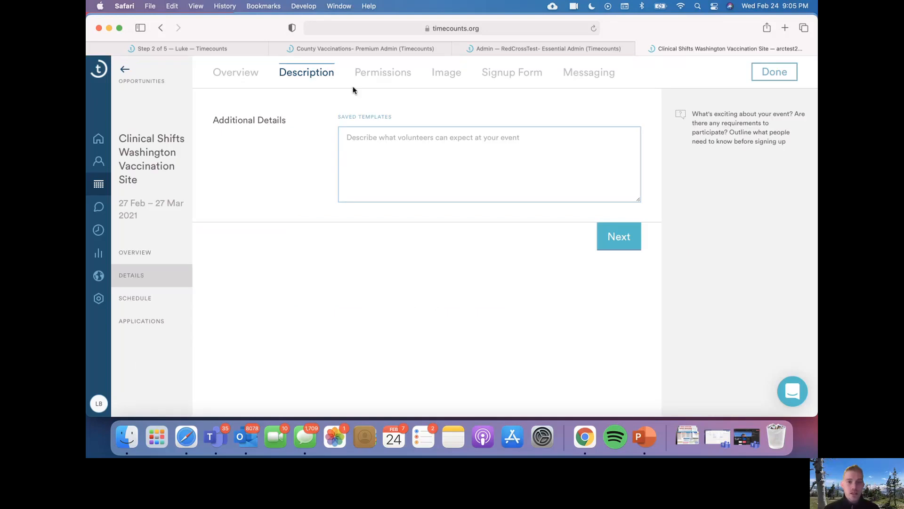
left_click(366, 75)
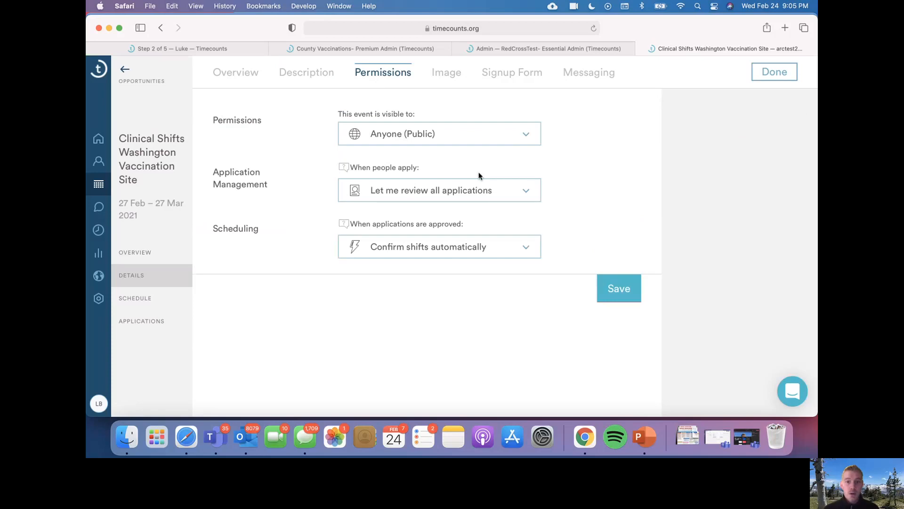
left_click(528, 138)
left_click(576, 137)
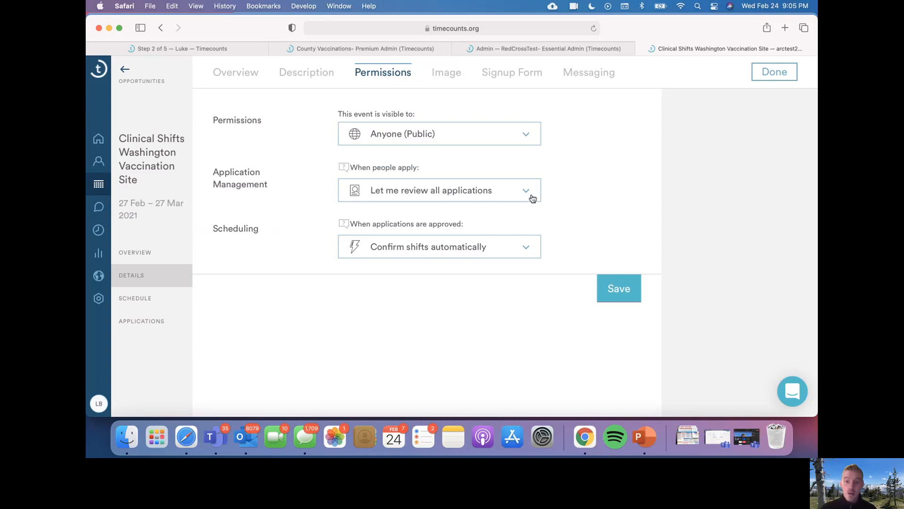
Step: Try automatic approval of applications with automatic shift confirmation, leaving the permissions for the cover image settings without saving
left_click(531, 198)
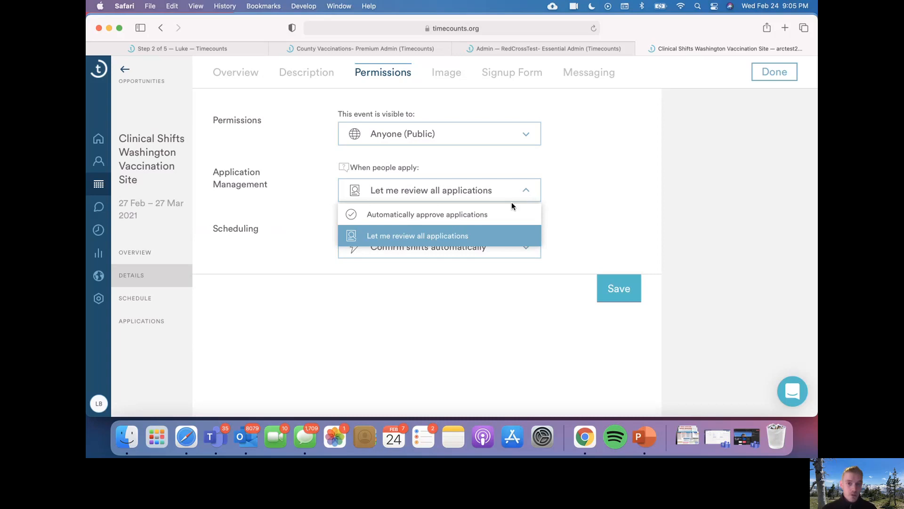
left_click(491, 215)
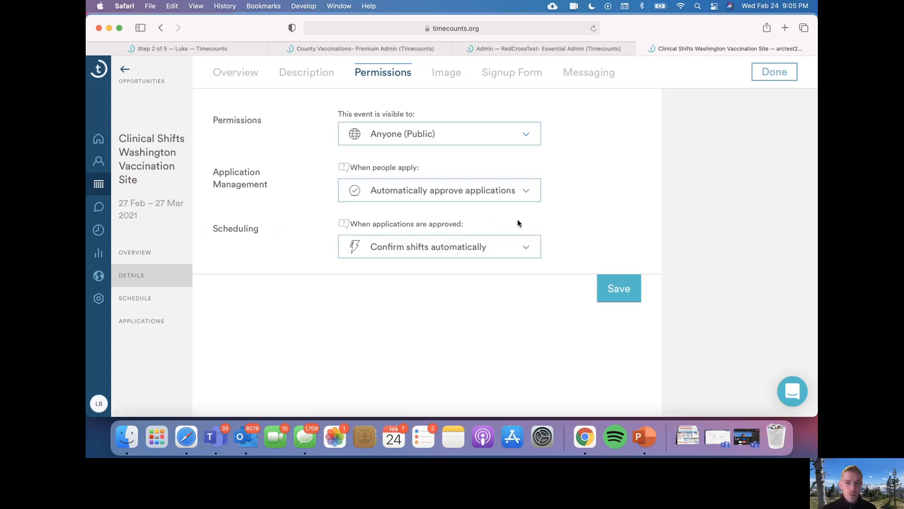
left_click(531, 253)
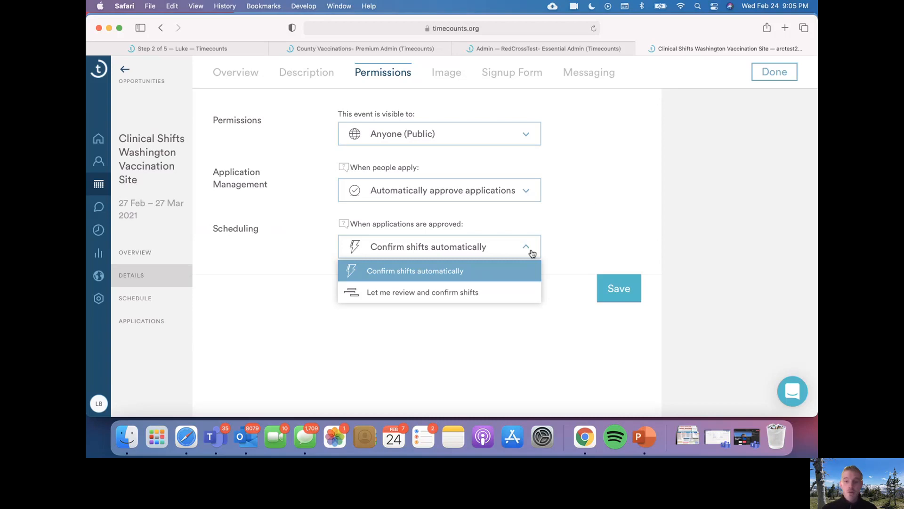
left_click(451, 276)
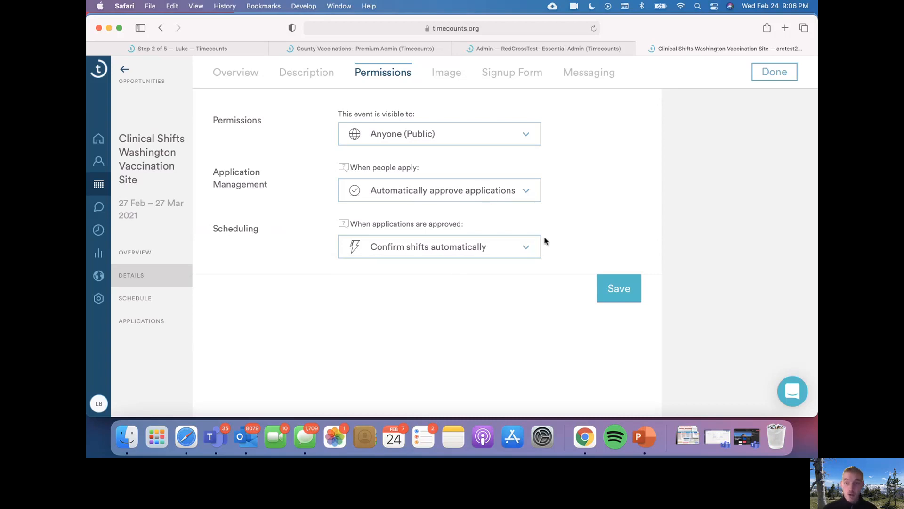
left_click(457, 78)
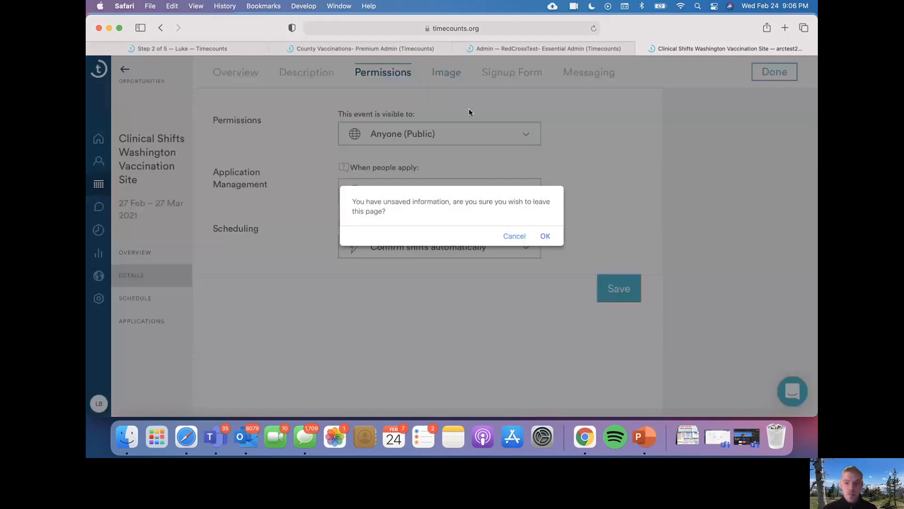
left_click(545, 236)
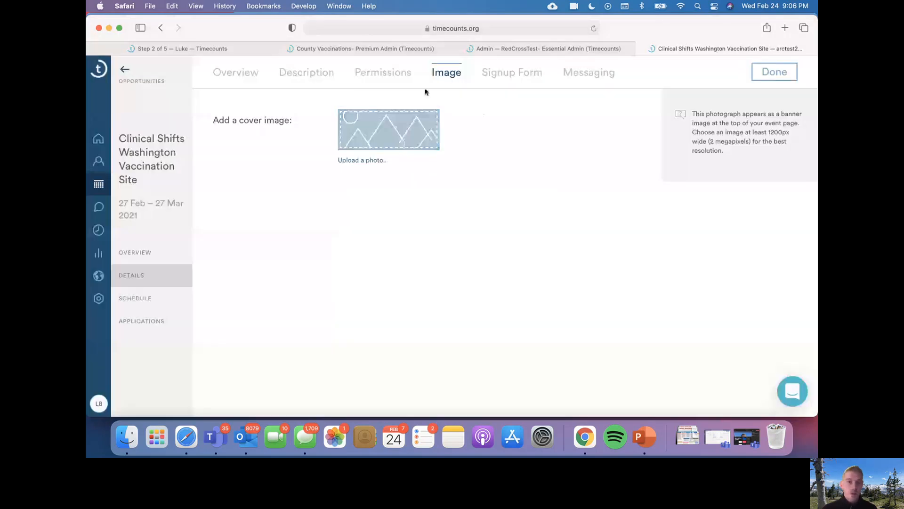
Step: Update the event with General Signup kept as its signup form
left_click(525, 74)
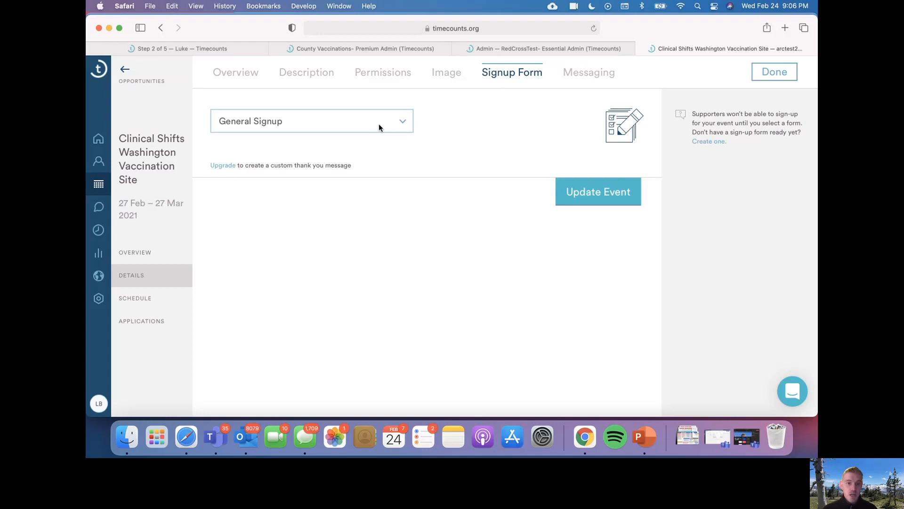
left_click(605, 202)
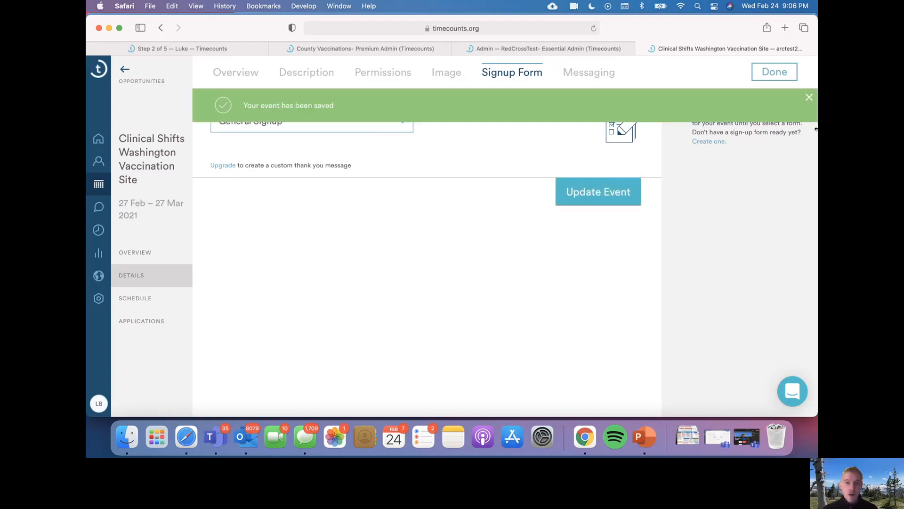
left_click(809, 95)
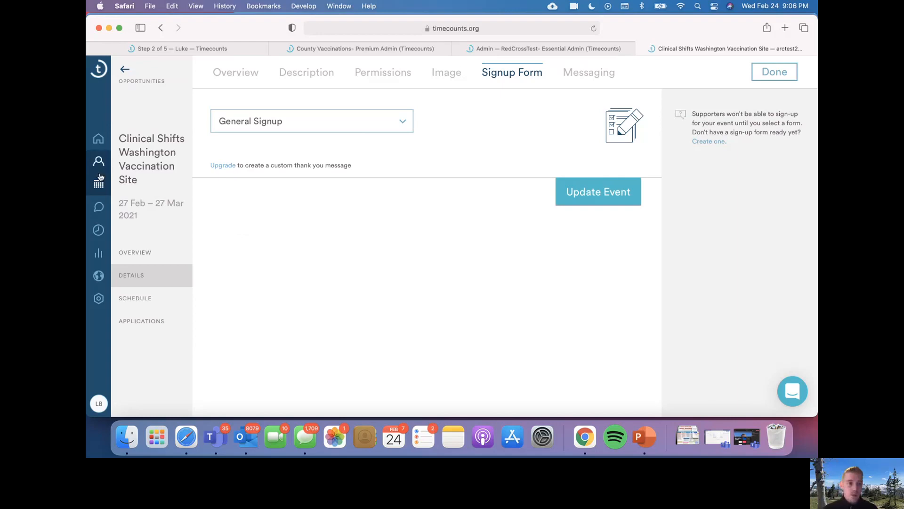
Step: Set up the event's schedule with the Greeter/Wayfinder role and the Online location
left_click(154, 297)
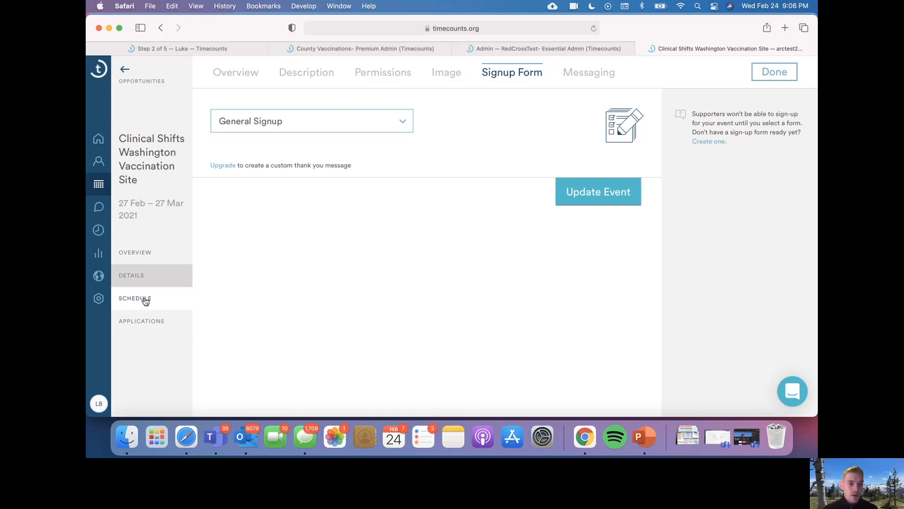
left_click(146, 301)
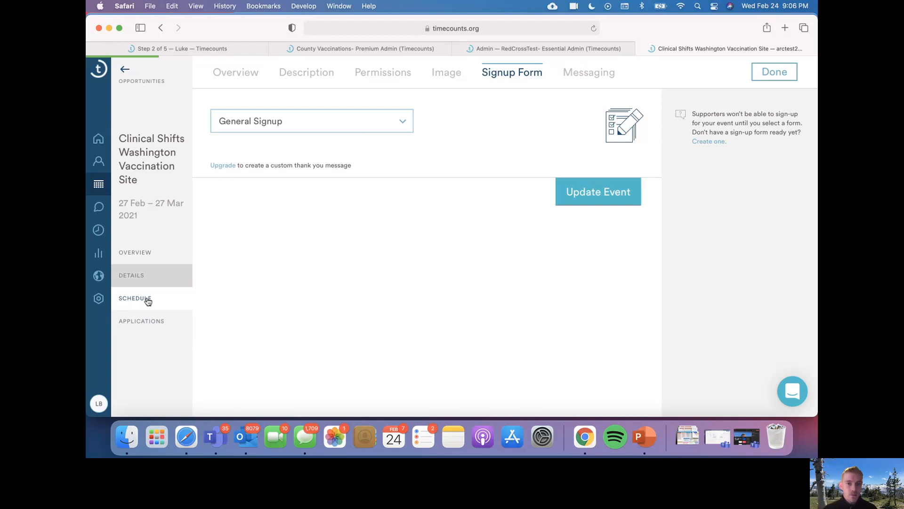
left_click(619, 207)
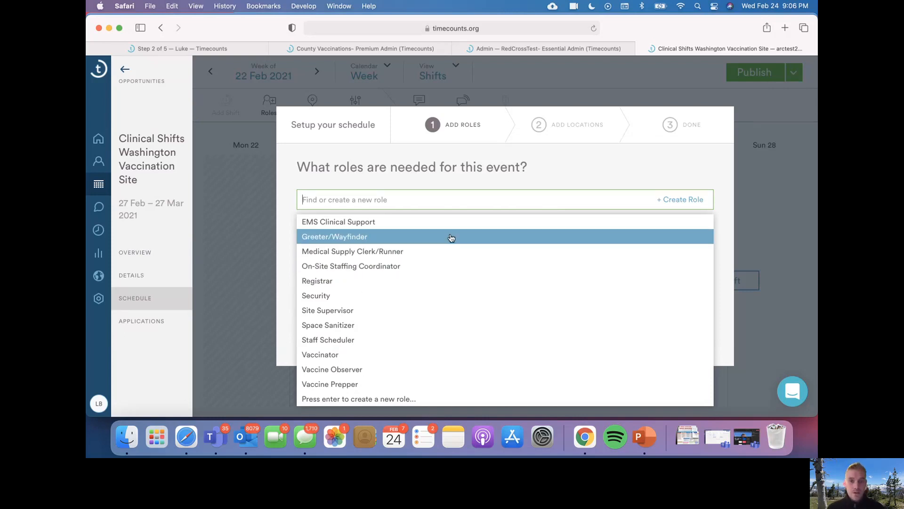
left_click(406, 238)
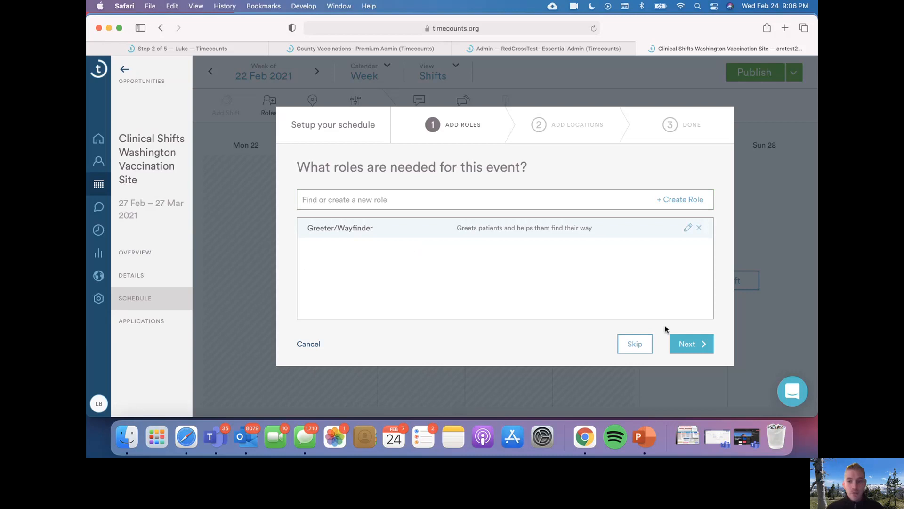
left_click(682, 345)
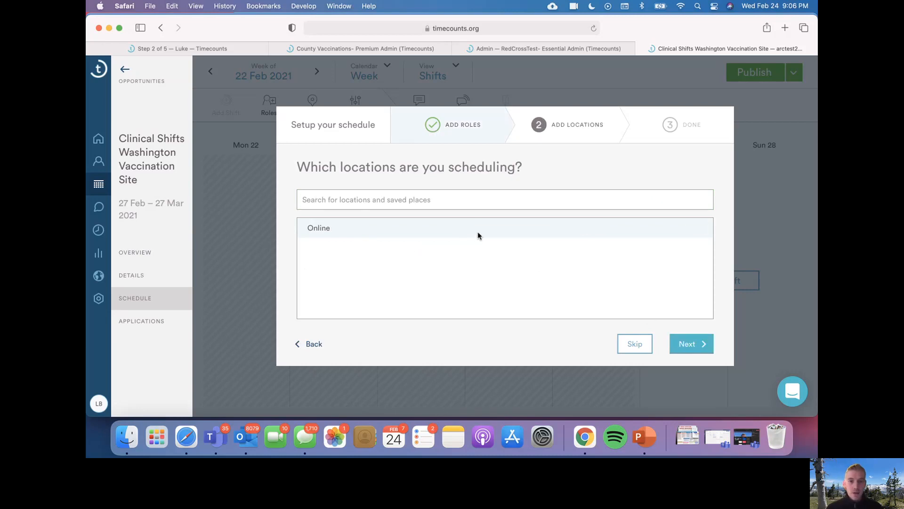
left_click(685, 352)
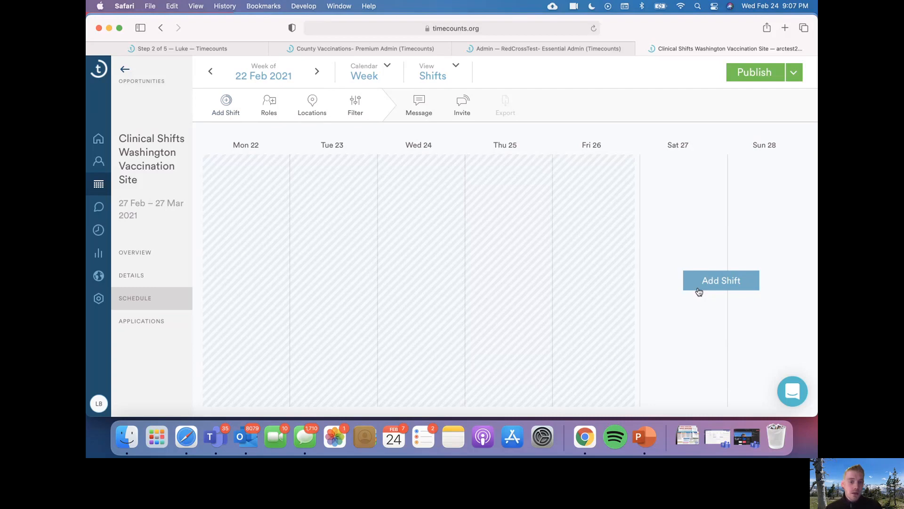
Step: Start a new Greeter/Wayfinder shift on February 27, 2021 at 6:00am
left_click(231, 113)
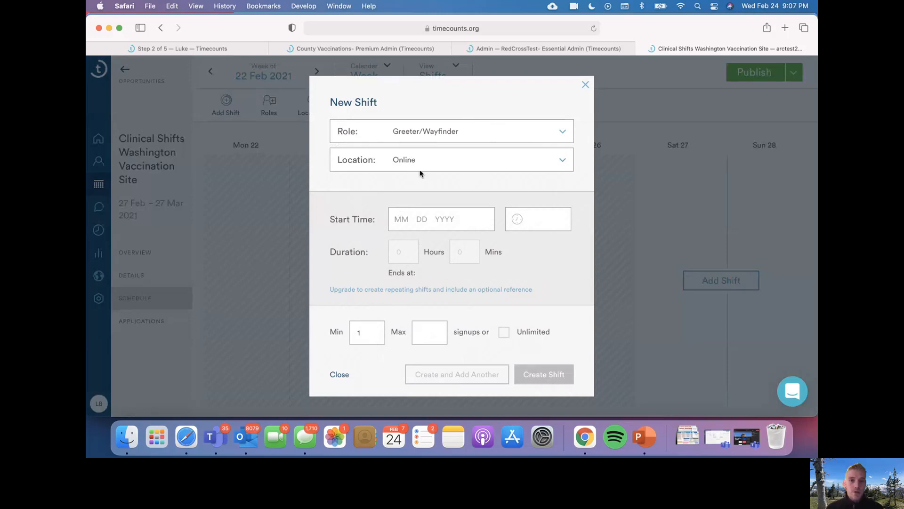
left_click(411, 217)
left_click(486, 318)
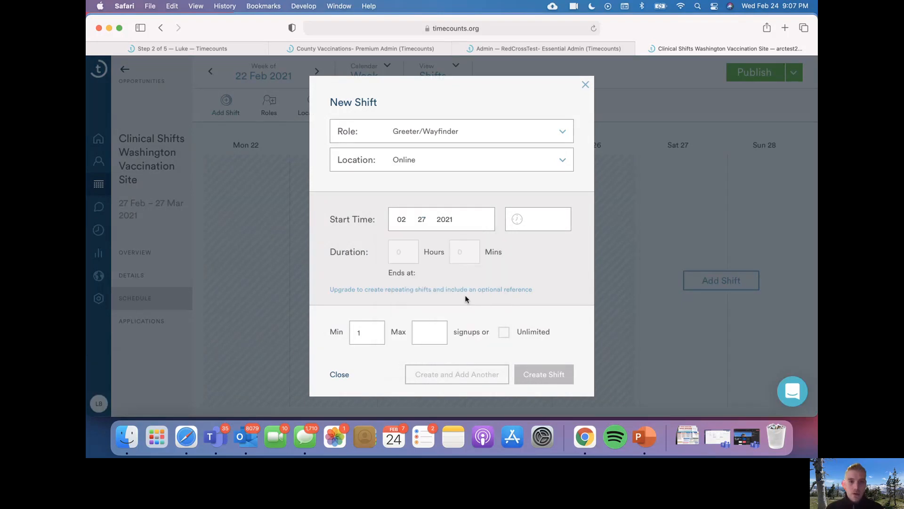
left_click(543, 225)
scroll(543, 283, "up", 15)
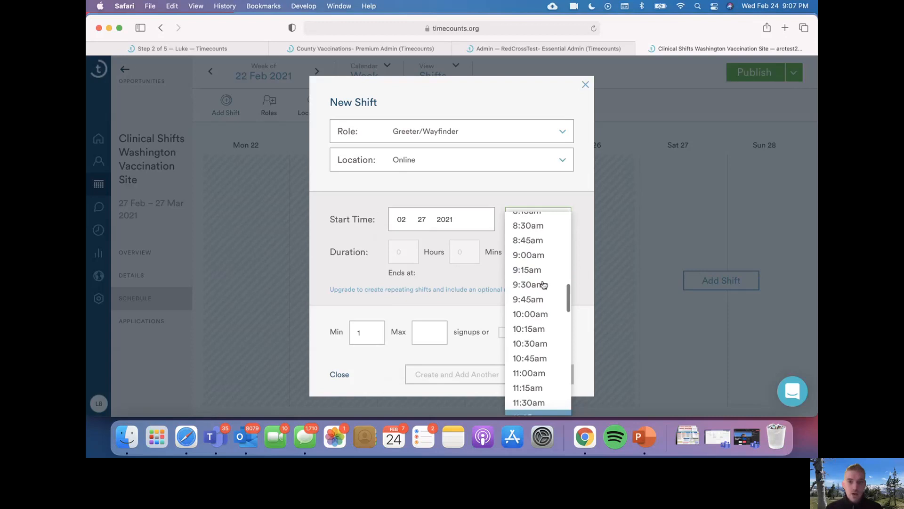
left_click(541, 230)
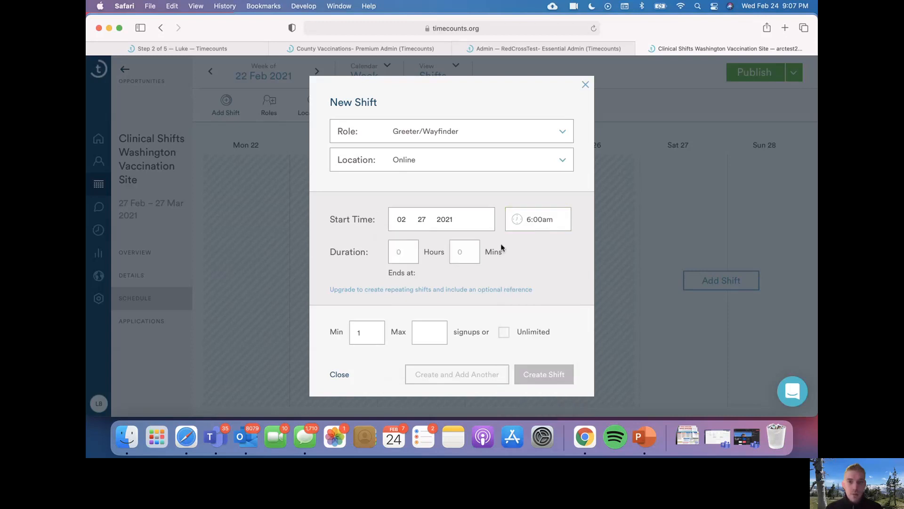
Step: Give the shift a 4-hour duration with a minimum of 10 and maximum of 12 signups, and save it to add another
left_click(396, 253)
type("4")
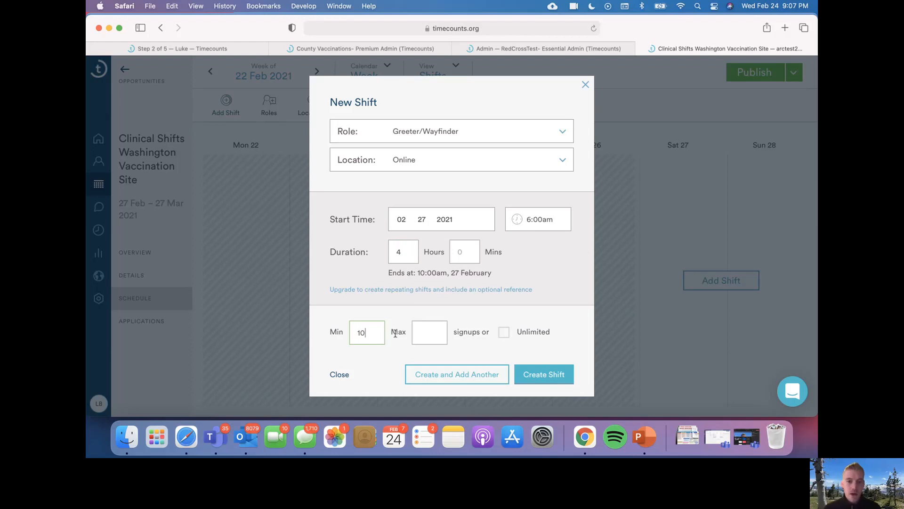
left_click(427, 329)
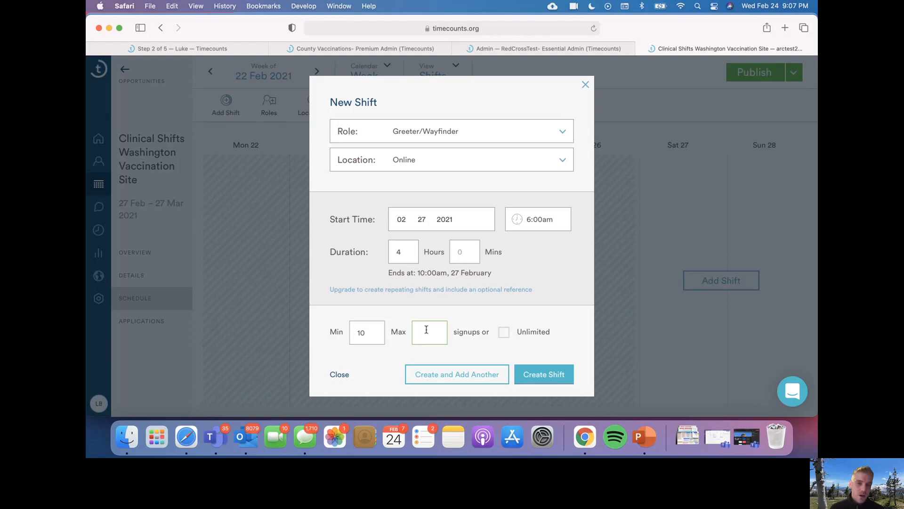
type("12")
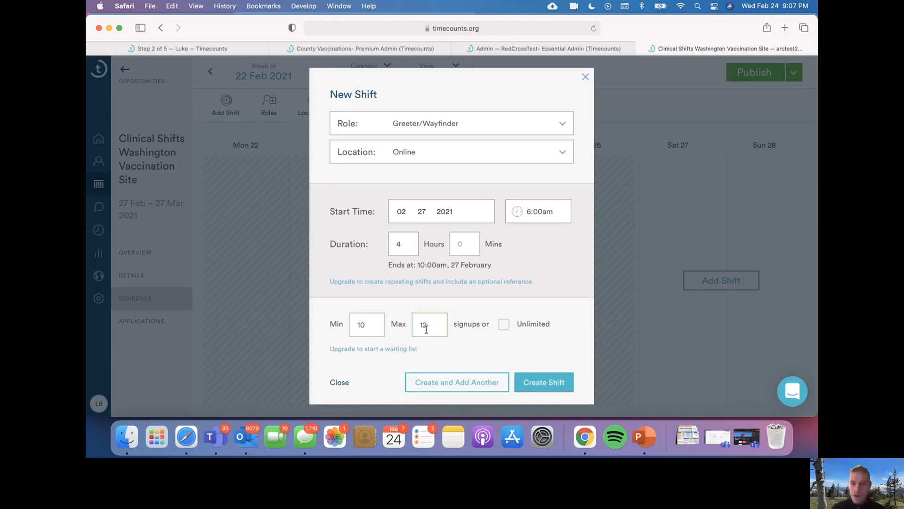
left_click(493, 384)
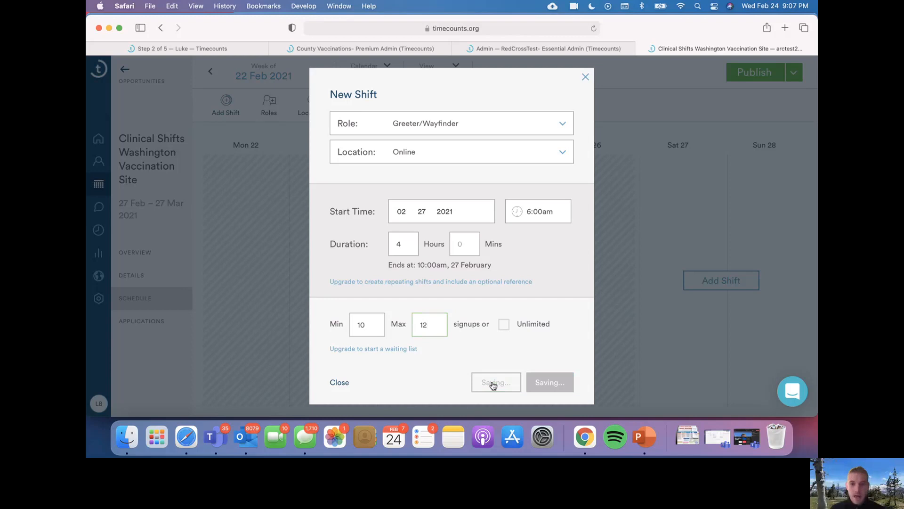
Step: Set the second Greeter/Wayfinder shift to start on February 27, 2021 at 10:00am
left_click(407, 221)
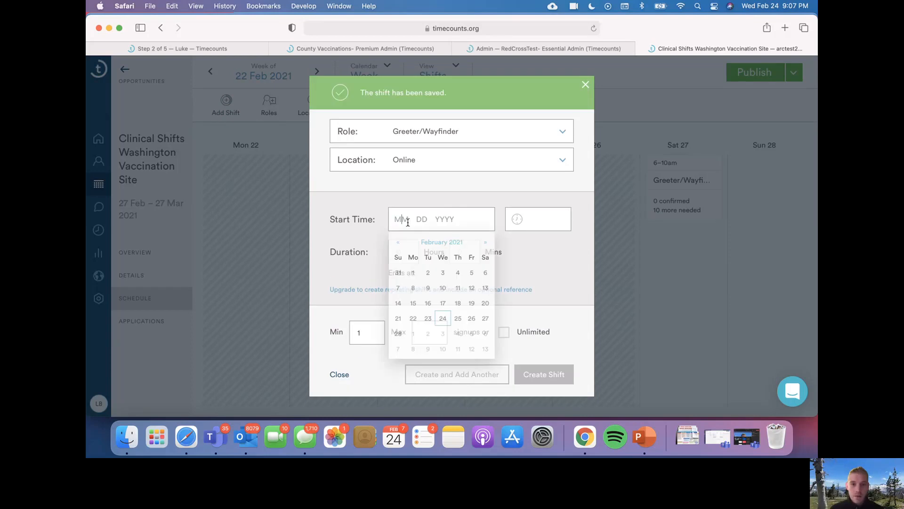
left_click(485, 318)
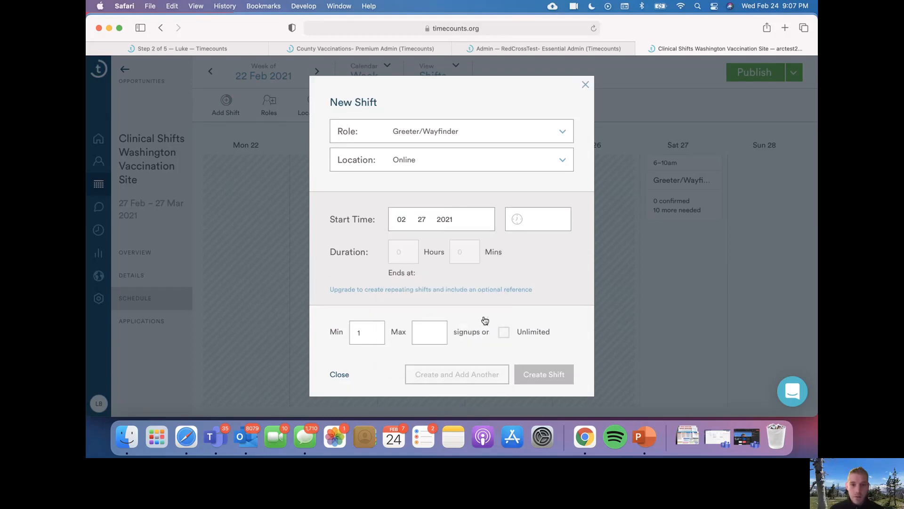
left_click(532, 221)
scroll(529, 277, "up", 3)
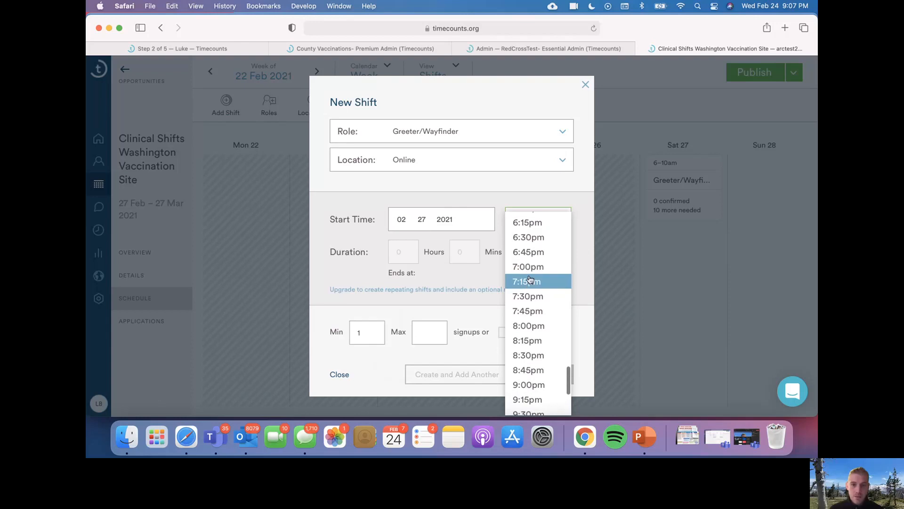
scroll(530, 279, "up", 10)
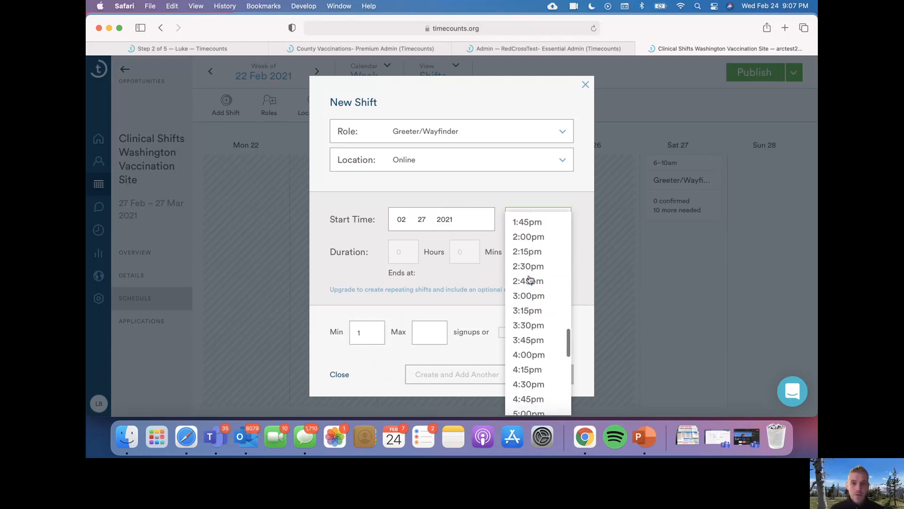
scroll(529, 280, "up", 2)
scroll(530, 279, "up", 1)
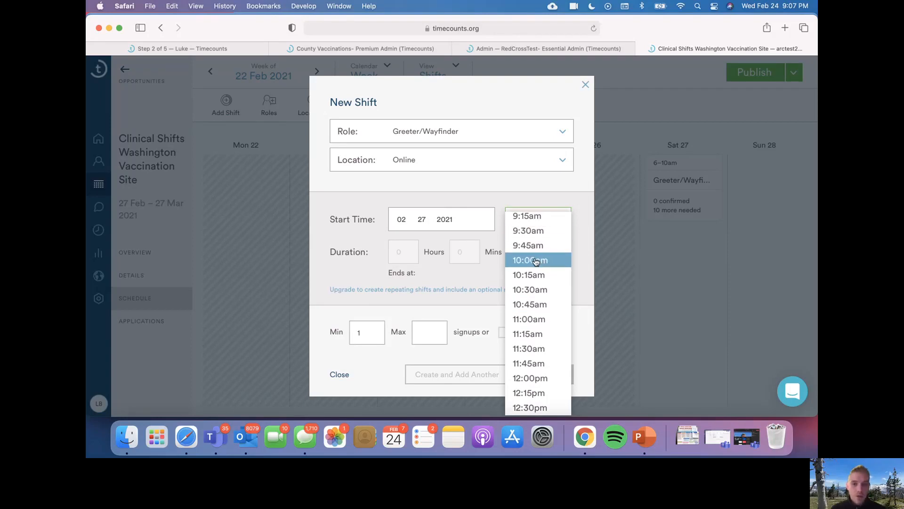
left_click(536, 260)
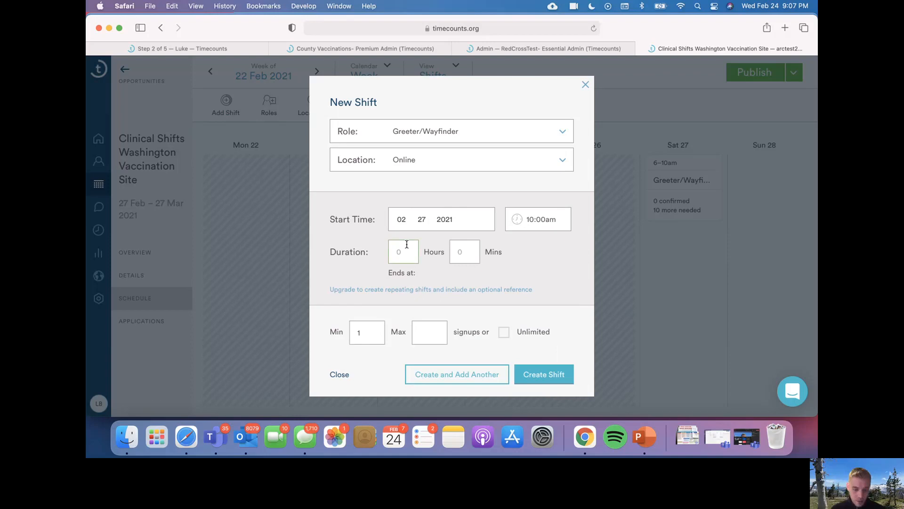
Step: Save the 10:00am shift with a 4-hour duration, a minimum of 10 and a maximum of 12 signups
type("4")
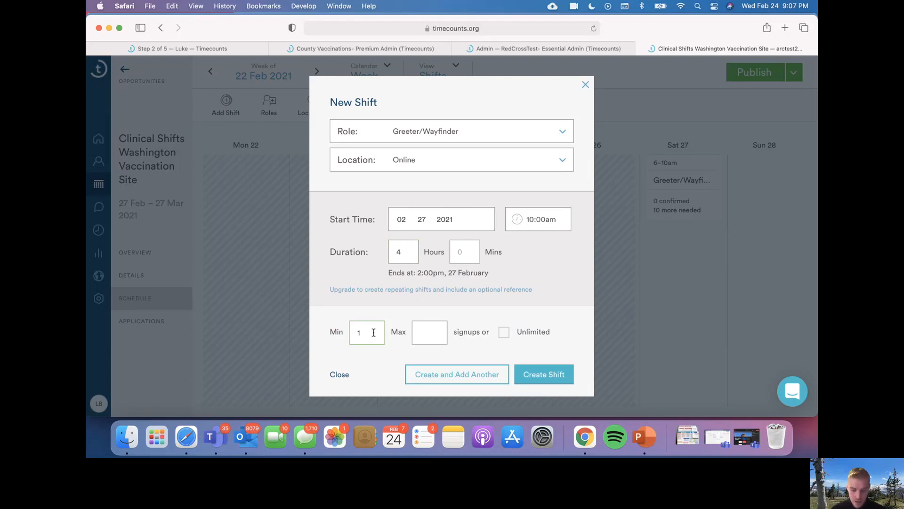
type("12")
left_click(464, 389)
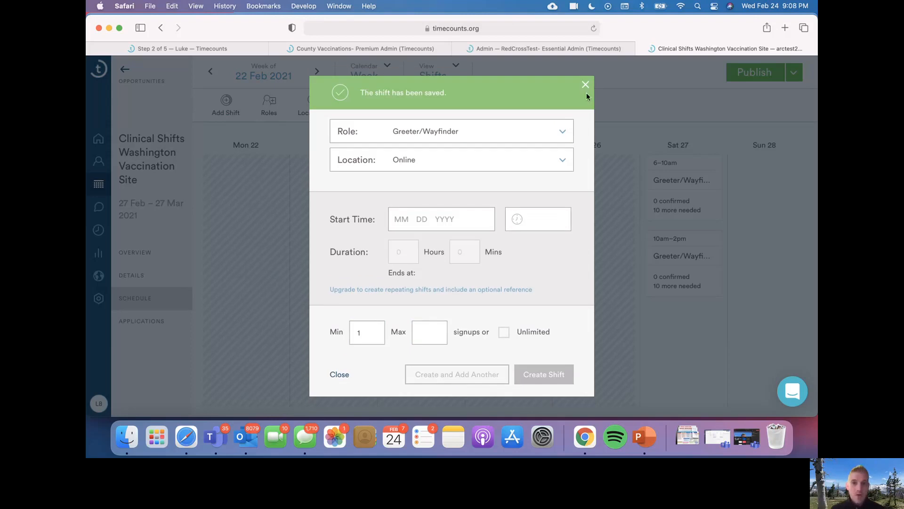
left_click(586, 87)
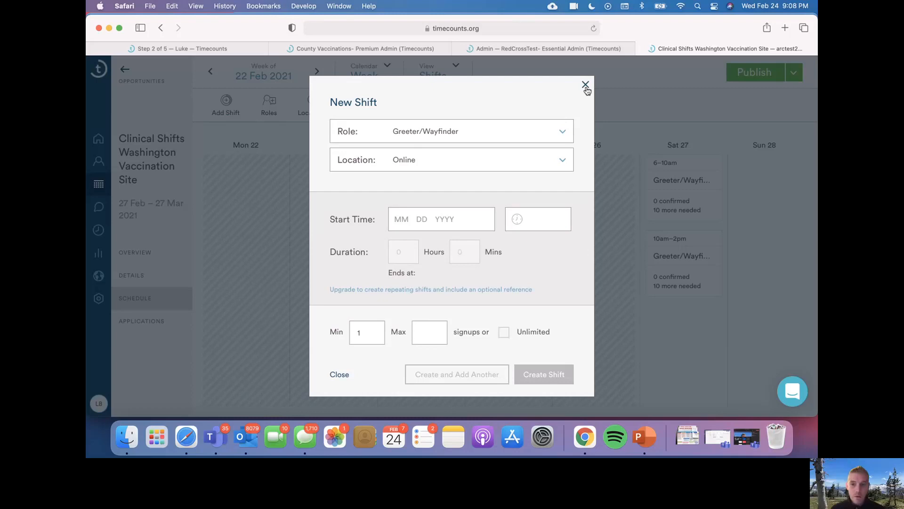
Step: Close the new shift form and show the schedule by month
left_click(585, 86)
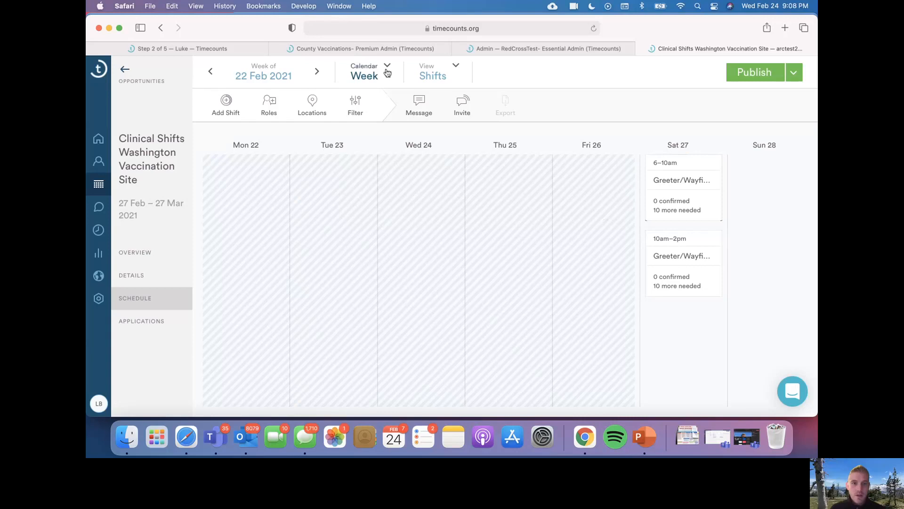
left_click(365, 73)
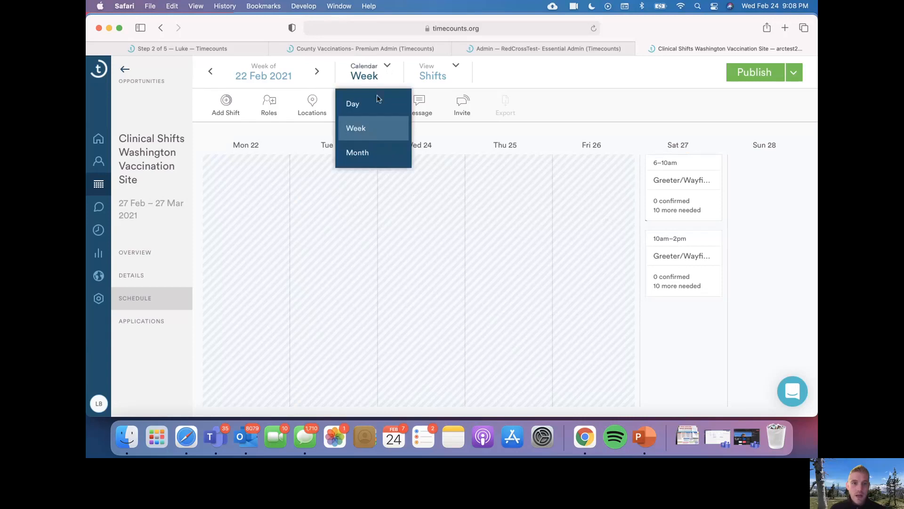
left_click(374, 152)
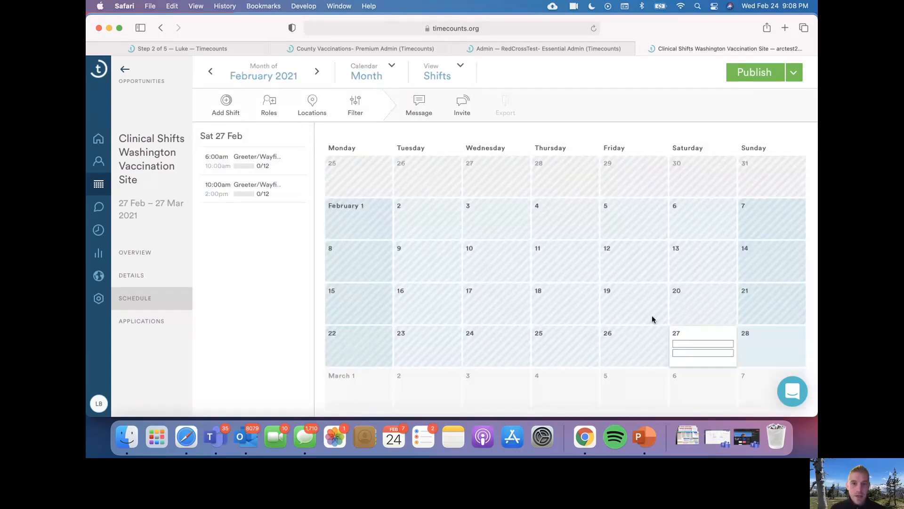
Step: View the schedule by week and by day, checking the day after February 27, 2021 and returning to February 27
left_click(392, 72)
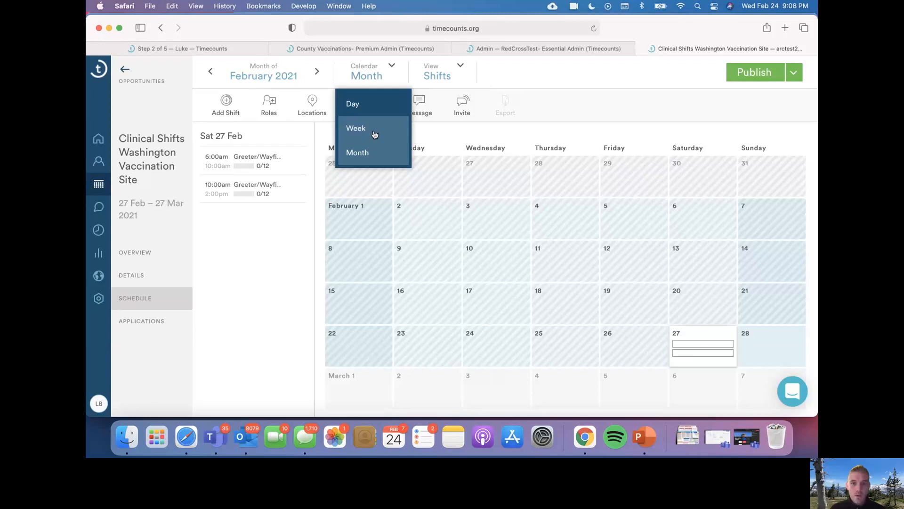
left_click(374, 134)
left_click(388, 66)
left_click(382, 97)
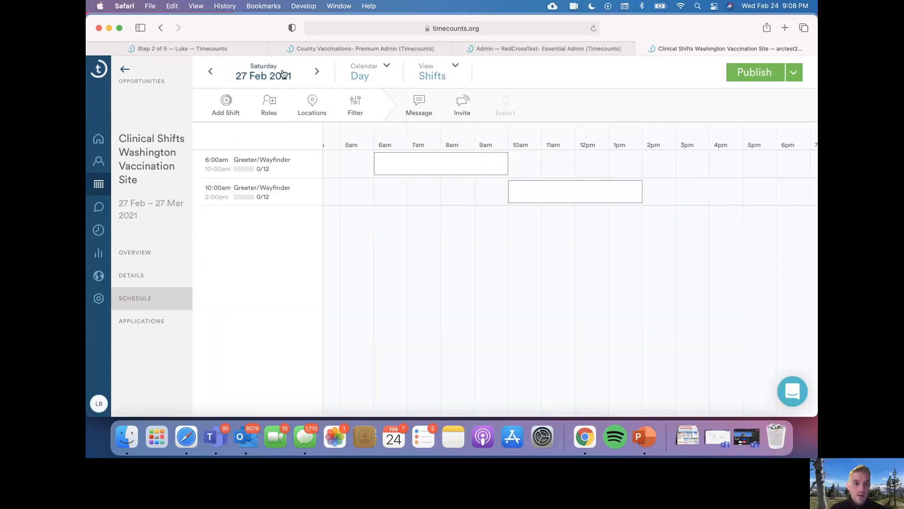
left_click(316, 71)
left_click(212, 72)
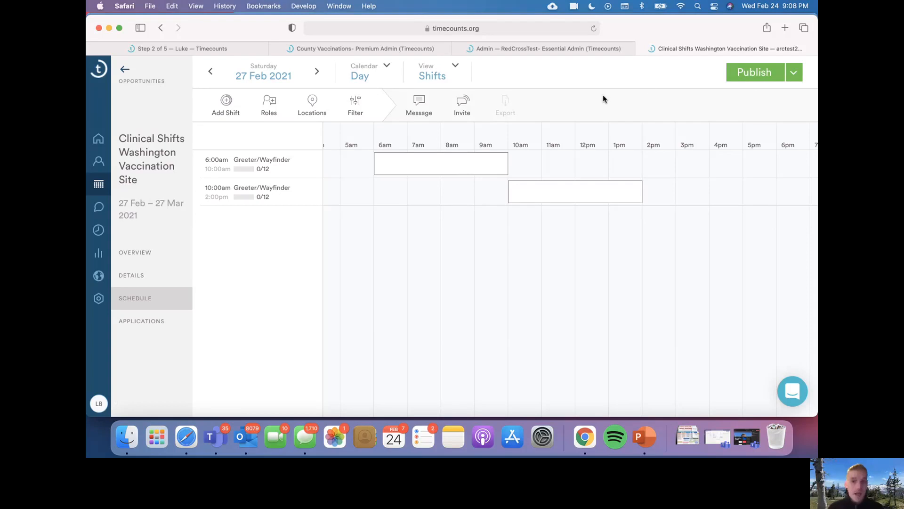
Step: Display the day's schedule in the List and People views, and open the event's details
left_click(457, 75)
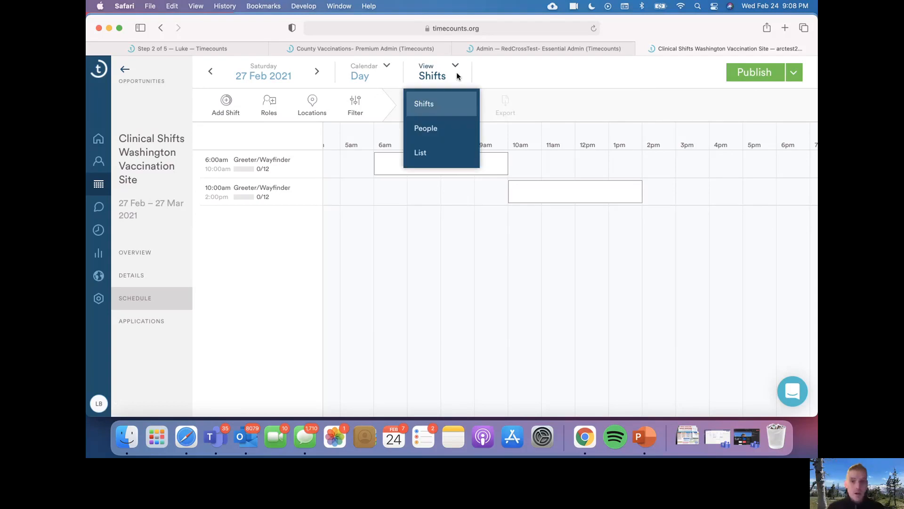
left_click(443, 149)
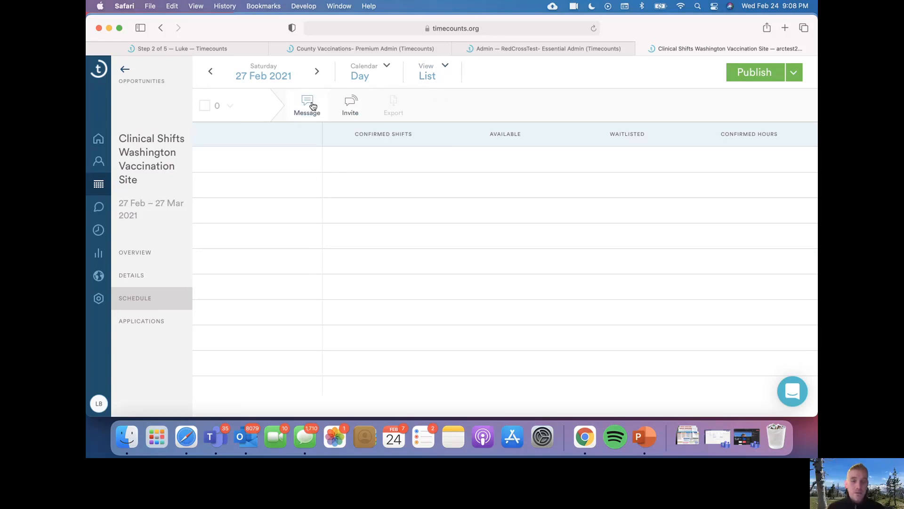
left_click(440, 67)
left_click(442, 125)
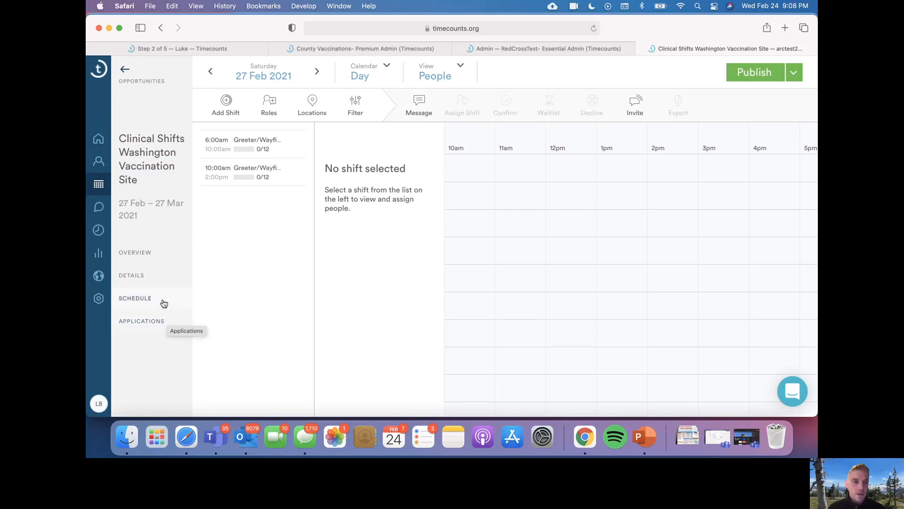
left_click(164, 279)
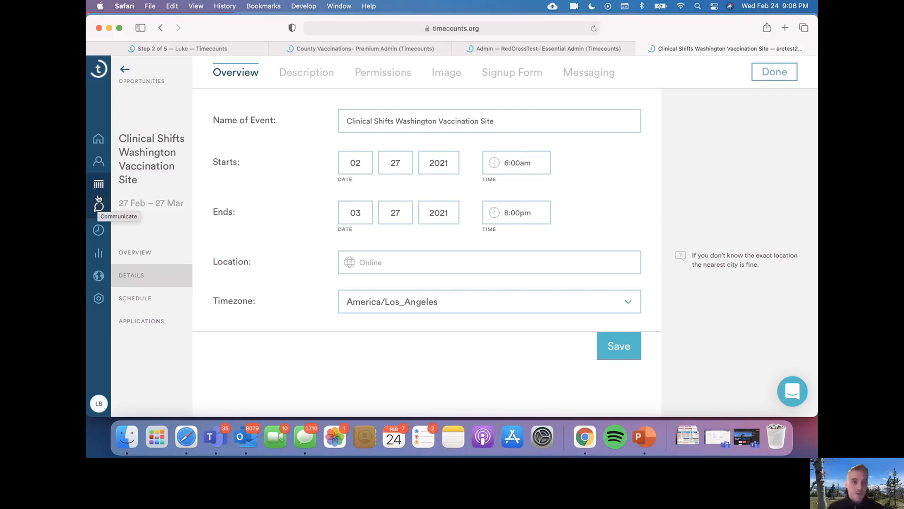
Step: Open the community directory and examine the listed member's profile, including contact info, availability and notes
left_click(99, 165)
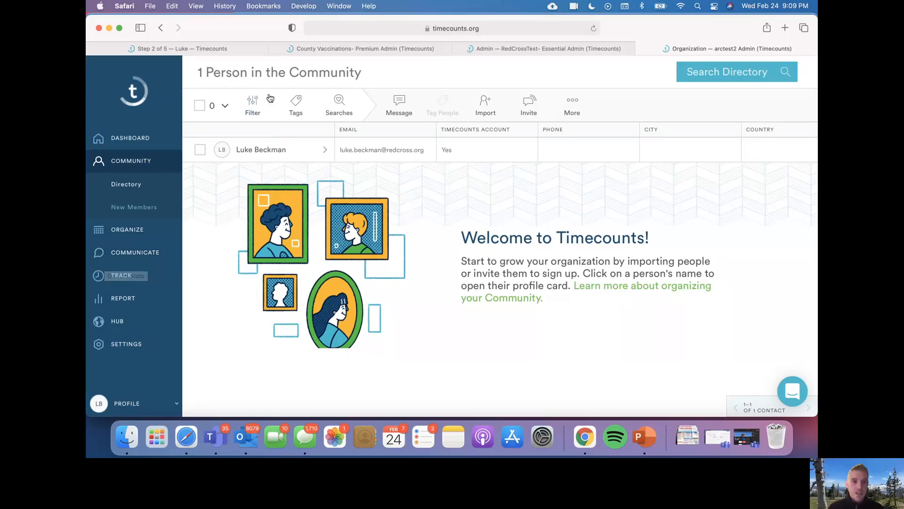
left_click(276, 152)
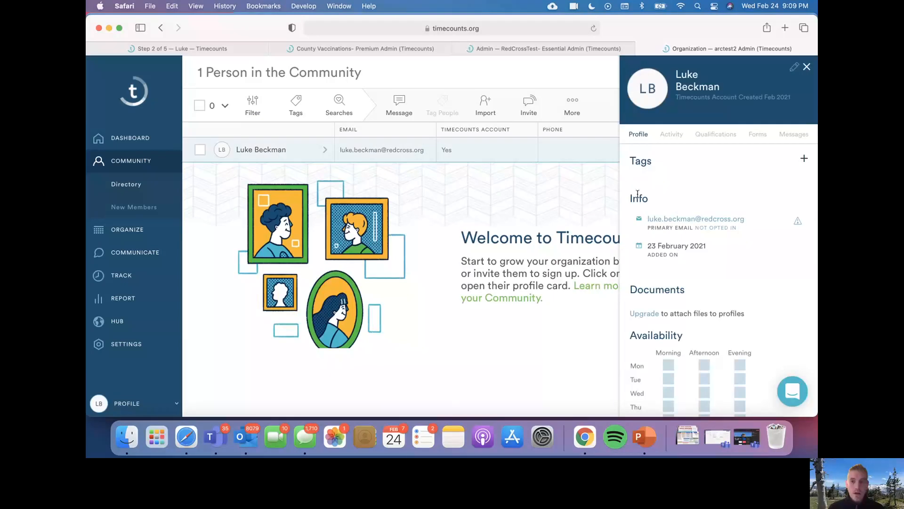
scroll(646, 171, "down", 5)
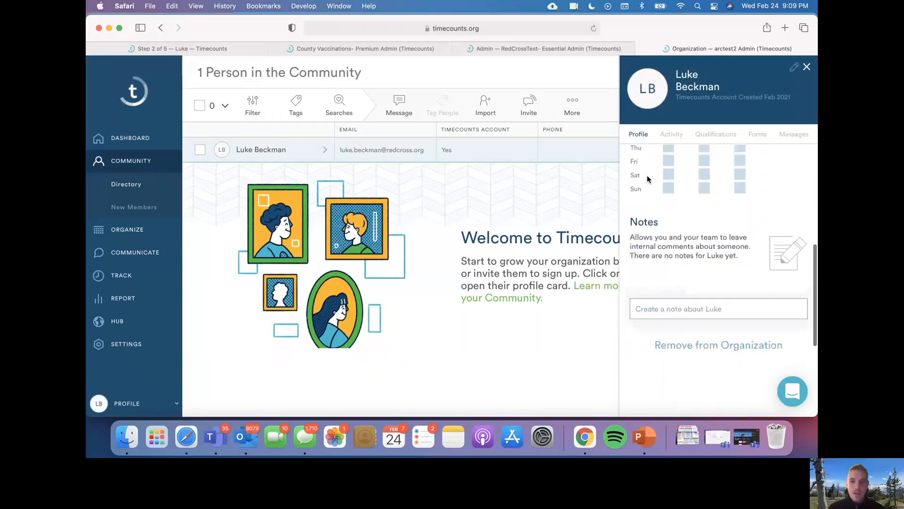
scroll(648, 199, "up", 3)
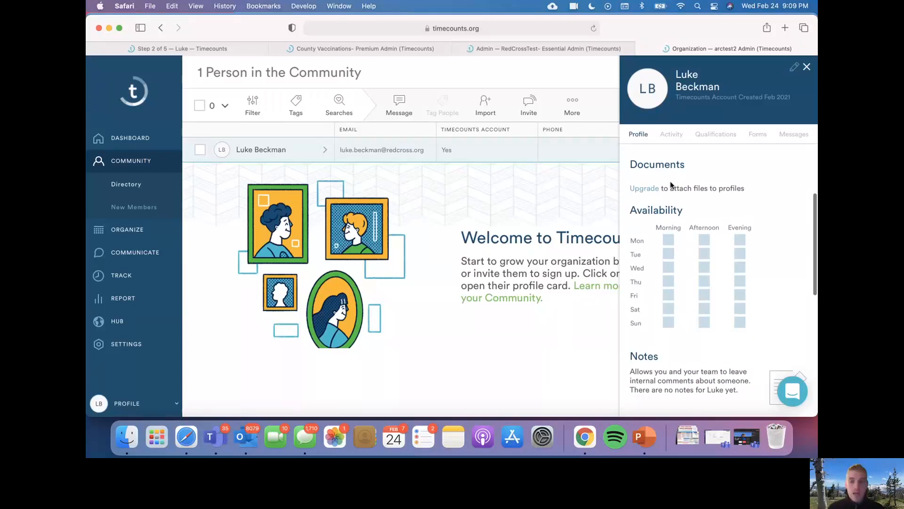
scroll(671, 185, "down", 3)
scroll(670, 185, "up", 6)
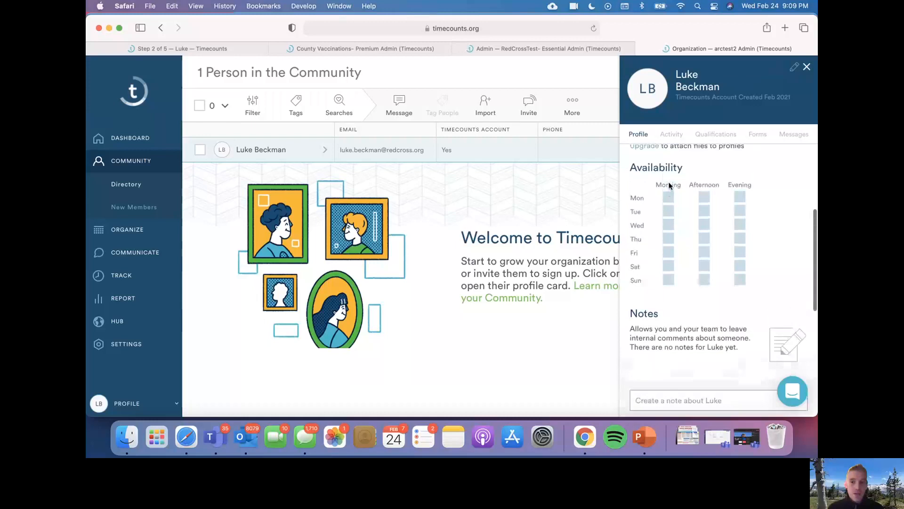
scroll(669, 185, "up", 2)
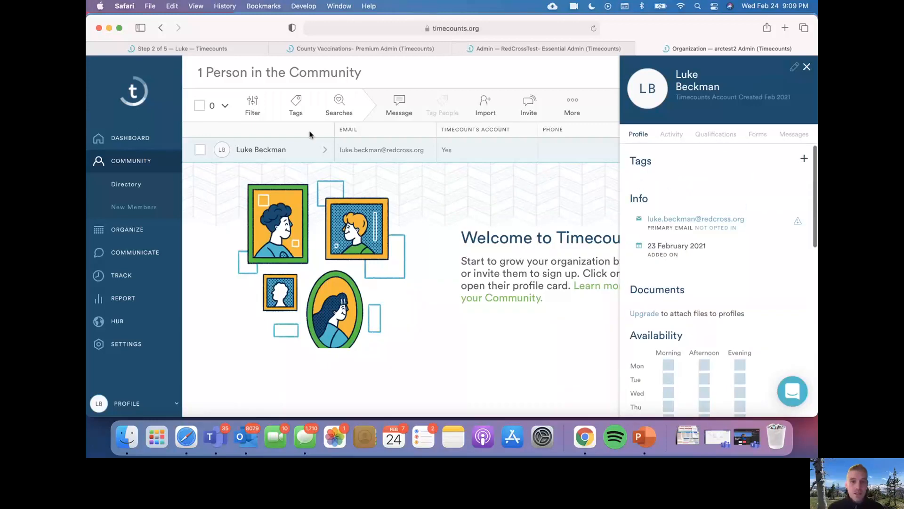
left_click(266, 154)
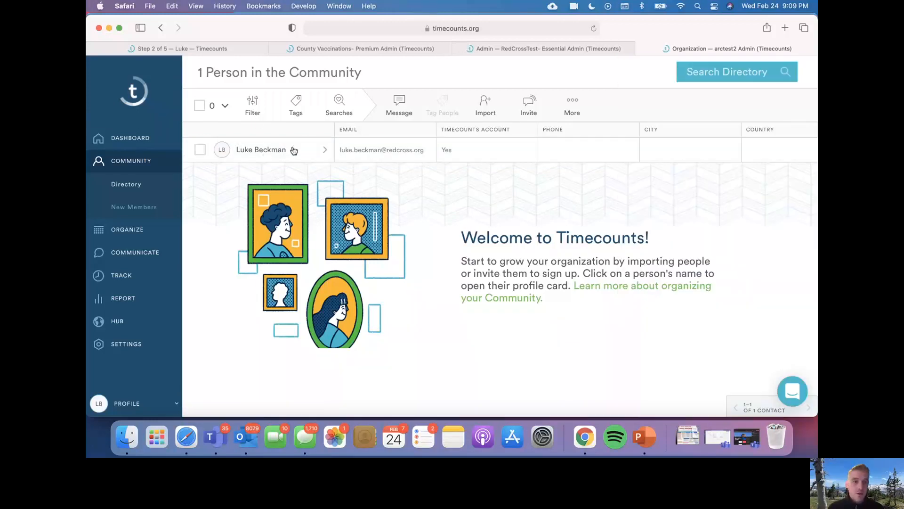
Step: Open the directory filter and look through the criteria available for a people search
left_click(253, 110)
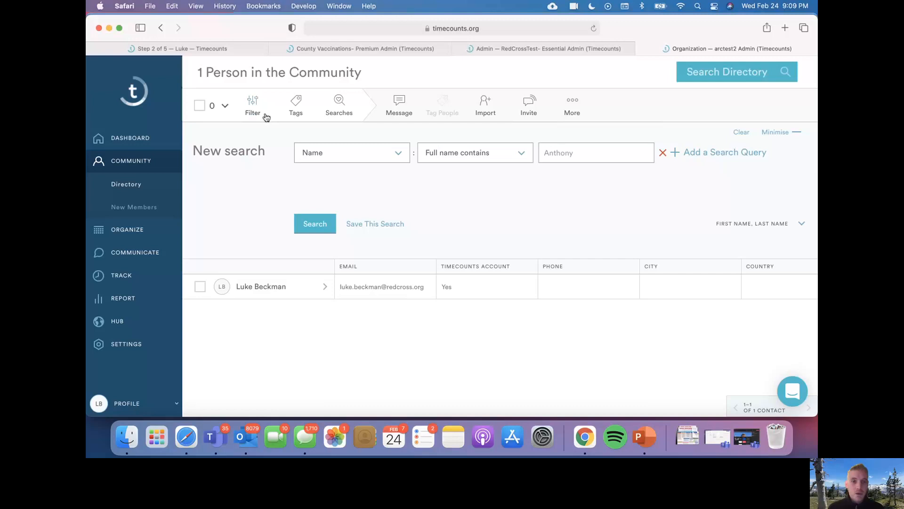
left_click(382, 153)
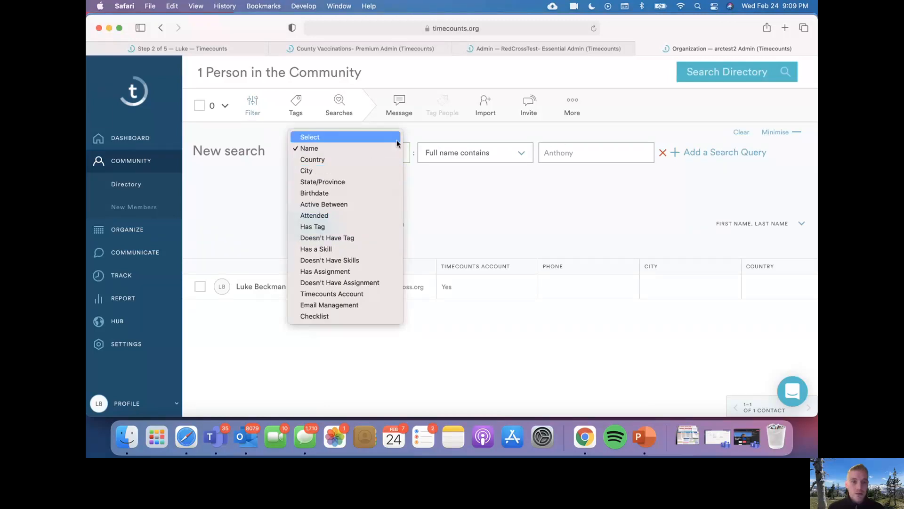
left_click(410, 139)
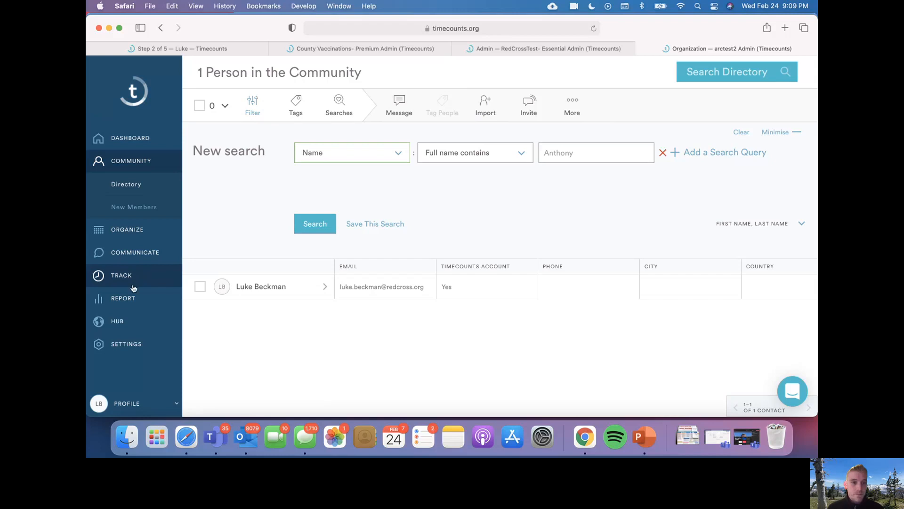
Step: Look at the shared message inbox and the volunteer time tracking page
left_click(142, 252)
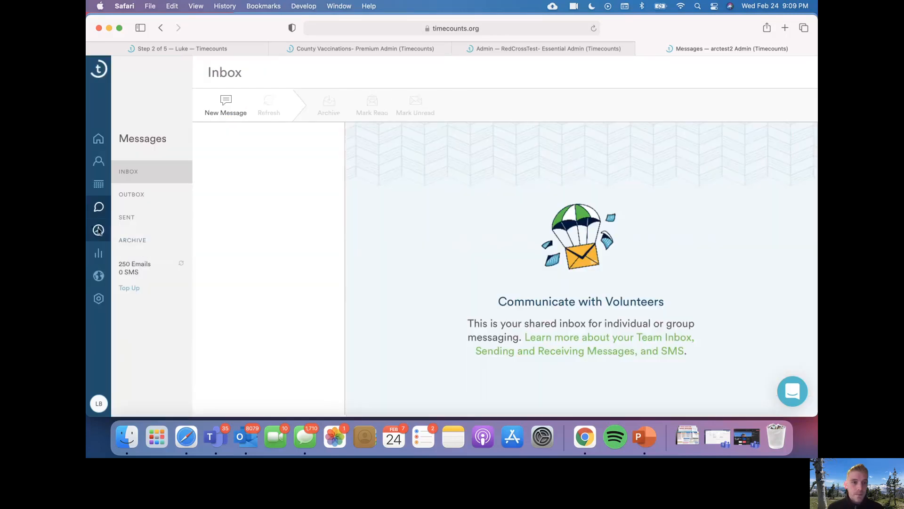
left_click(98, 229)
Step: Review the organization dashboard, including its setup tasks, review cards and news feed
left_click(126, 138)
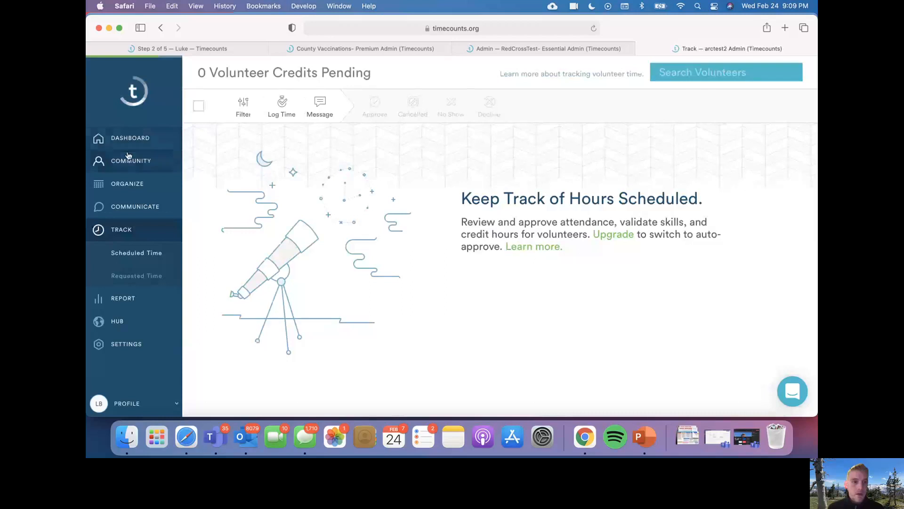
scroll(281, 239, "down", 3)
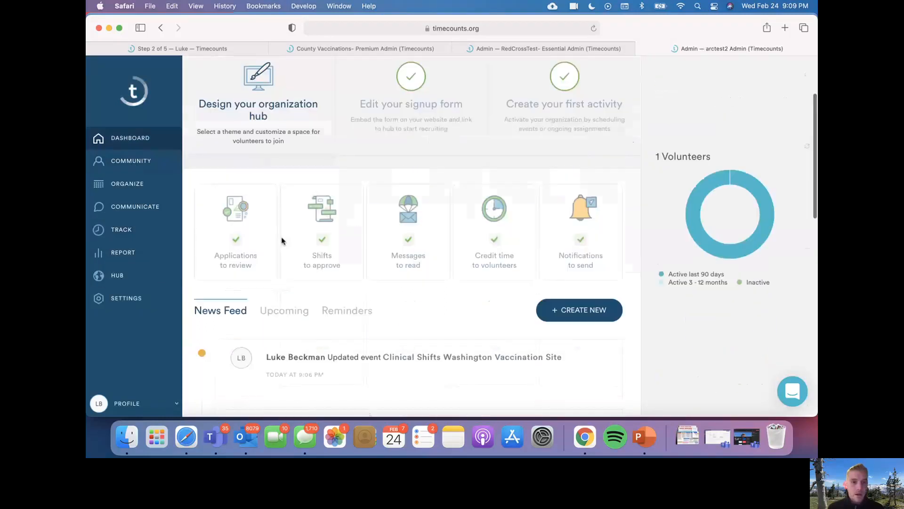
scroll(281, 240, "down", 7)
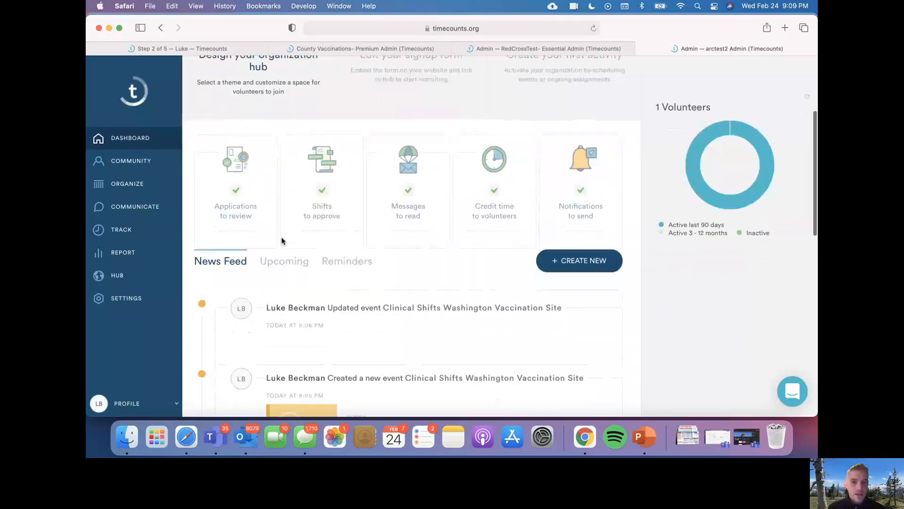
scroll(281, 240, "up", 10)
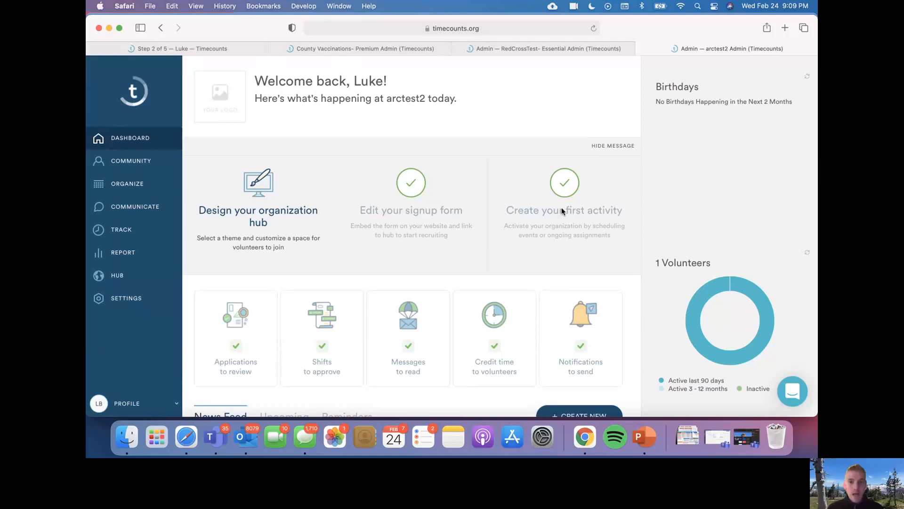
scroll(564, 211, "down", 1)
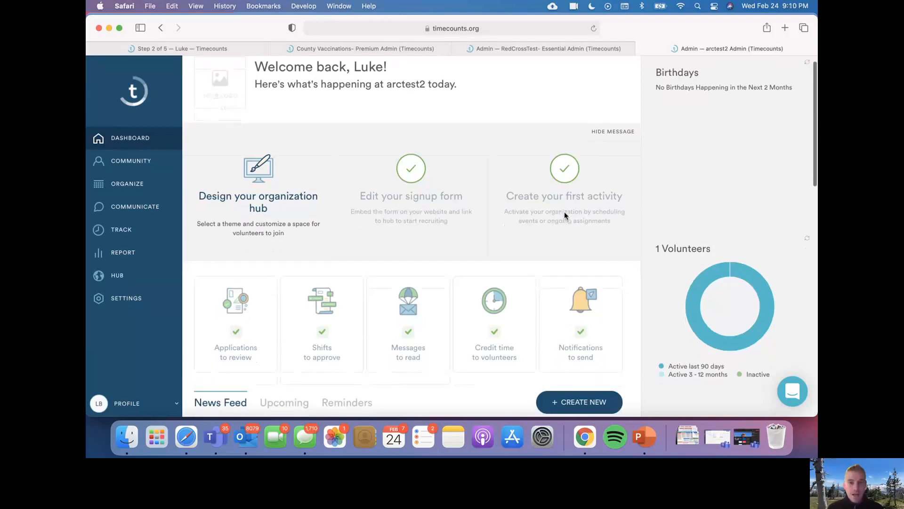
Step: View the organization's list of opportunities and open the General Signup form for editing
left_click(128, 169)
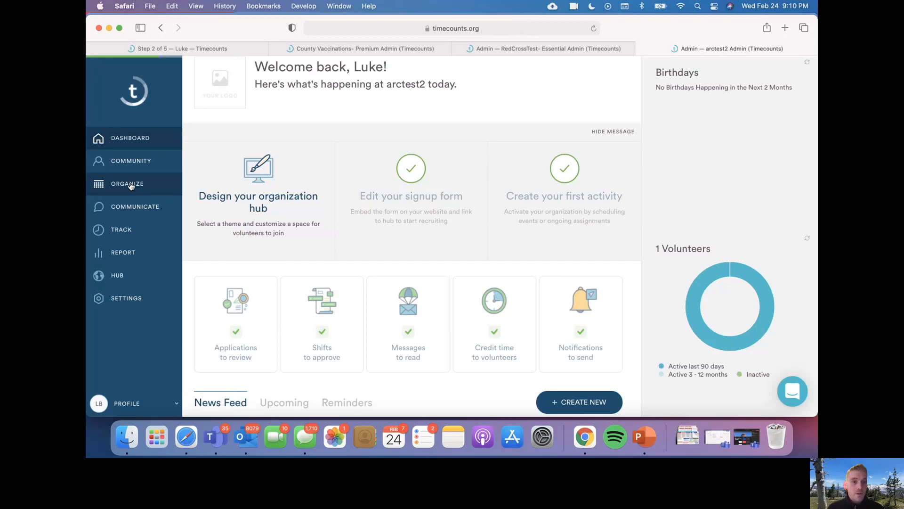
left_click(129, 235)
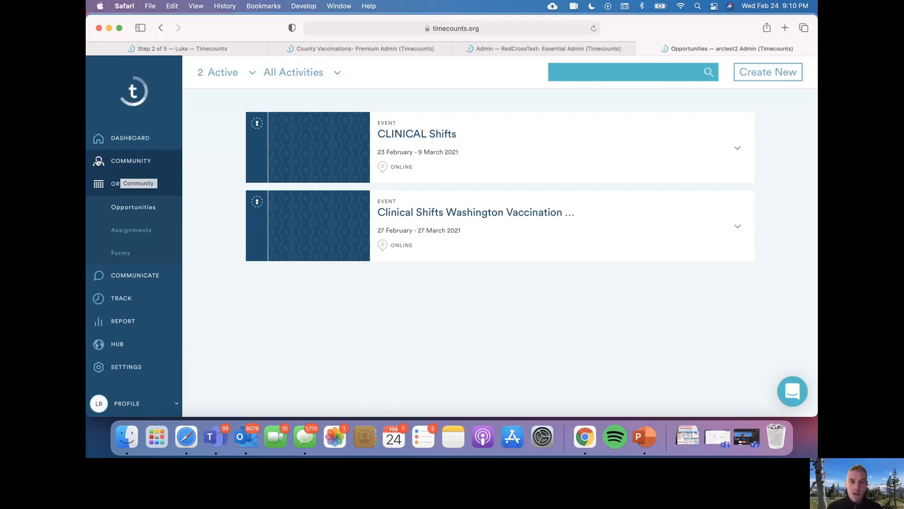
left_click(117, 257)
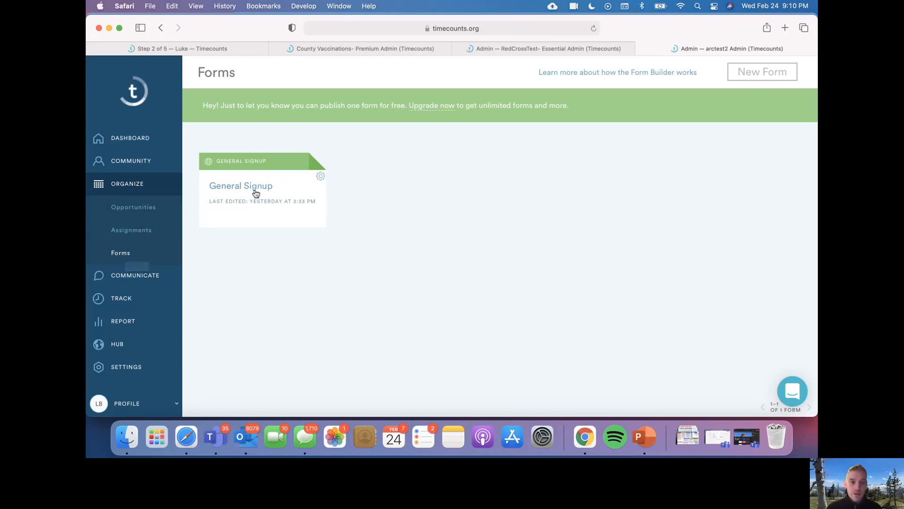
mouse_move(255, 193)
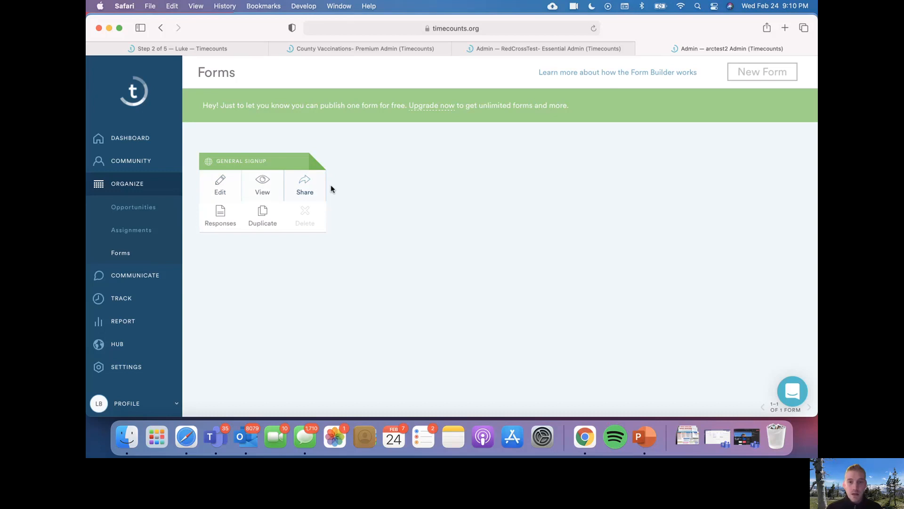
Step: Examine the General Signup form's fields, from name and contact details to languages and non-clinical positions
scroll(544, 231, "down", 10)
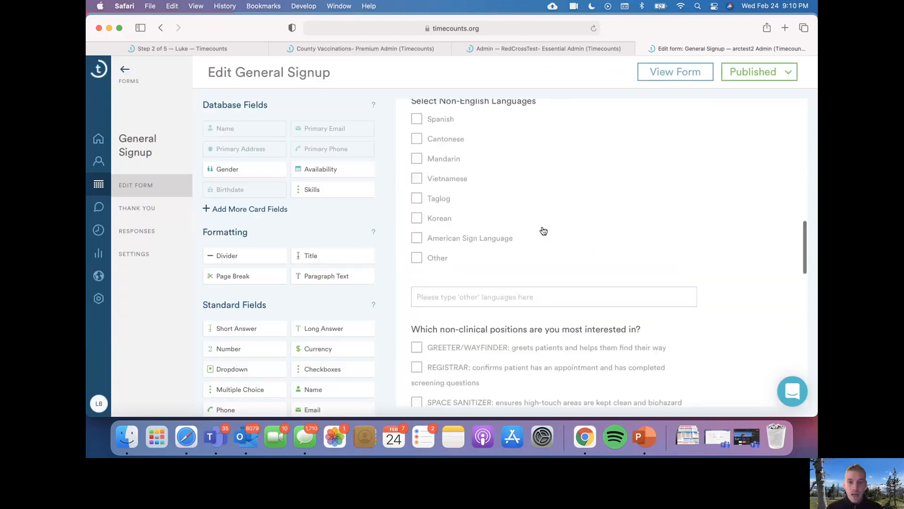
scroll(544, 231, "down", 4)
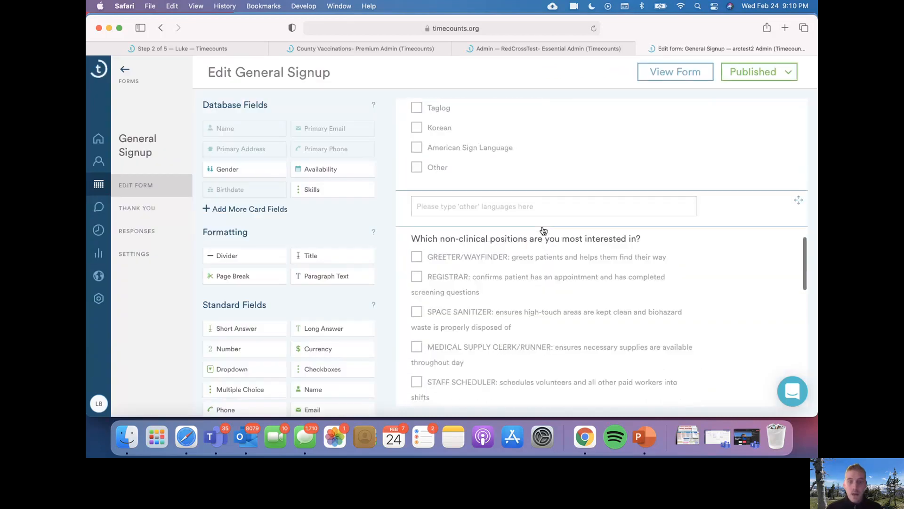
scroll(542, 231, "down", 1)
scroll(542, 230, "up", 1)
scroll(542, 231, "up", 15)
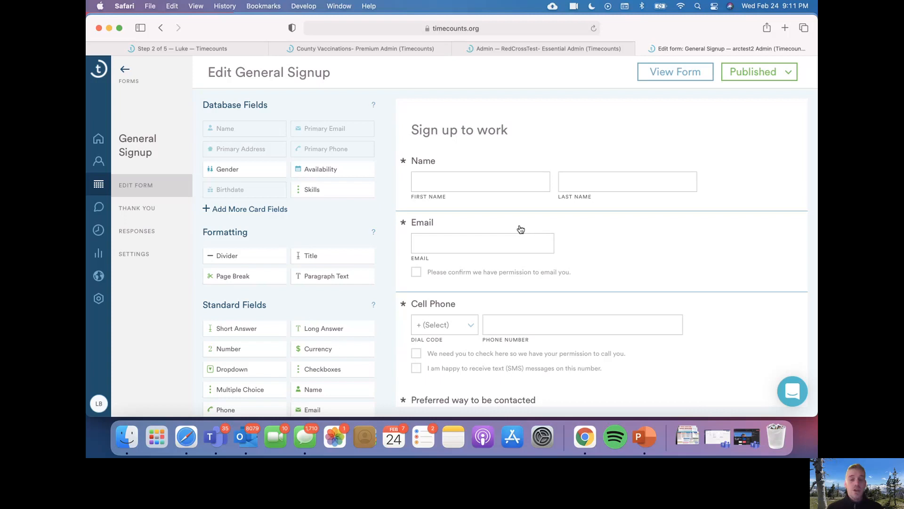
scroll(521, 229, "down", 3)
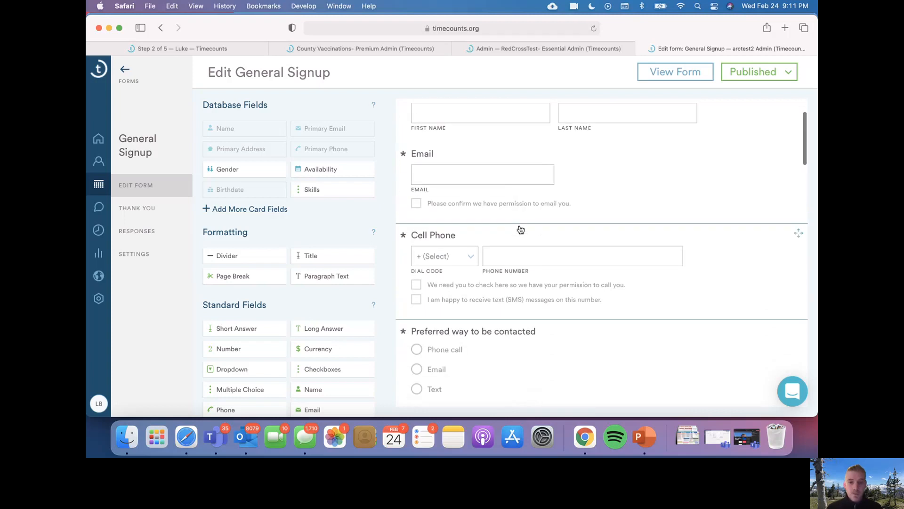
scroll(521, 229, "up", 3)
scroll(520, 229, "down", 6)
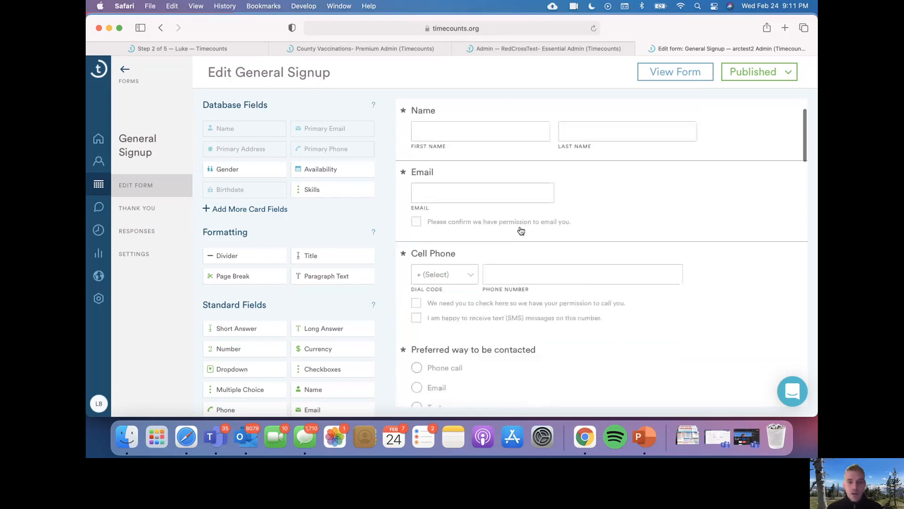
Step: Check the options offered by the Organization Affiliation dropdown on the signup form
scroll(520, 229, "down", 1)
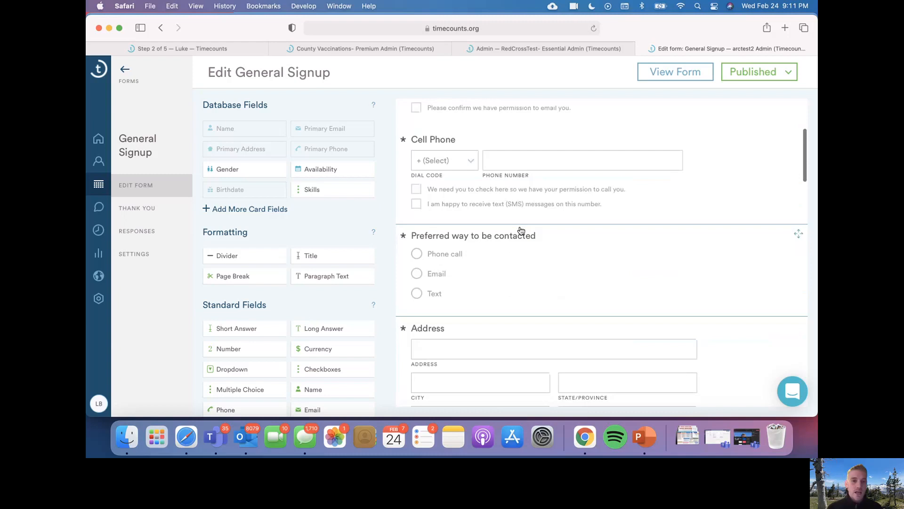
scroll(521, 229, "down", 12)
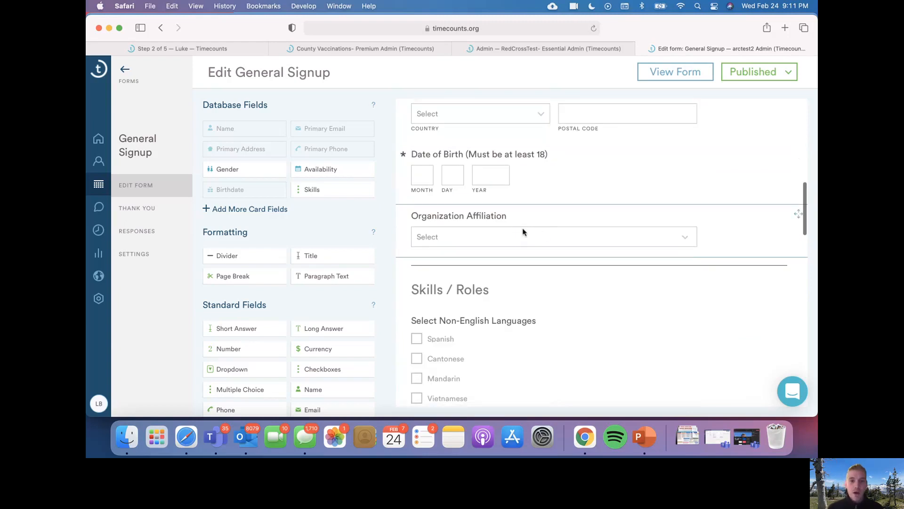
left_click(544, 235)
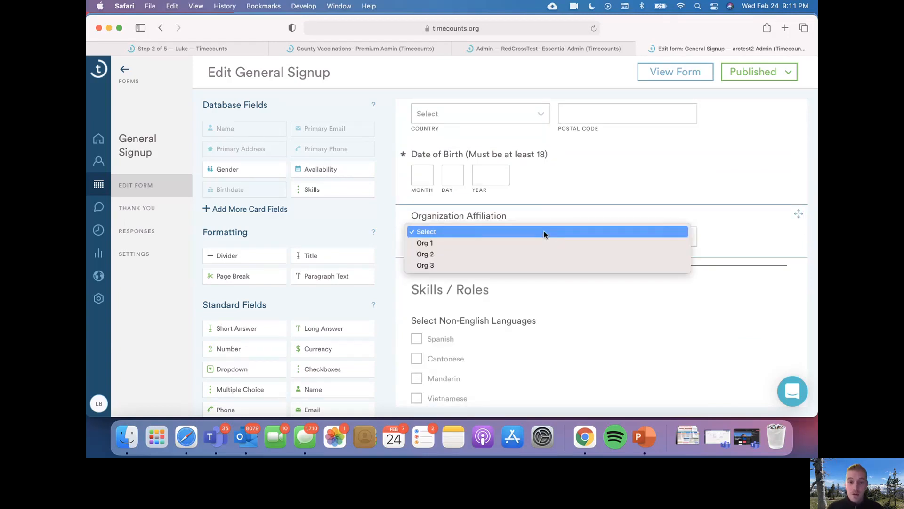
left_click(551, 215)
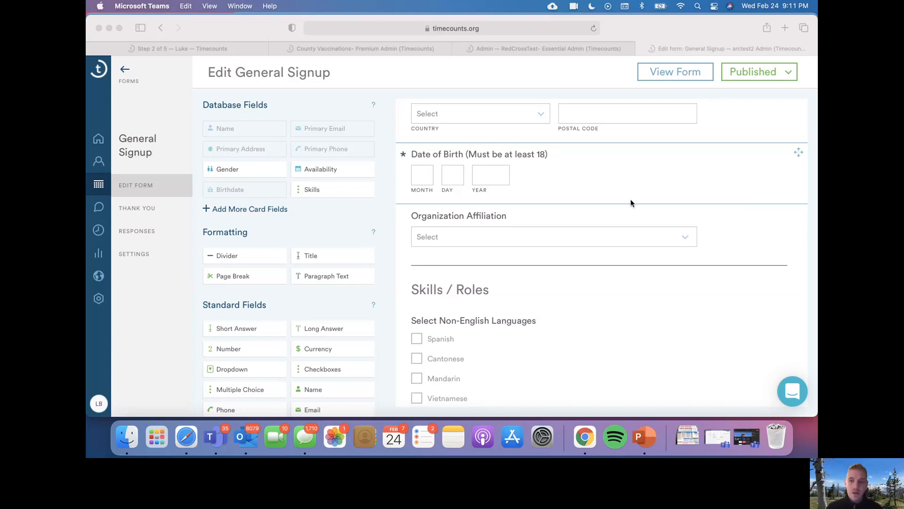
left_click(685, 241)
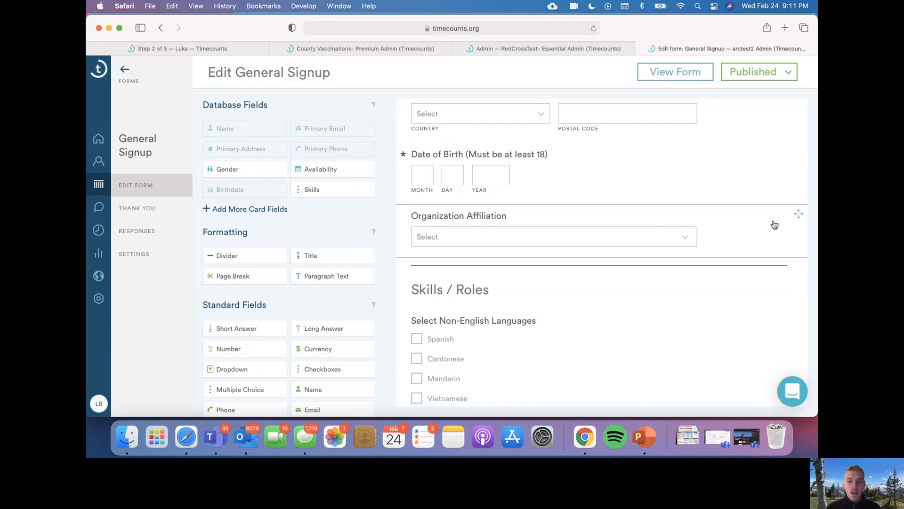
Step: Rename the first Organization Affiliation option as Red Cross and check it in the dropdown list
left_click(485, 220)
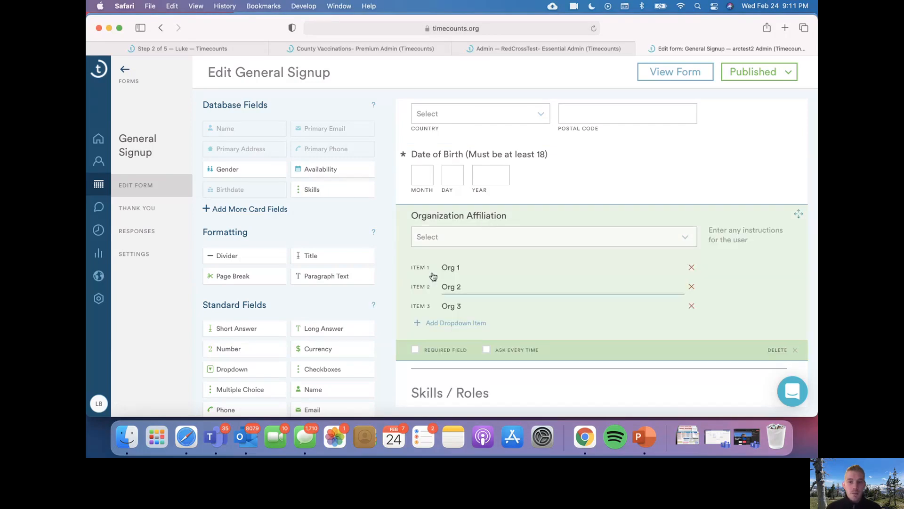
triple_click(449, 268)
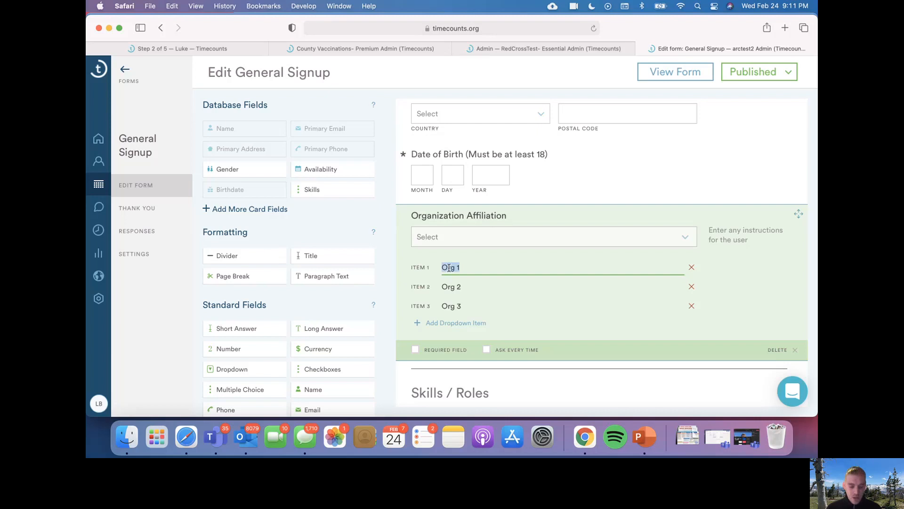
type("Red Cross")
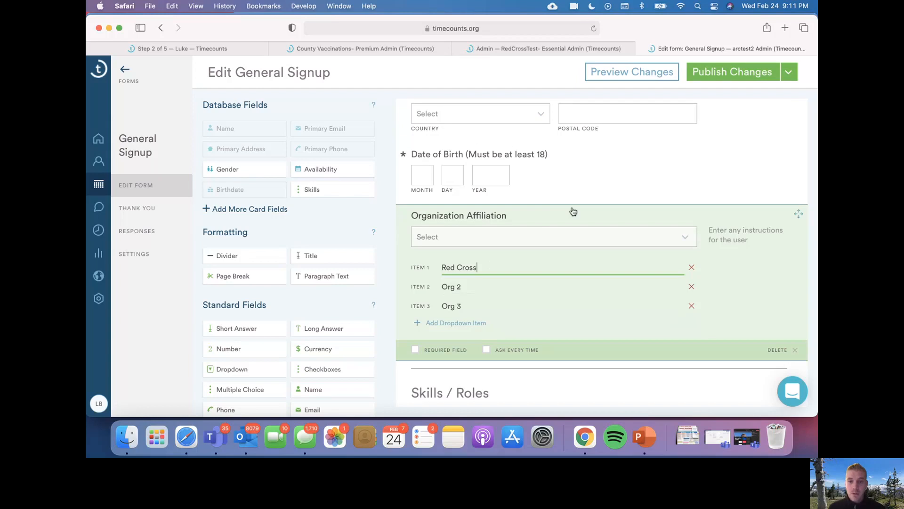
left_click(607, 197)
left_click(577, 278)
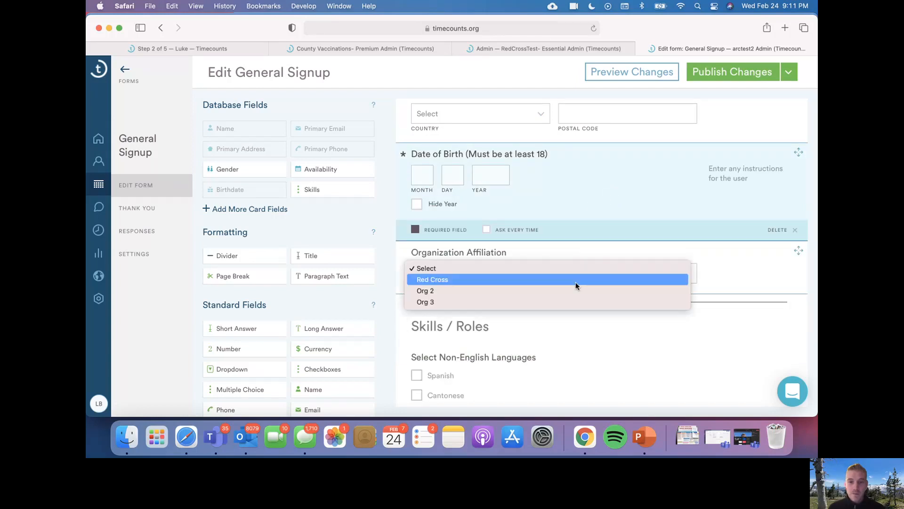
left_click(715, 260)
Step: Examine the rest of the signup form, from languages and non-clinical and clinical positions to the licence fields and the closing attestation
scroll(640, 305, "down", 4)
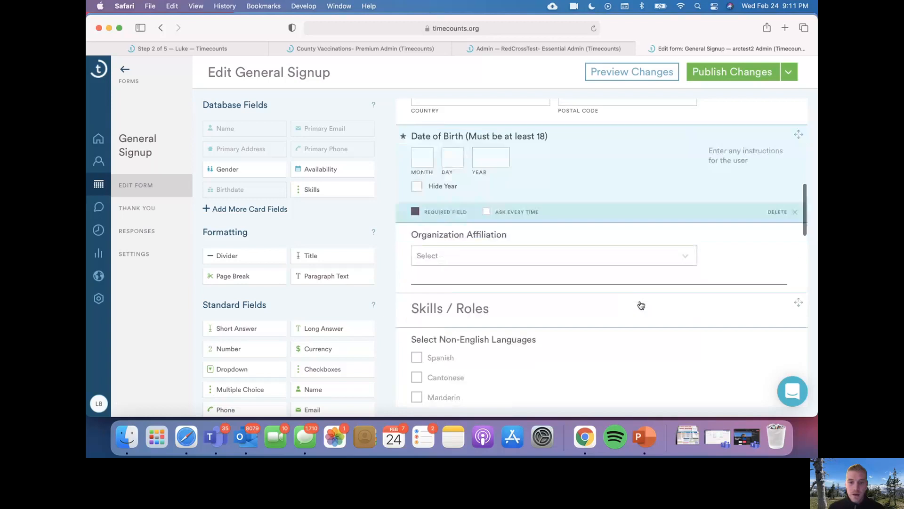
scroll(541, 297, "down", 6)
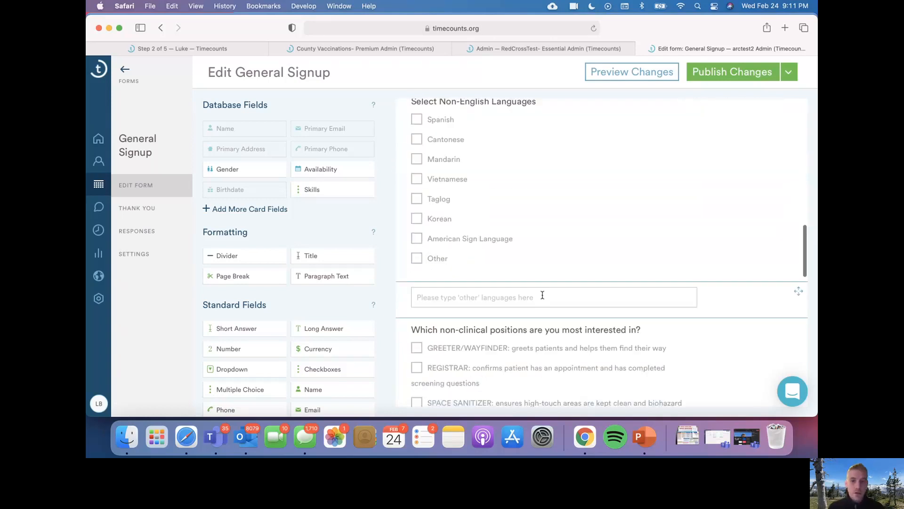
scroll(541, 295, "down", 2)
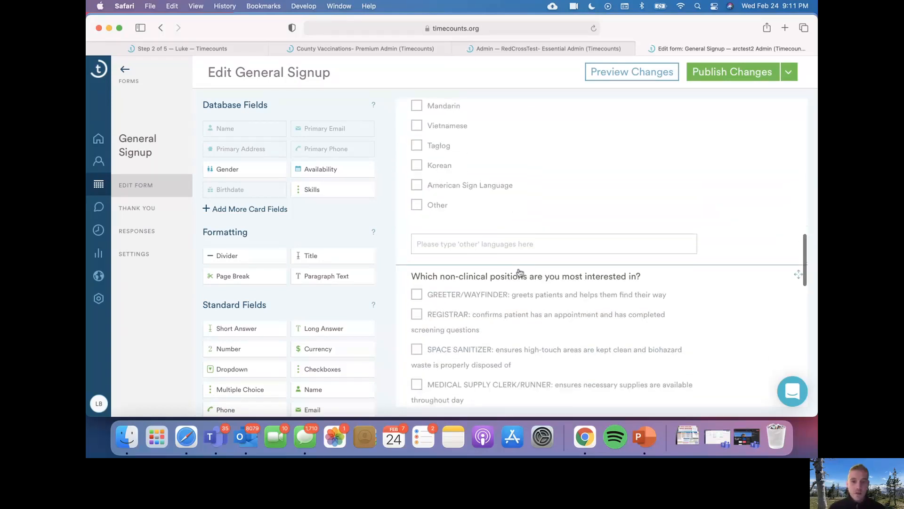
scroll(492, 238, "down", 5)
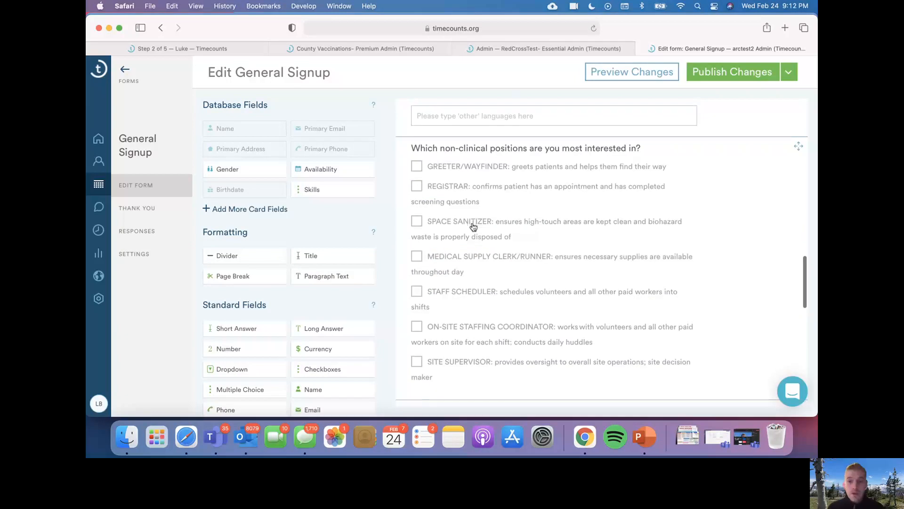
scroll(472, 226, "down", 2)
scroll(473, 227, "up", 2)
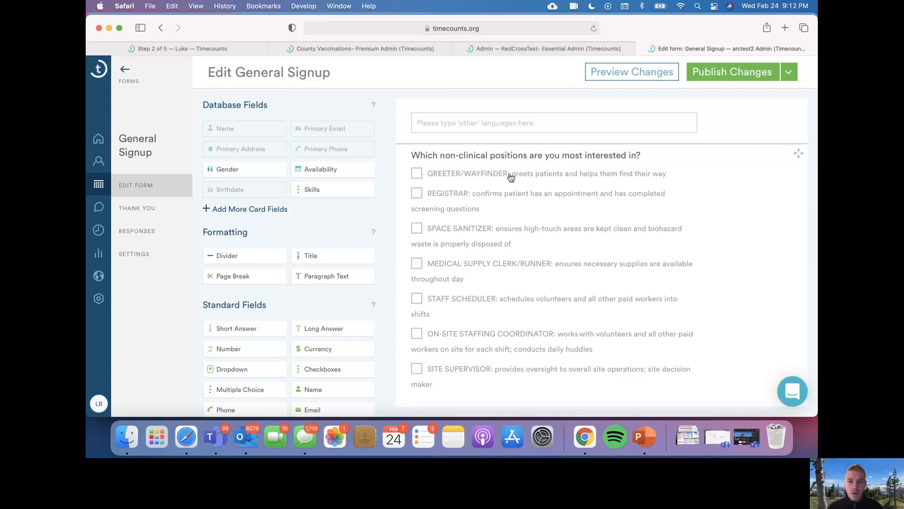
scroll(550, 214, "down", 3)
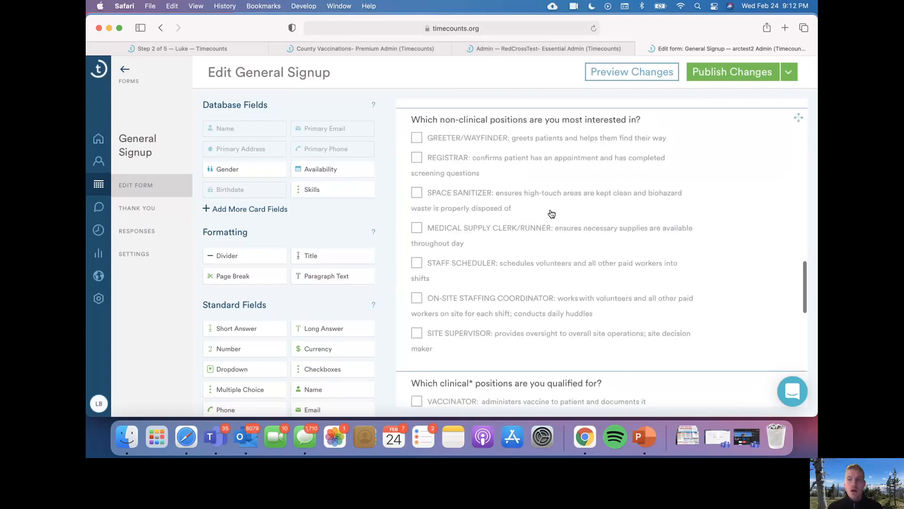
scroll(551, 215, "down", 8)
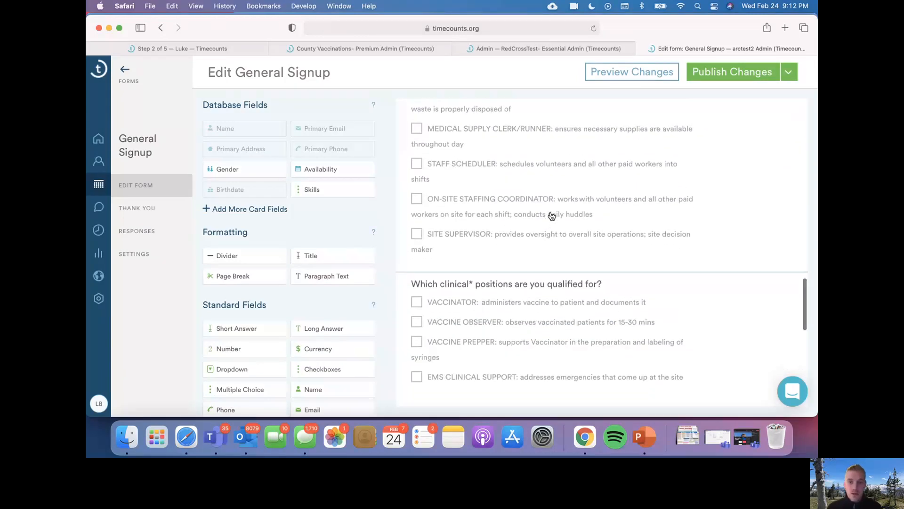
scroll(552, 216, "up", 5)
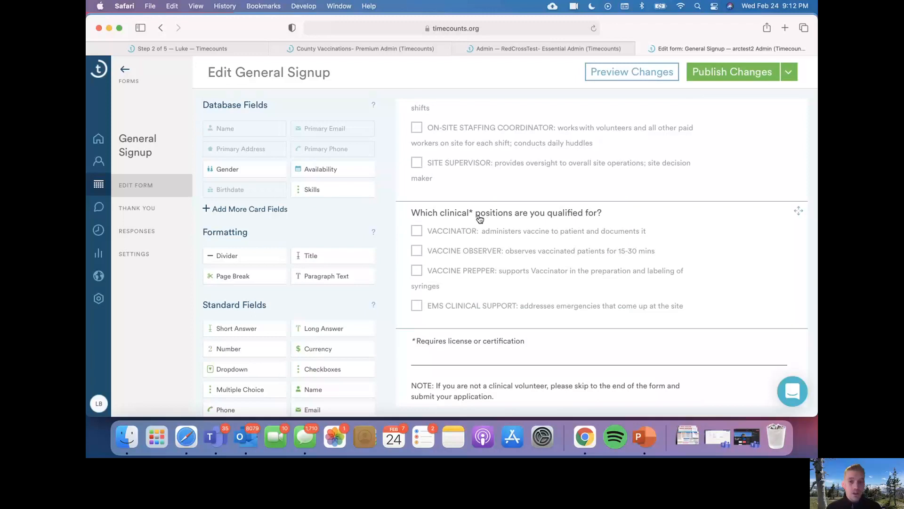
scroll(419, 264, "down", 3)
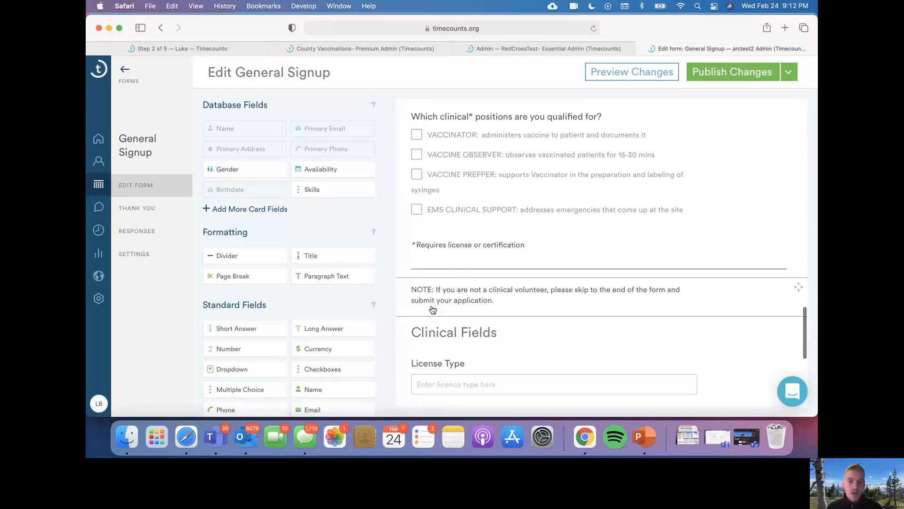
scroll(454, 257, "down", 6)
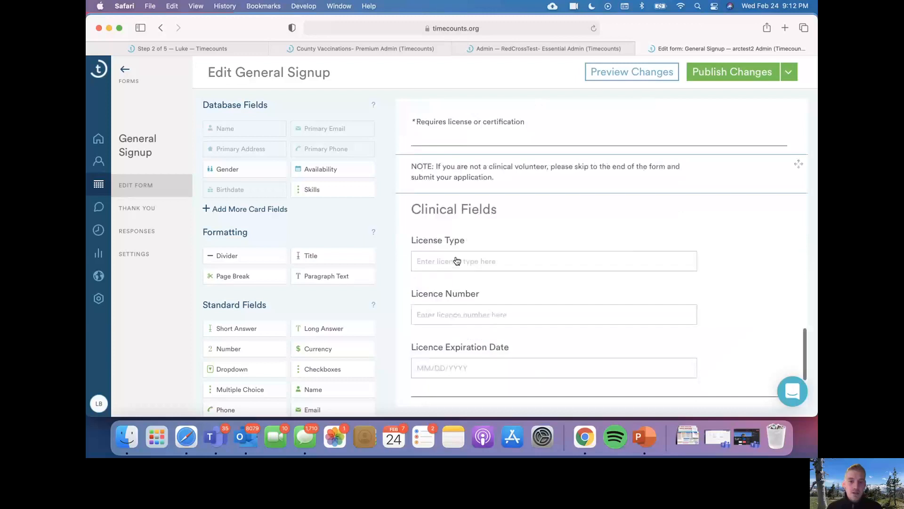
scroll(455, 261, "down", 3)
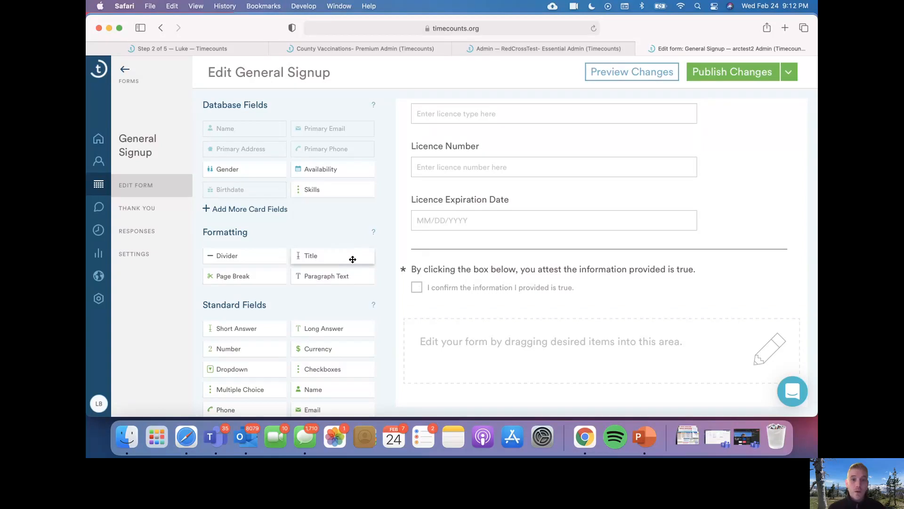
Step: Insert a Title element between the Licence Number and Licence Expiration Date fields, and delete it again
left_click_drag(325, 259, 506, 186)
left_click(487, 200)
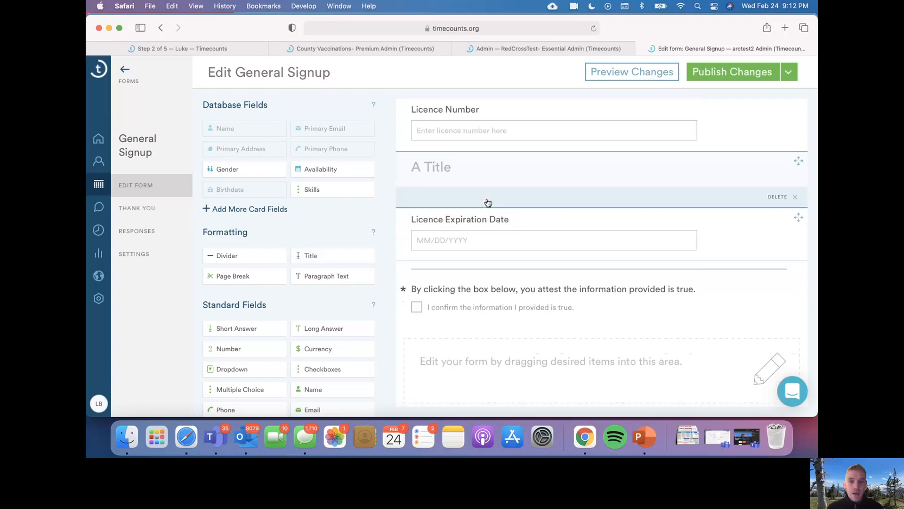
left_click(778, 197)
Step: Insert a Dropdown field below Licence Number, look at its default choices, and delete the field again
scroll(302, 283, "down", 2)
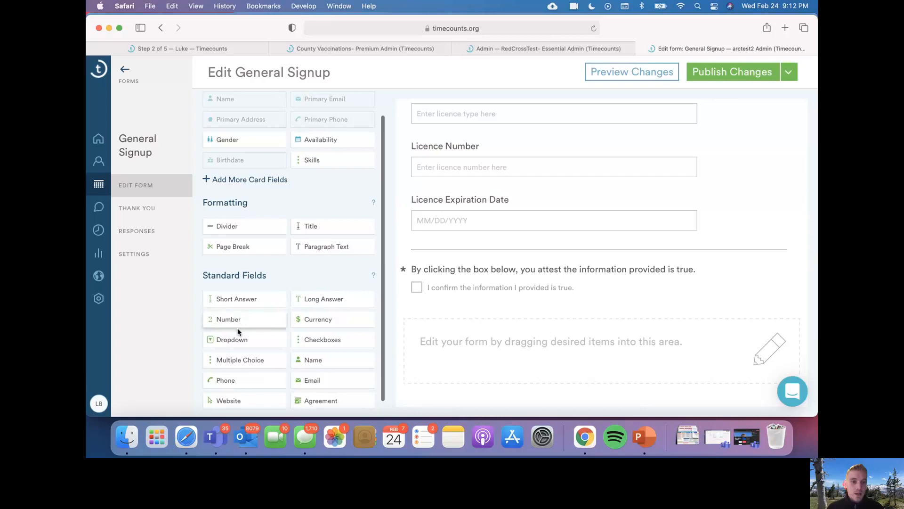
left_click_drag(238, 332, 522, 196)
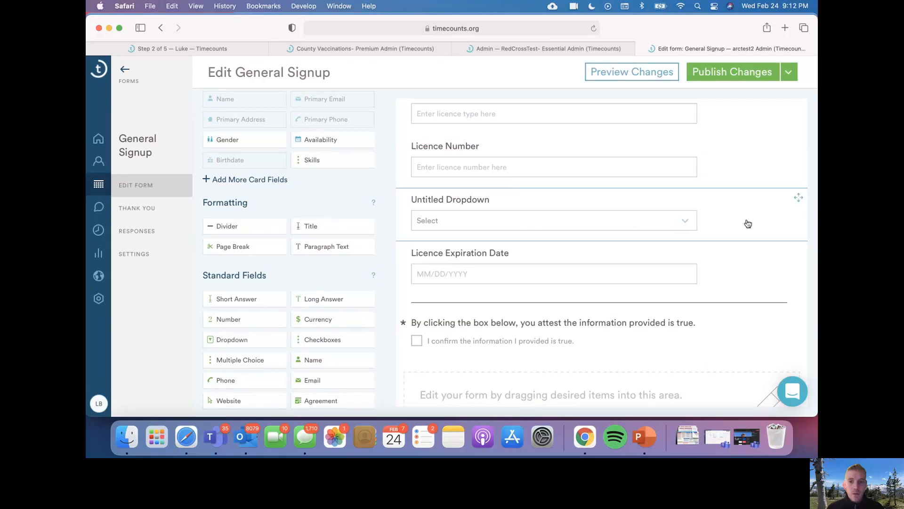
left_click(686, 223)
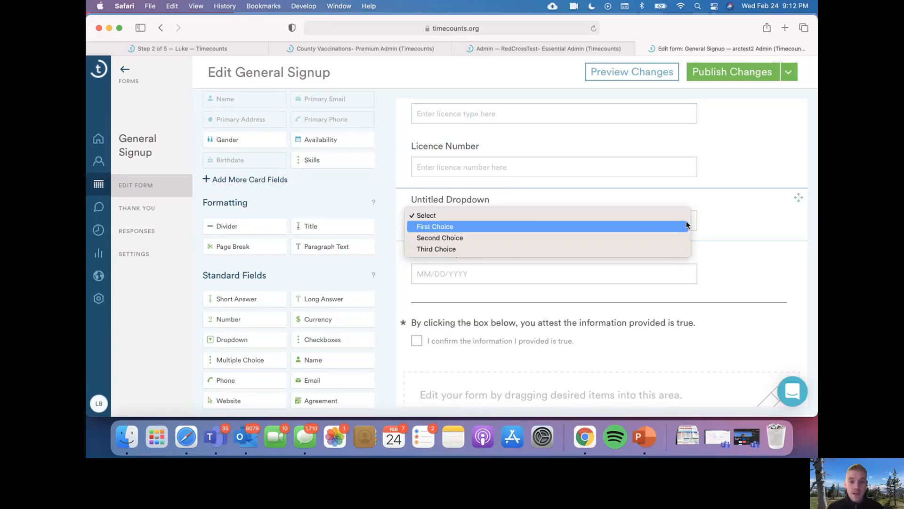
left_click(737, 223)
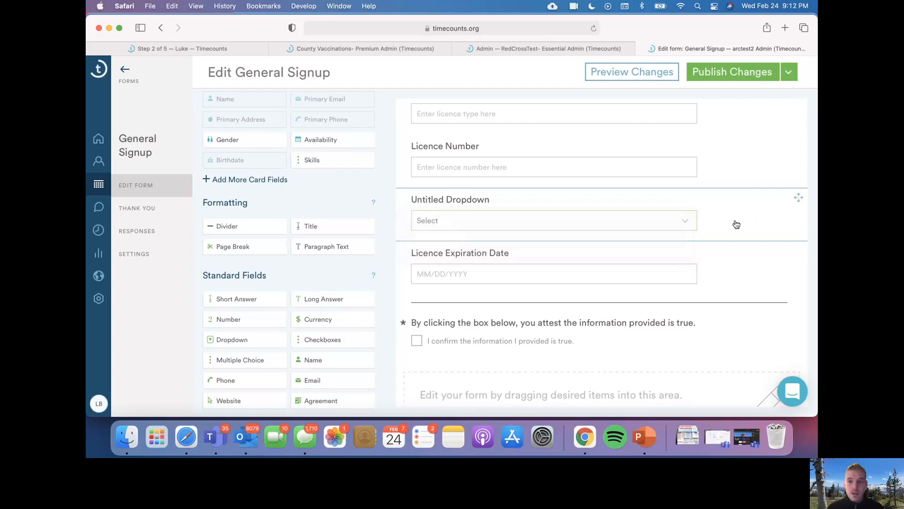
left_click(733, 219)
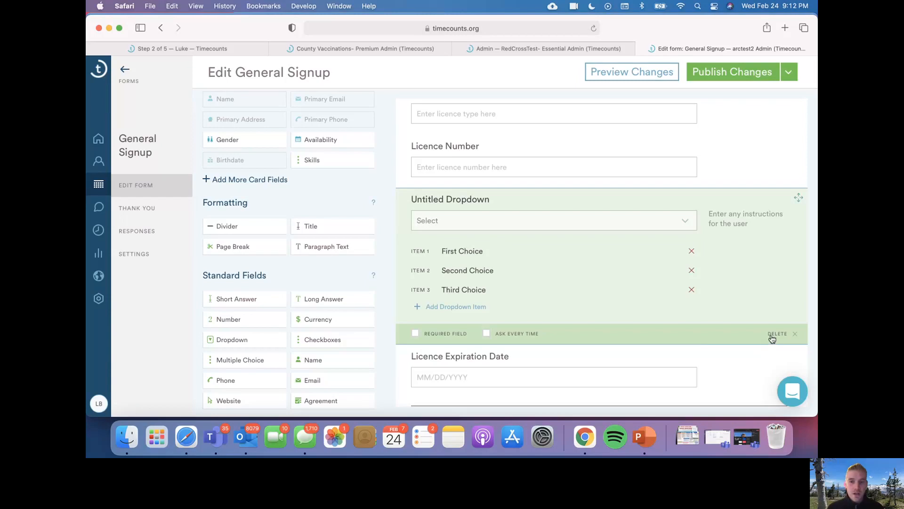
left_click(777, 333)
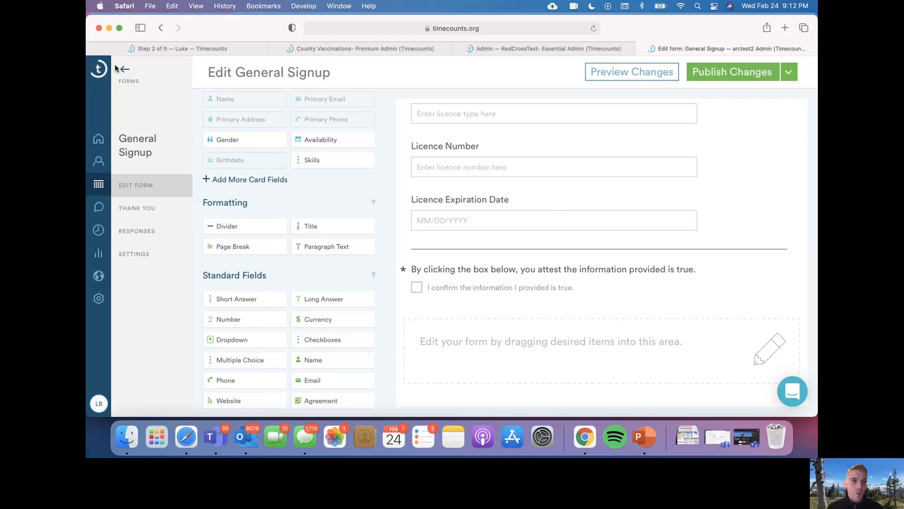
Step: Review the General Signup form's thank-you text, its responses table and its settings
left_click(151, 217)
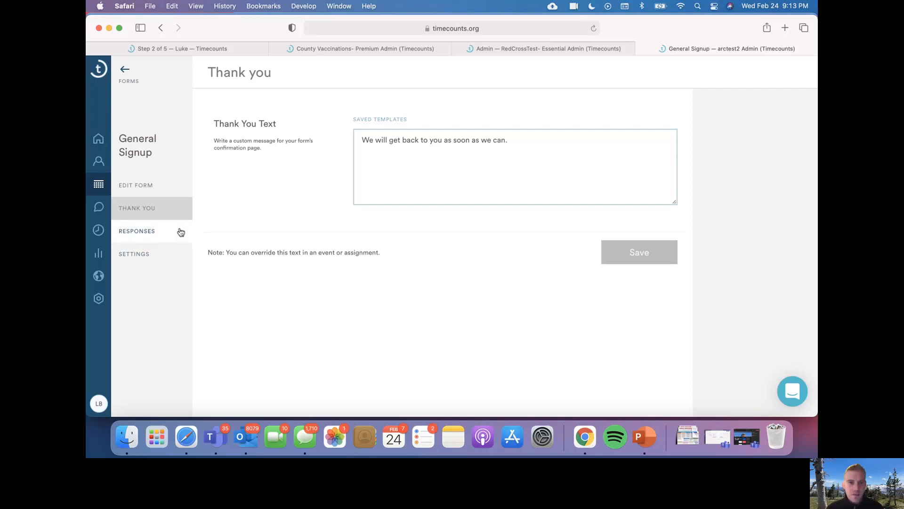
left_click(398, 146)
key("super+a")
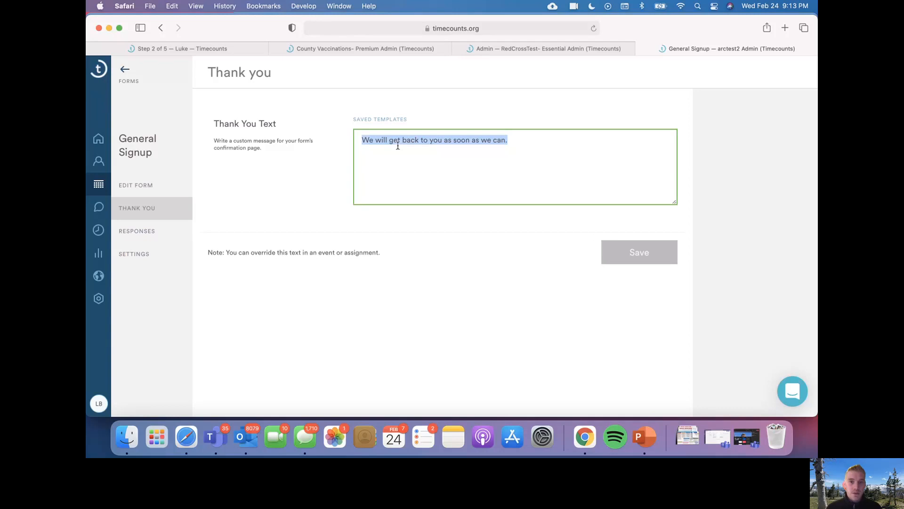
left_click(145, 237)
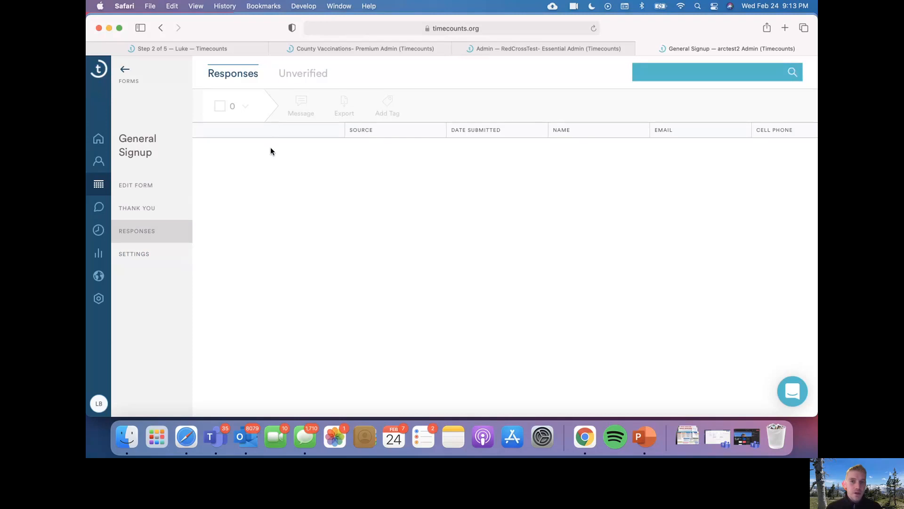
left_click(148, 254)
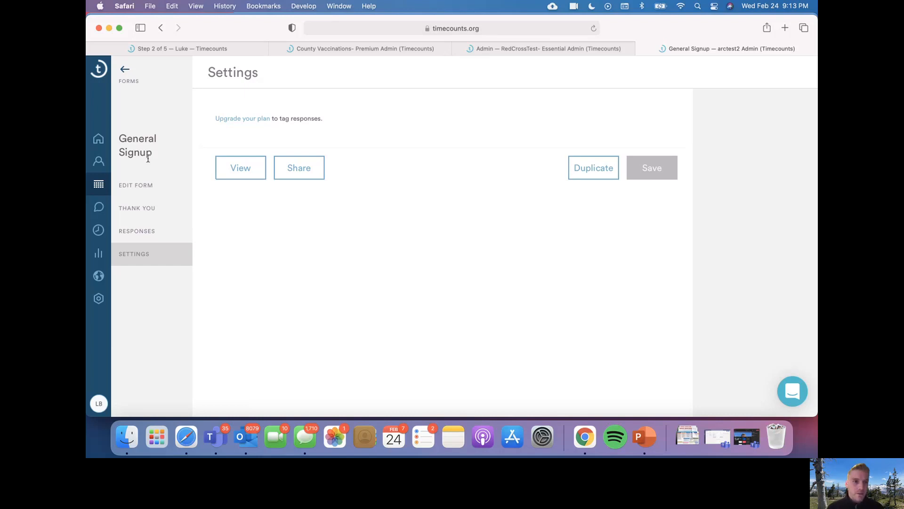
Step: Try to start a new message from the shared inbox, and open the volunteer time tracking page
left_click(98, 232)
left_click(101, 211)
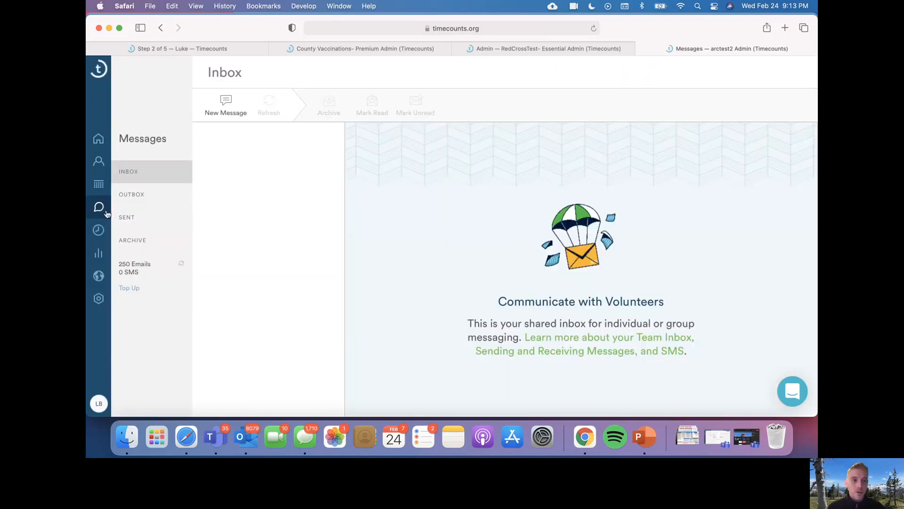
left_click(231, 107)
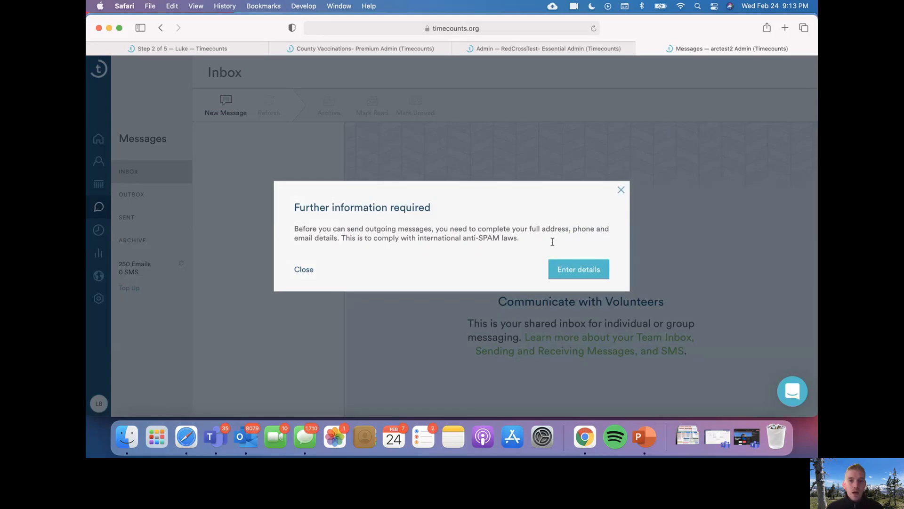
left_click(621, 190)
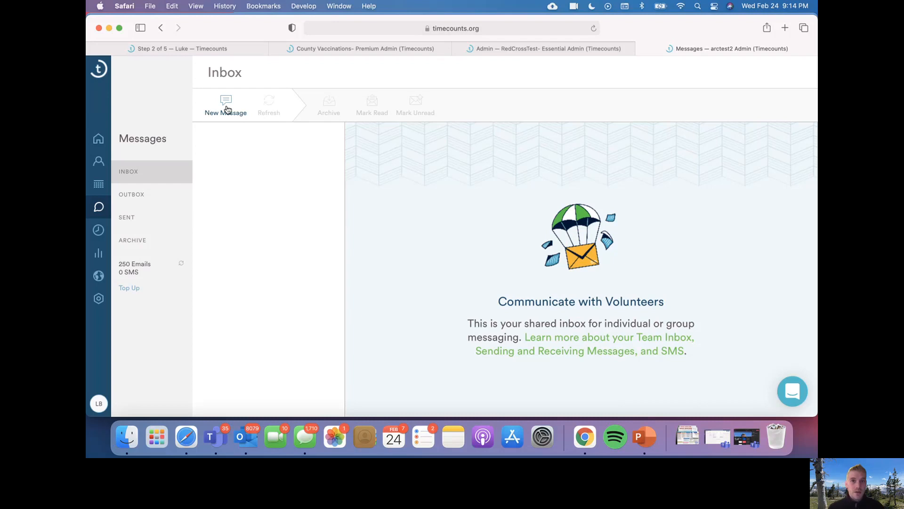
left_click(100, 231)
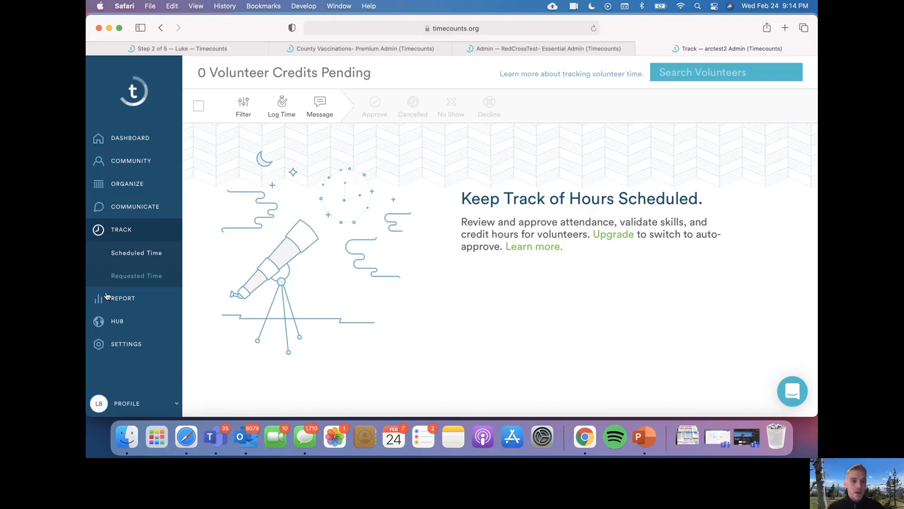
Step: Open the report section of arctest2, switch to the RedCrossTest- Essential organization, and open its reporting highlights
left_click(109, 304)
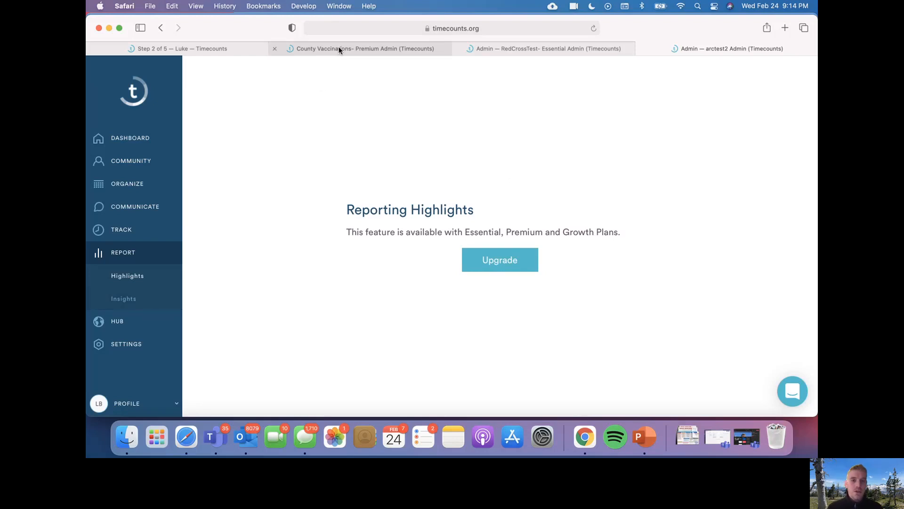
mouse_move(339, 50)
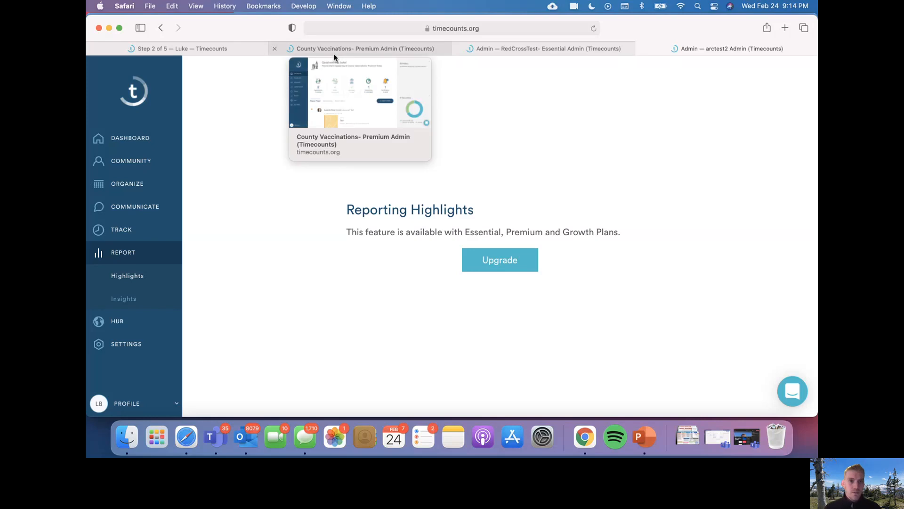
left_click(520, 49)
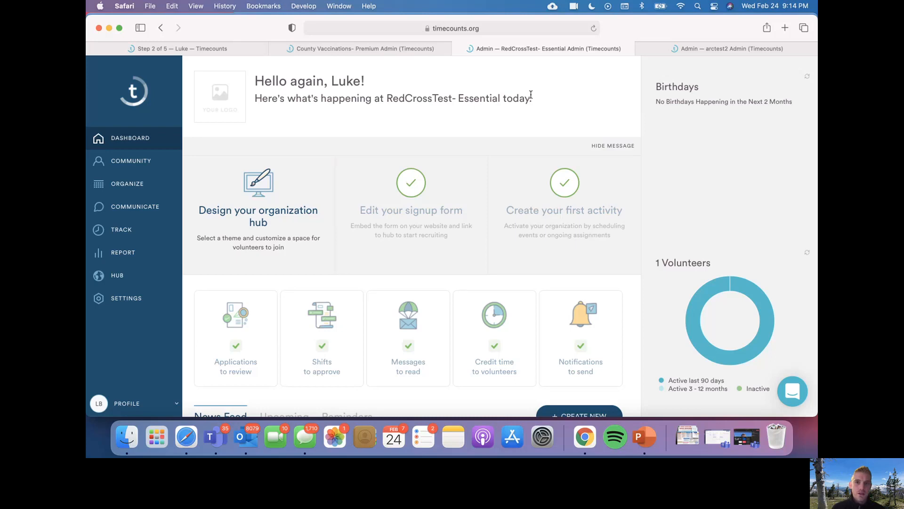
scroll(393, 194, "down", 2)
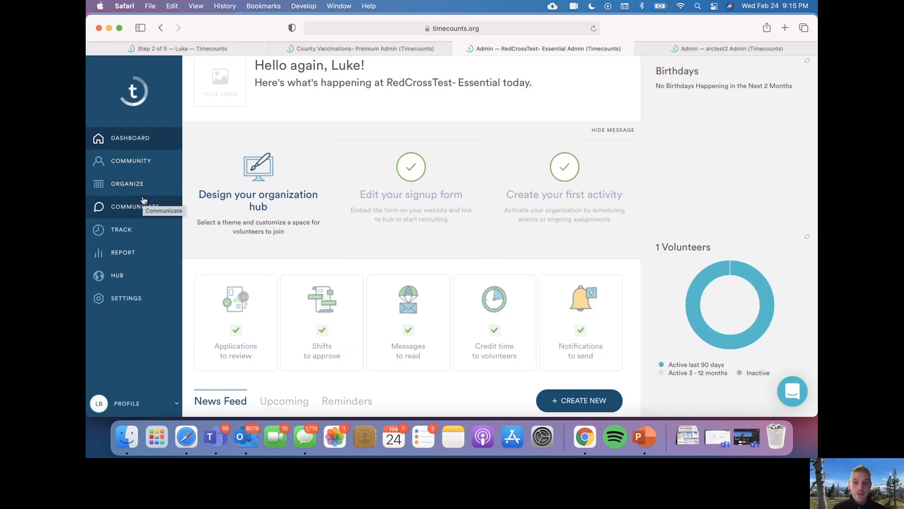
left_click(127, 263)
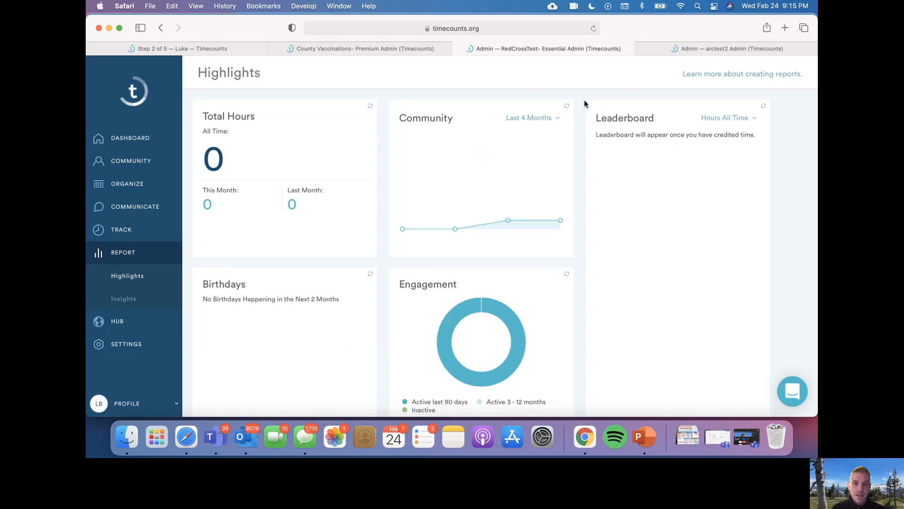
Step: Look through the help article on creating reports, including its Insights views and export instructions, and close it
left_click(691, 75)
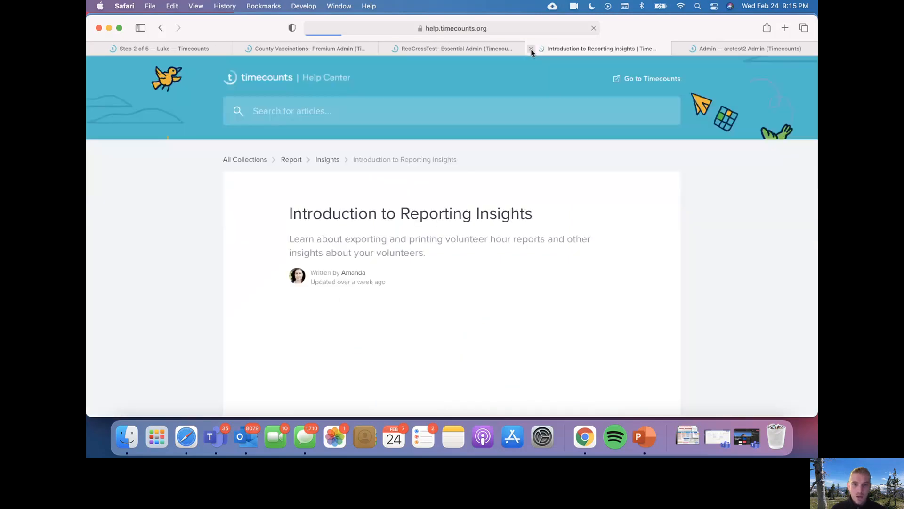
scroll(471, 142, "down", 3)
scroll(455, 174, "down", 10)
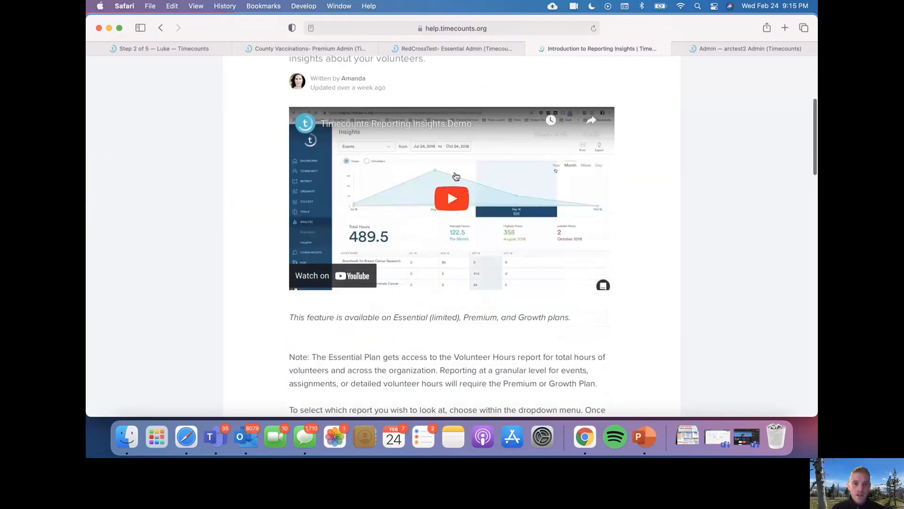
scroll(455, 173, "down", 7)
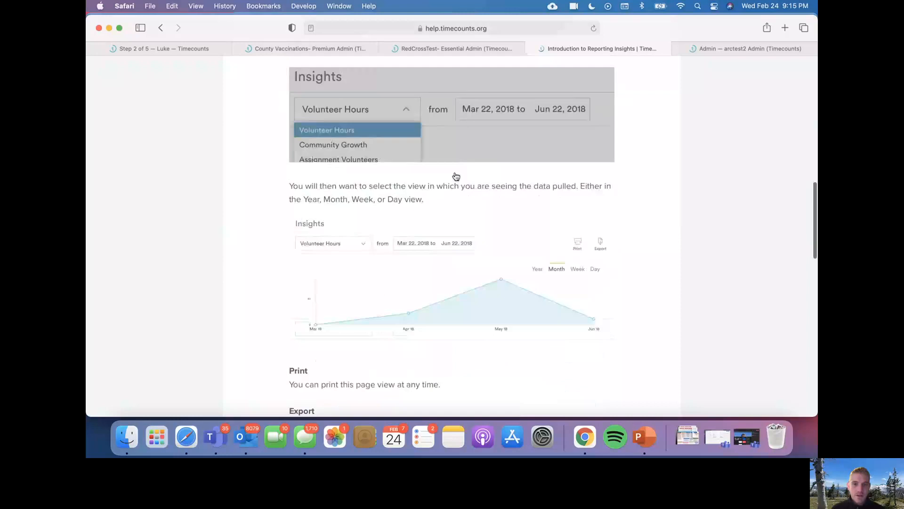
scroll(455, 172, "down", 3)
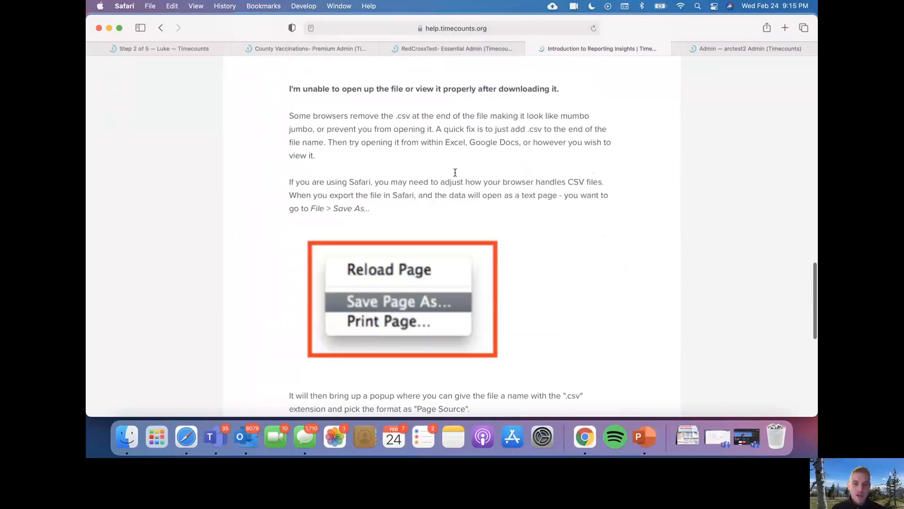
left_click(532, 49)
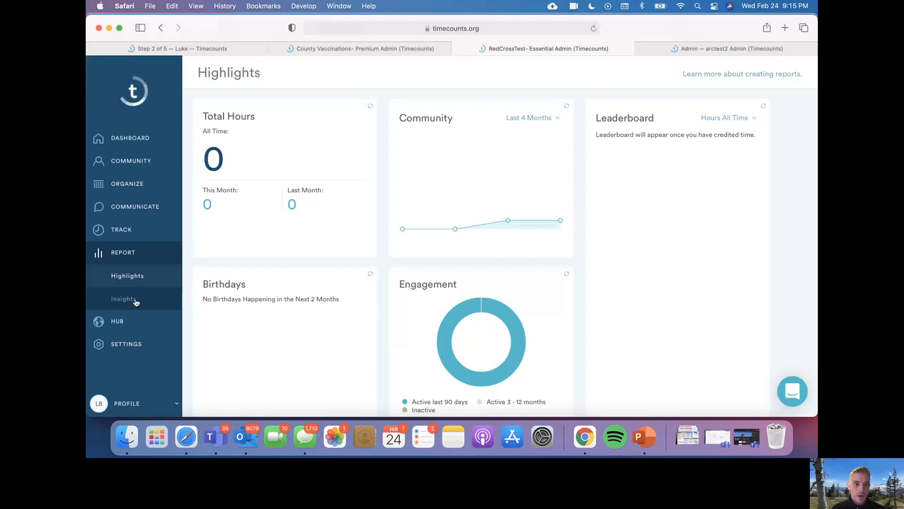
Step: Look at the Essential organization's hub editor, and open the OHSU event in the County Vaccinations- Premium organization
left_click(119, 321)
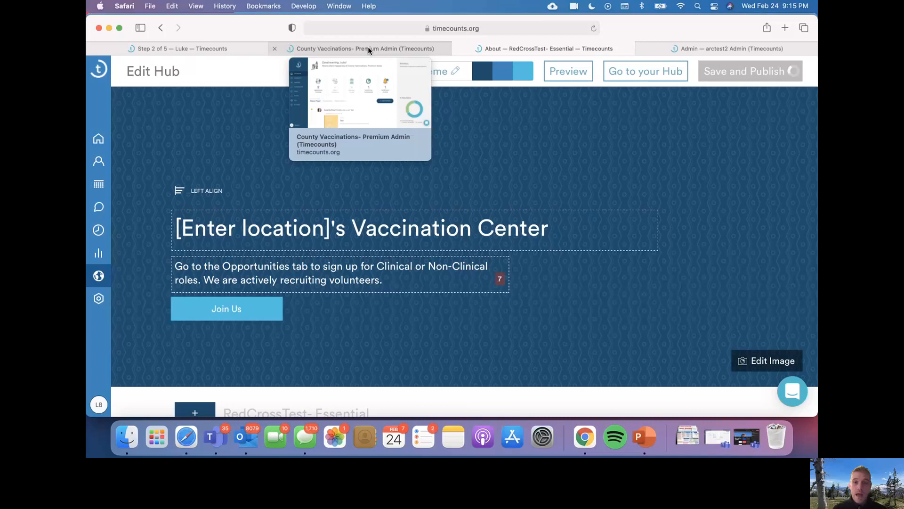
left_click(368, 48)
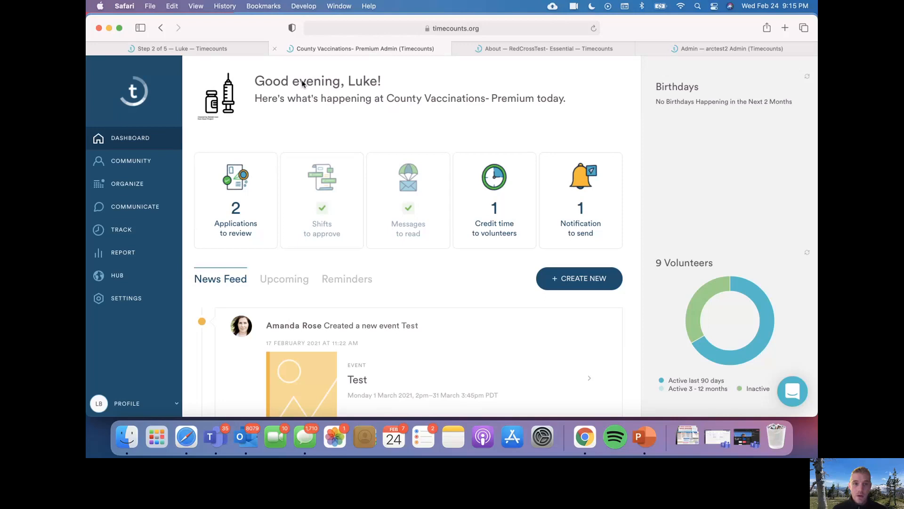
left_click(135, 186)
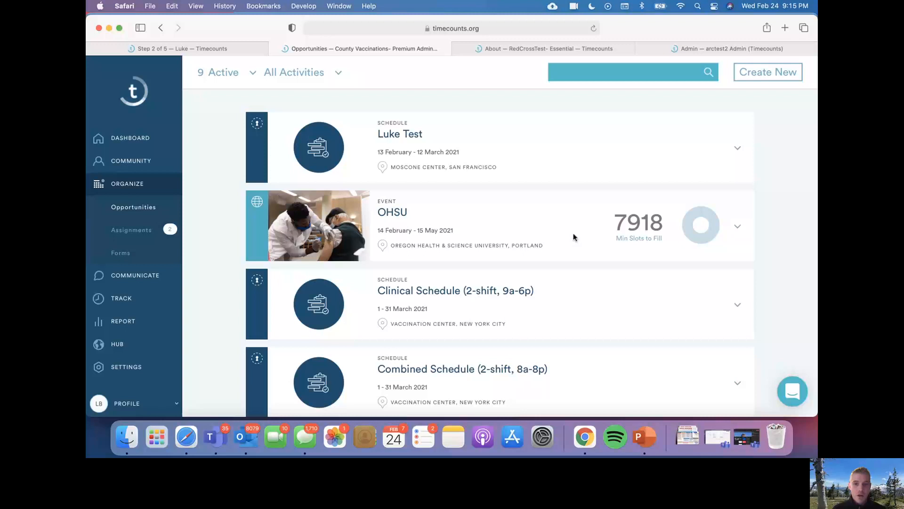
left_click(529, 224)
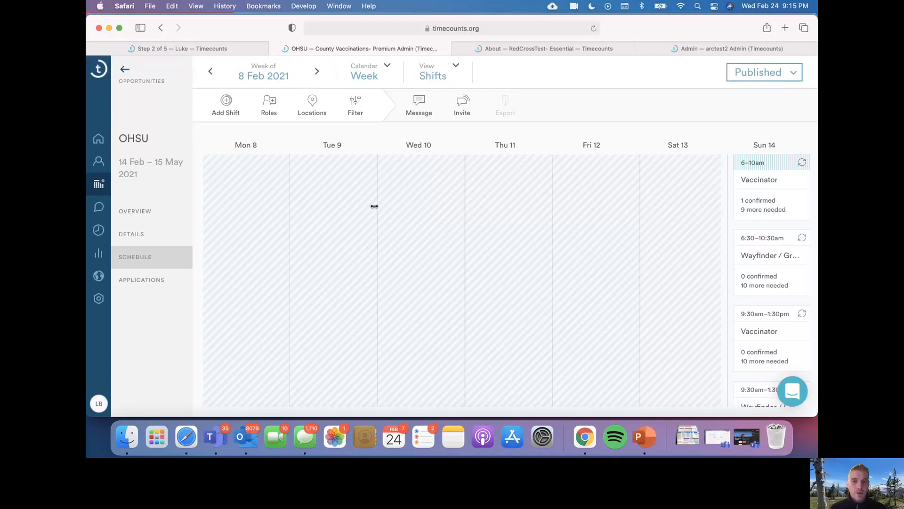
Step: Review the OHSU event's shifts in the week schedule, and switch the calendar to the Day view
scroll(774, 261, "down", 1)
scroll(784, 261, "up", 1)
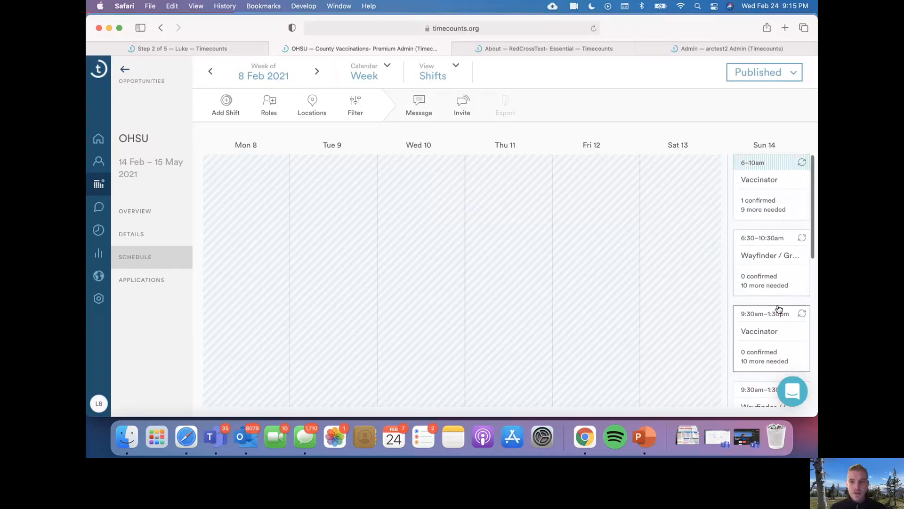
scroll(760, 267, "right", 1)
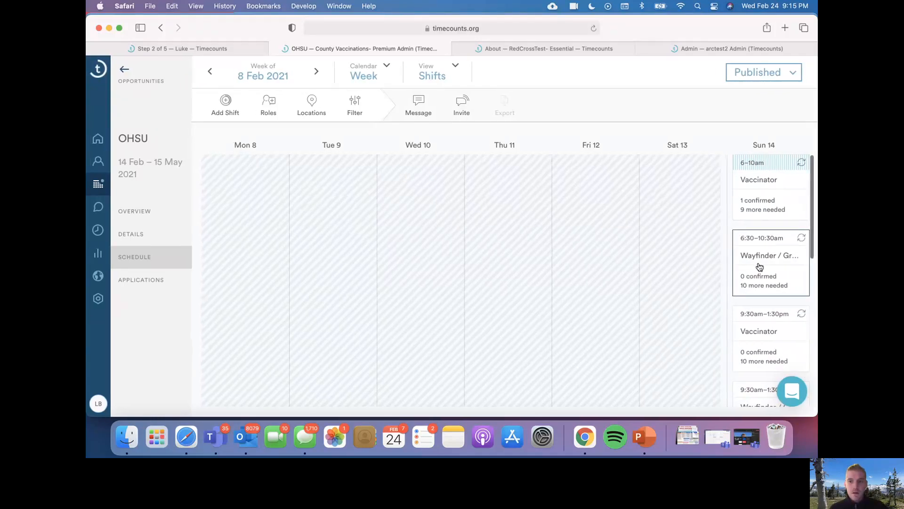
scroll(689, 275, "down", 7)
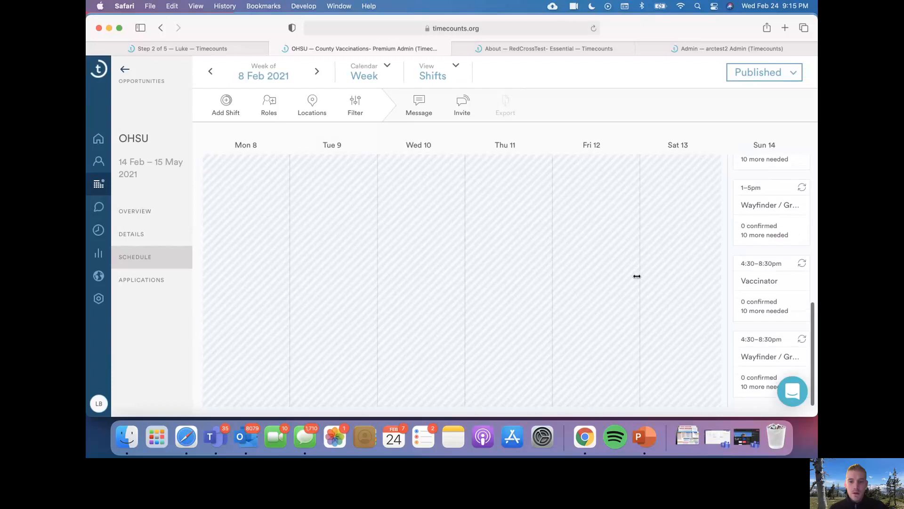
left_click(364, 76)
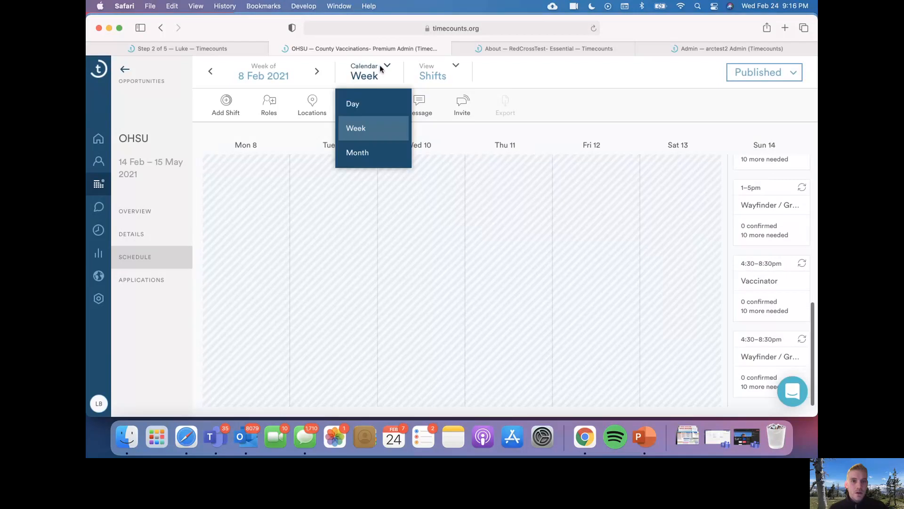
left_click(358, 102)
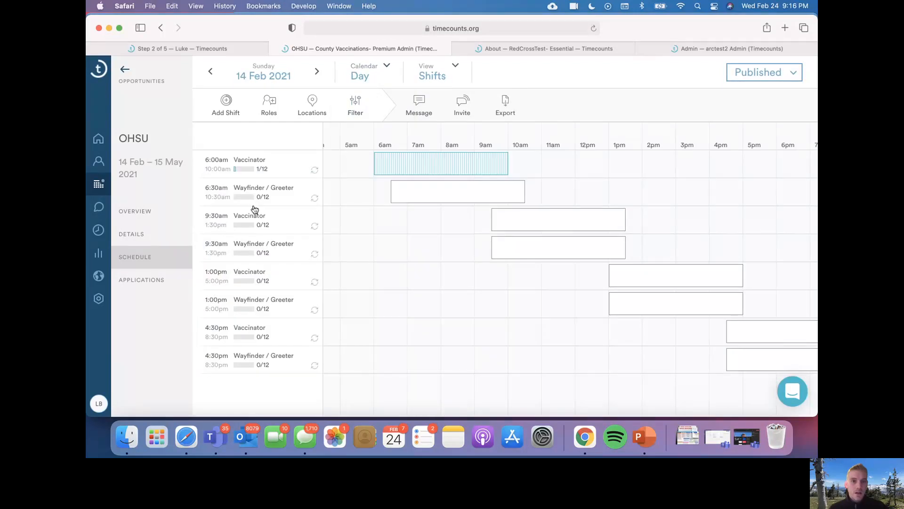
Step: Fill in a new Wayfinder / Greeter shift for the OHSU event starting 02/27/2021 at 5:00pm and lasting 4 hours
left_click(226, 101)
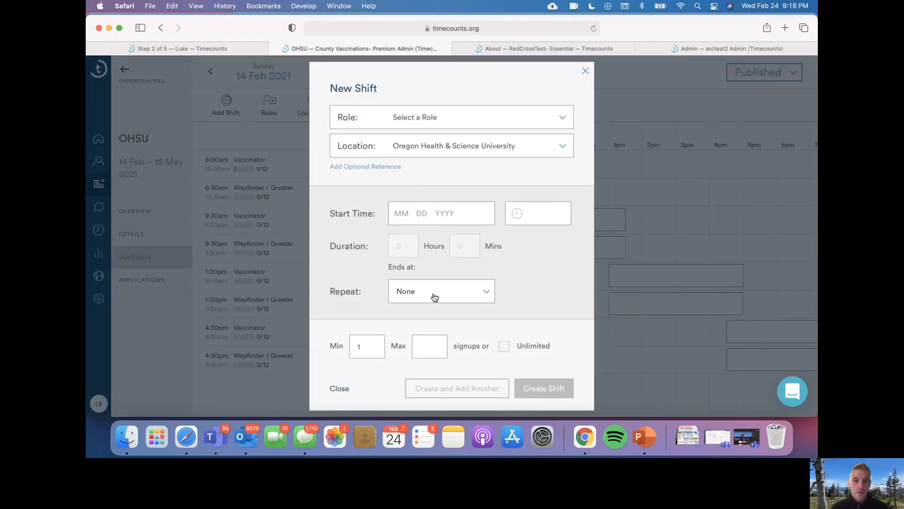
left_click(454, 117)
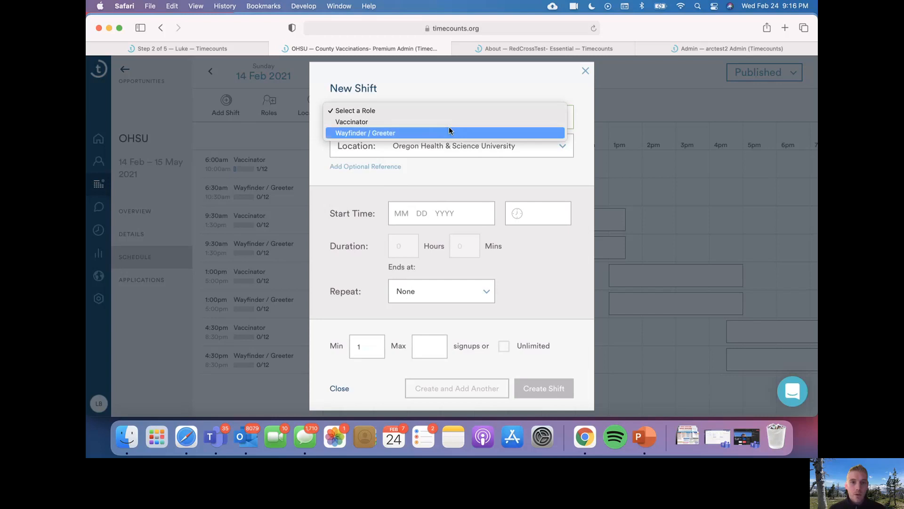
left_click(452, 140)
left_click(402, 213)
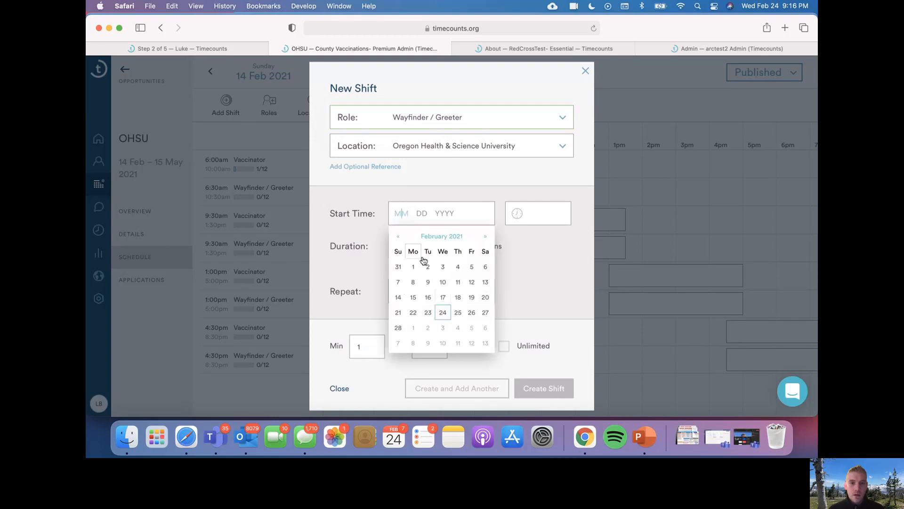
left_click(478, 313)
left_click(539, 222)
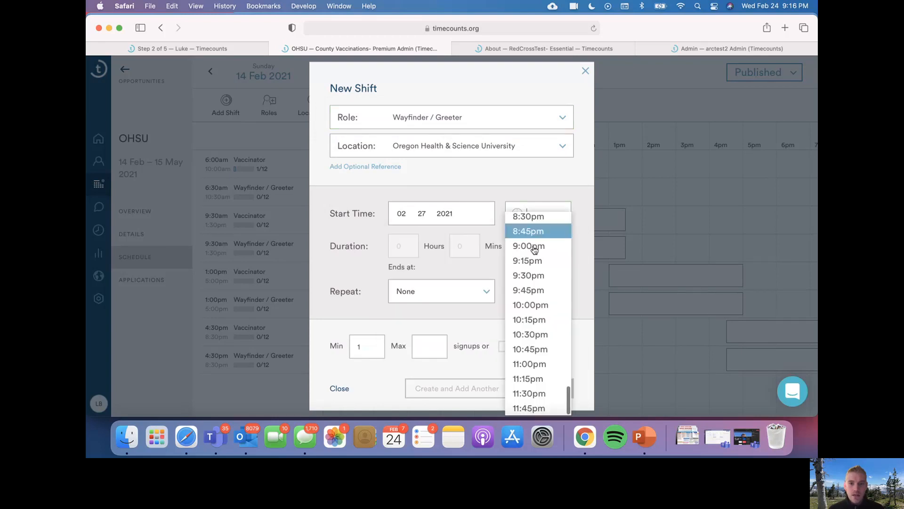
scroll(535, 301, "up", 5)
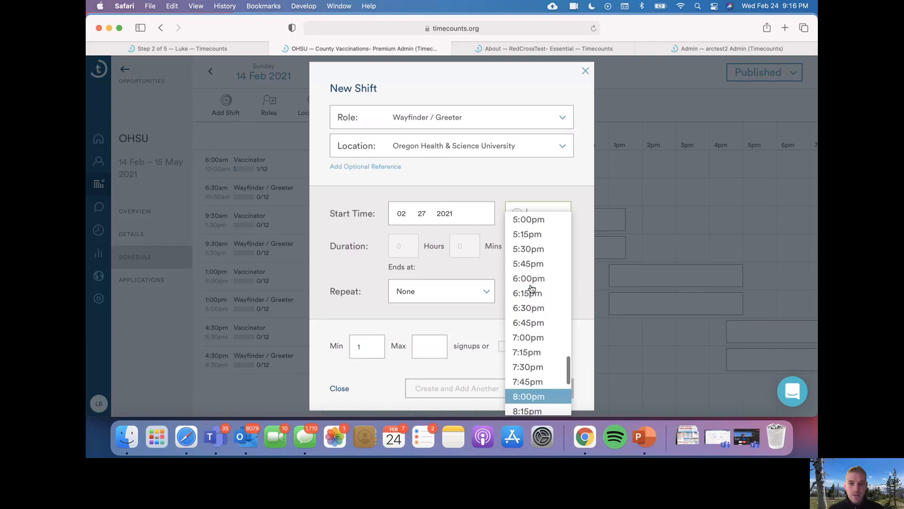
left_click(530, 218)
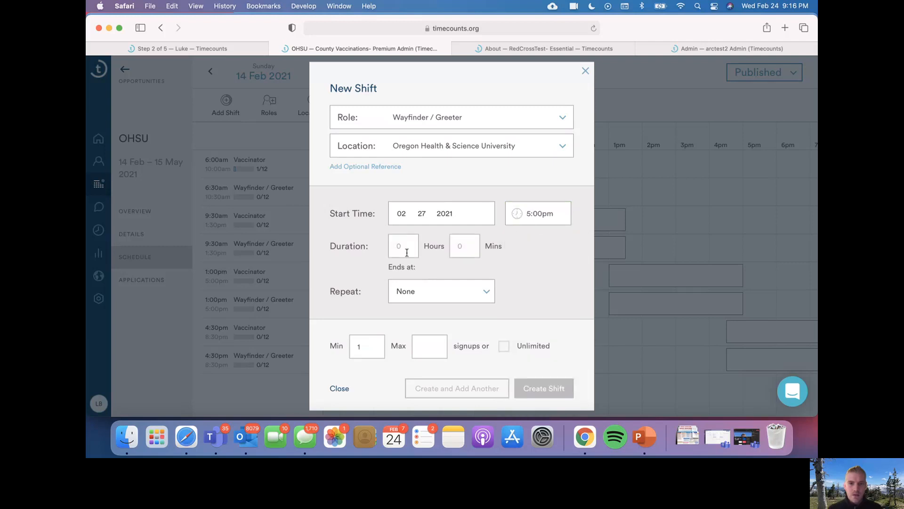
type("4")
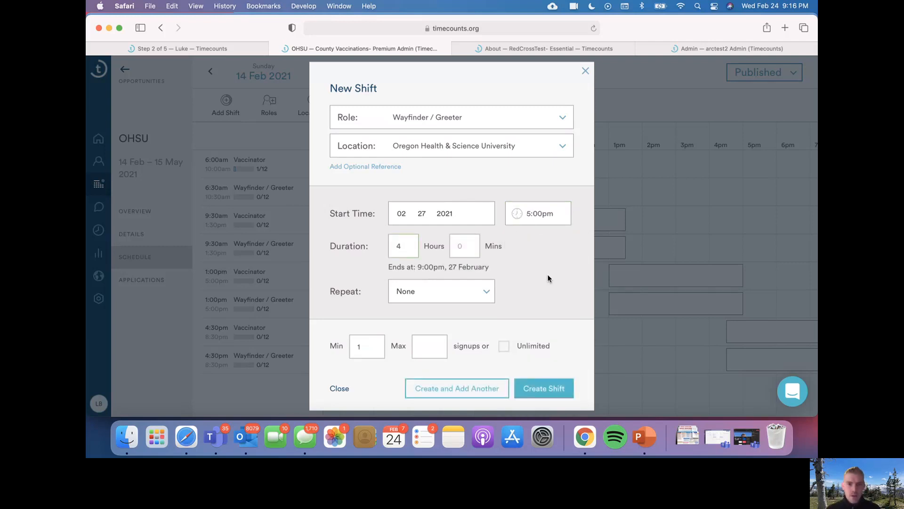
Step: Set the new shift to repeat every day with a minimum of 10 and maximum of 12 signups, and close the form without creating it
left_click(488, 291)
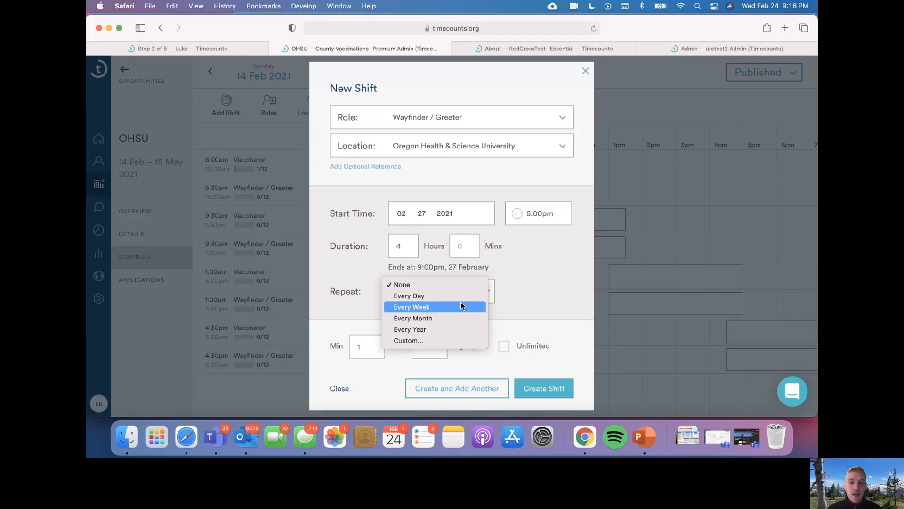
left_click(459, 296)
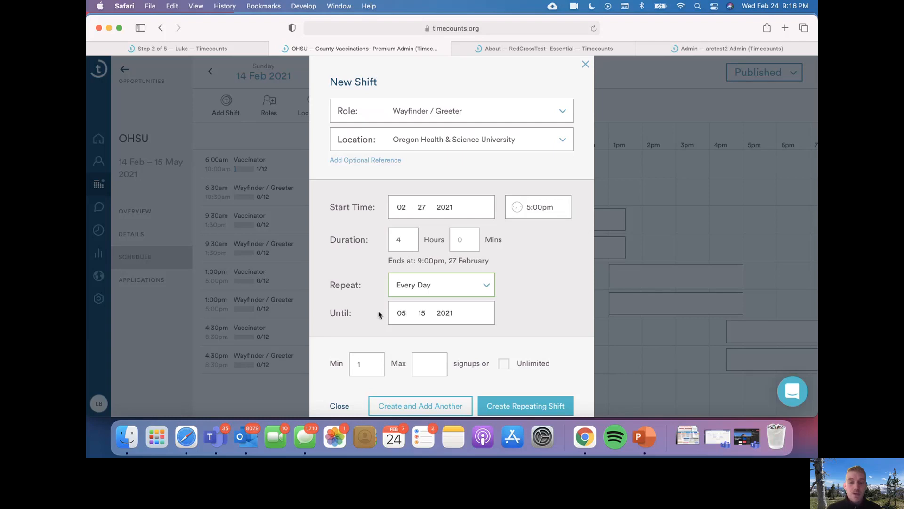
left_click(366, 366)
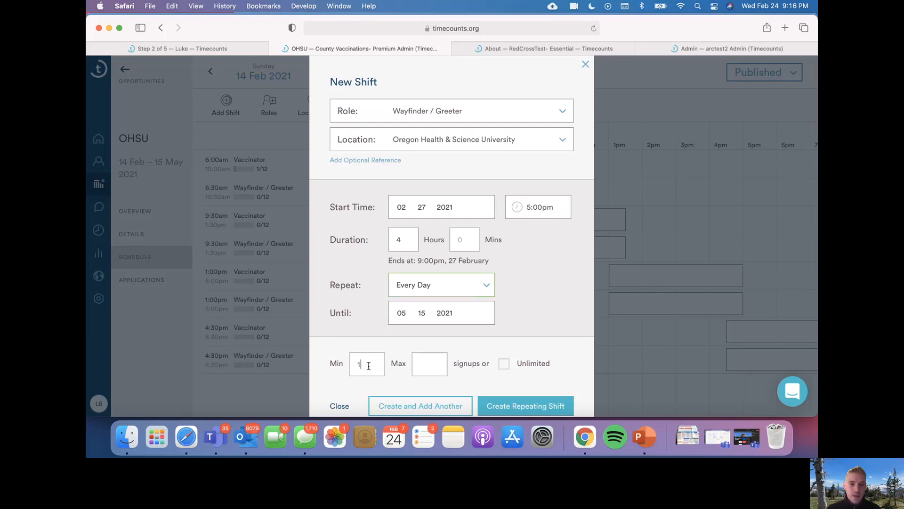
scroll(368, 366, "down", 2)
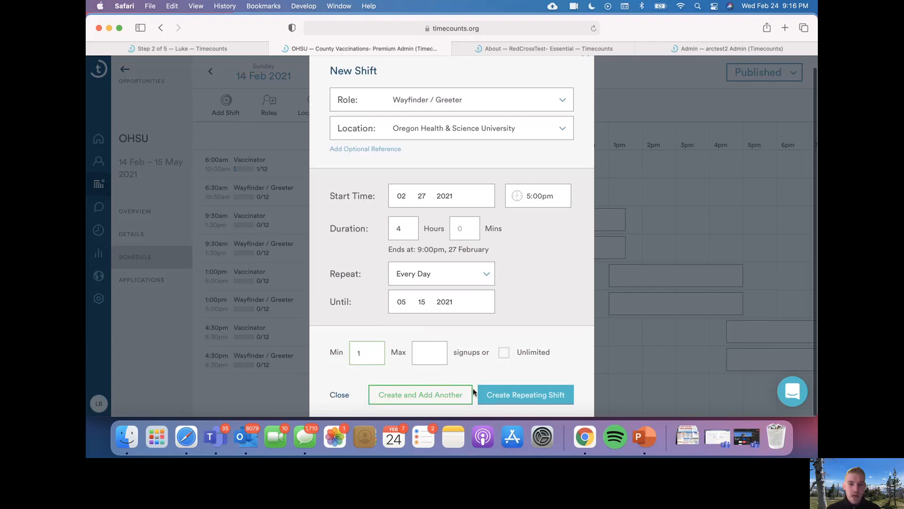
scroll(518, 337, "up", 2)
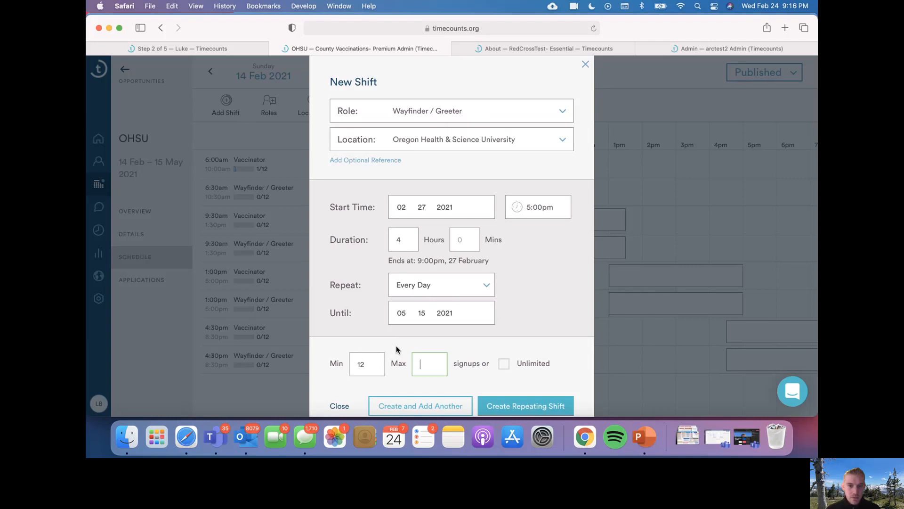
key("Tab")
type("12")
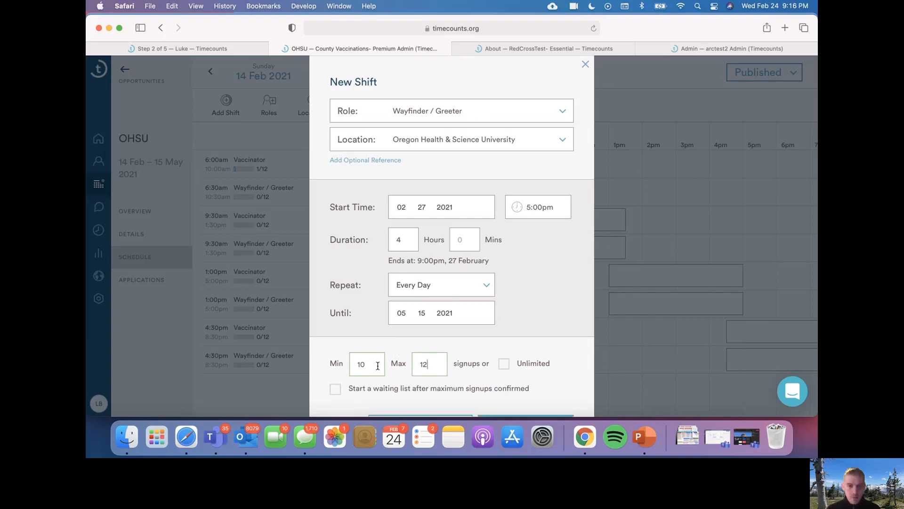
scroll(378, 366, "down", 1)
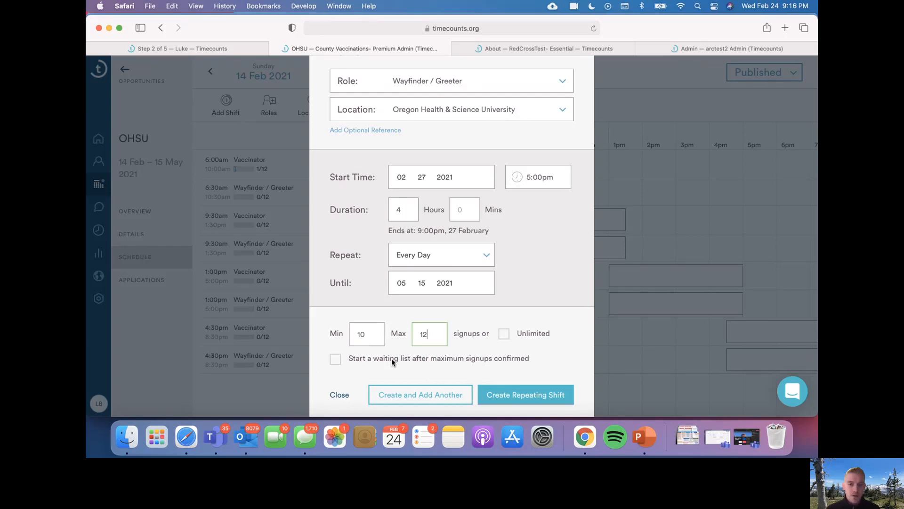
scroll(482, 285, "up", 1)
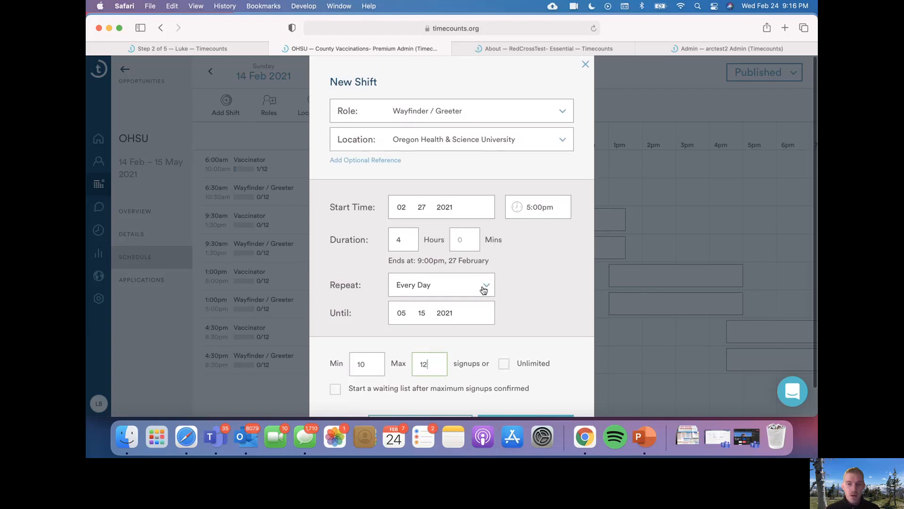
left_click(585, 64)
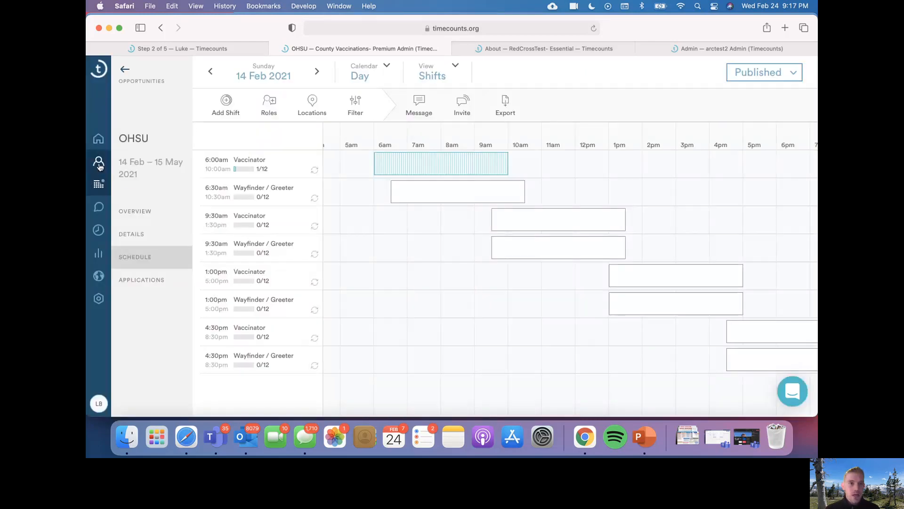
Step: Leave the OHSU event for the My Organizations list, and back out of the unfinished new organization setup
left_click(99, 139)
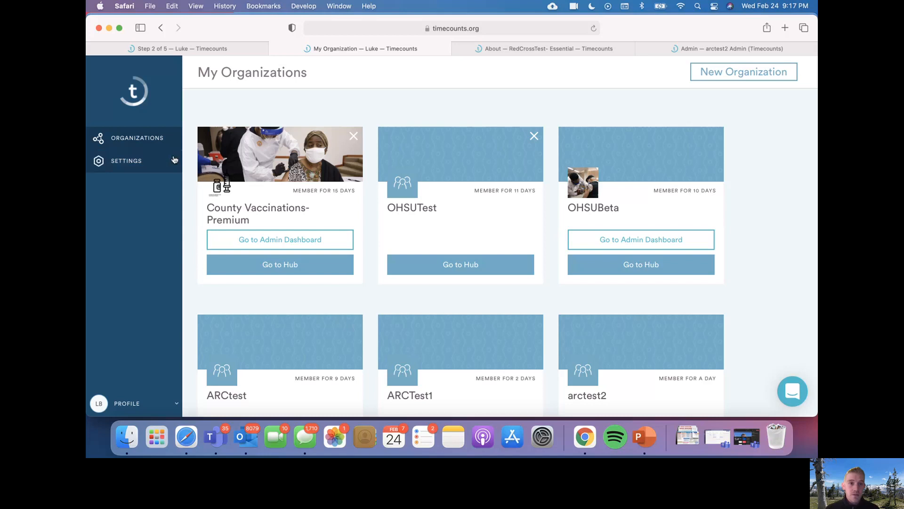
left_click(230, 47)
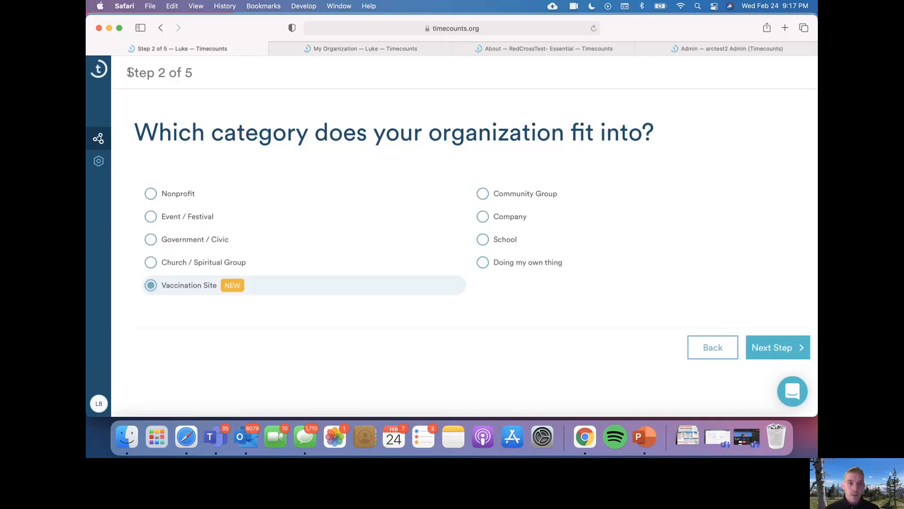
left_click(160, 28)
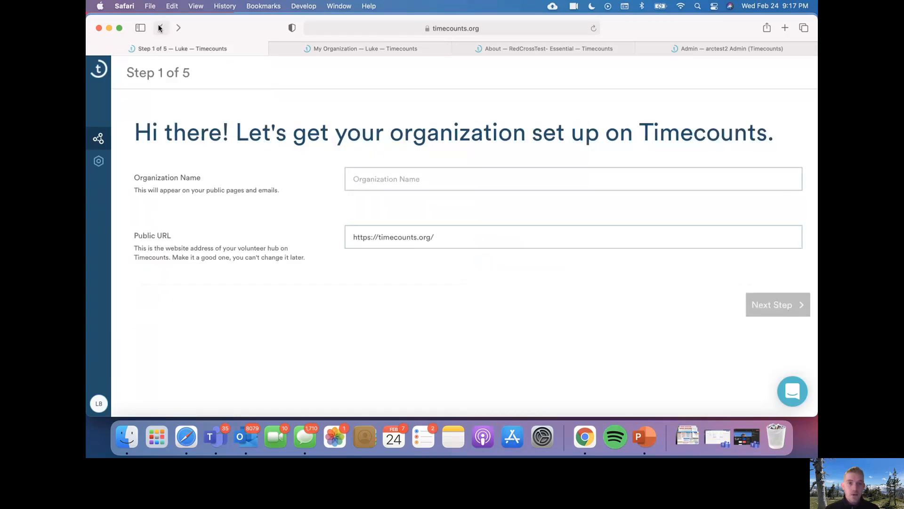
left_click(159, 29)
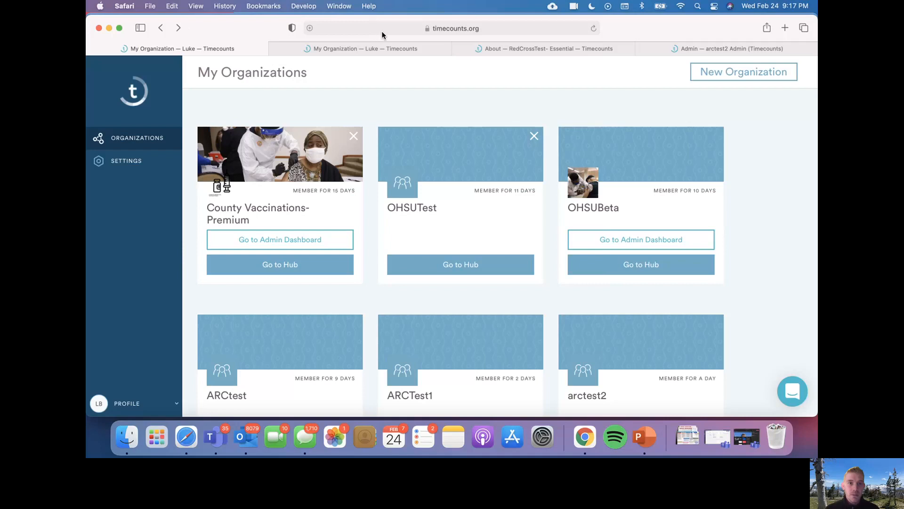
Step: Go to the timecounts.org home page and compare the Free, Essential, Premium and Growth plans on the pricing page
left_click(383, 30)
left_click(410, 28)
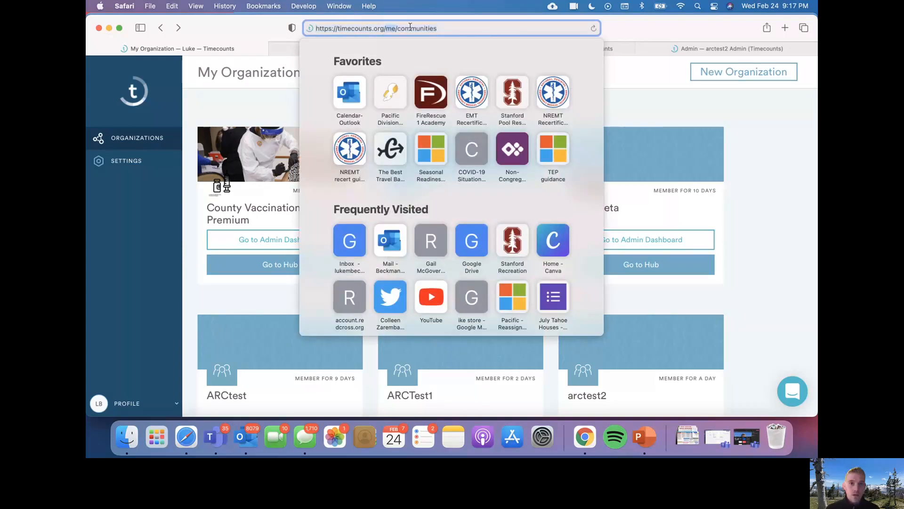
left_click_drag(410, 27, 487, 28)
key("BackSpace")
key("Return")
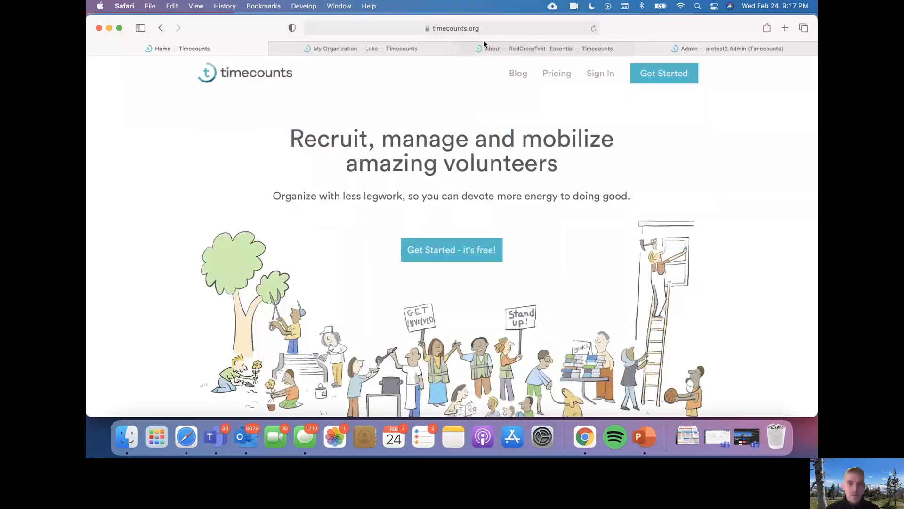
left_click(556, 74)
scroll(445, 137, "down", 5)
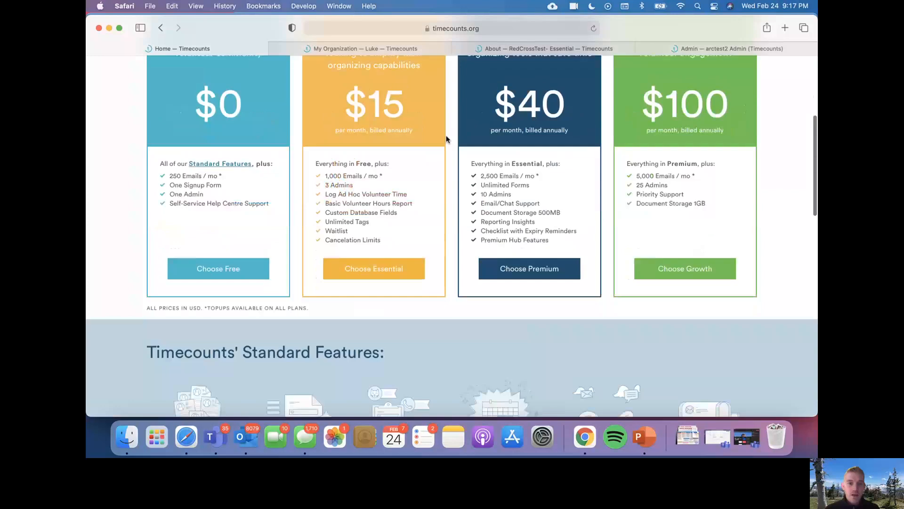
scroll(446, 139, "up", 2)
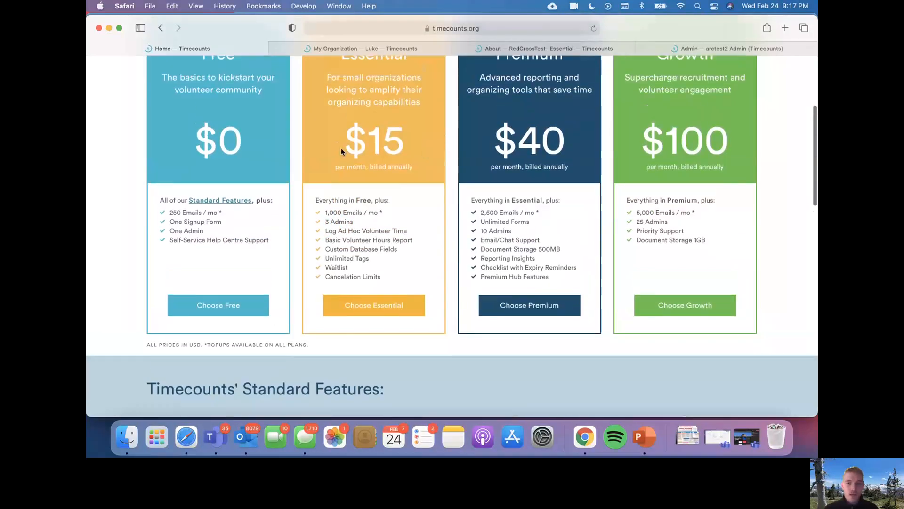
scroll(424, 150, "up", 8)
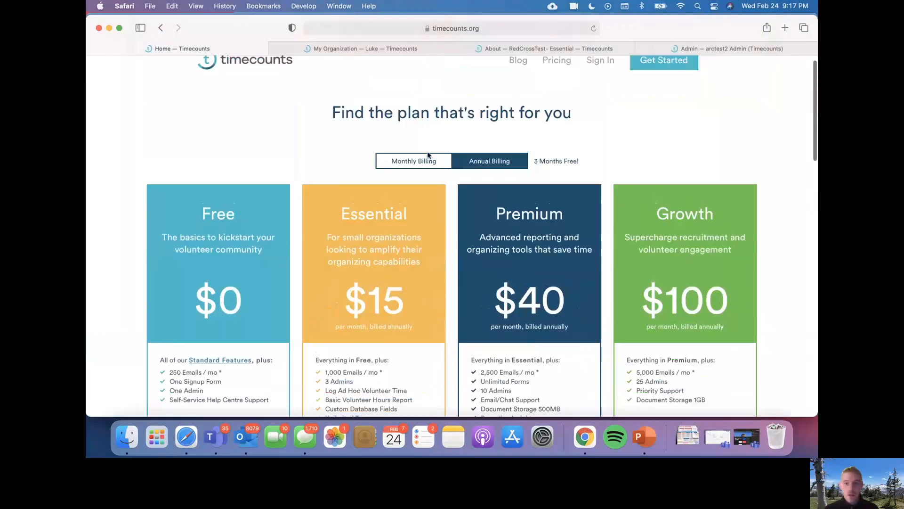
Step: Open the County Vaccinations- Premium admin dashboard and look through its task summary and news feed
left_click(391, 48)
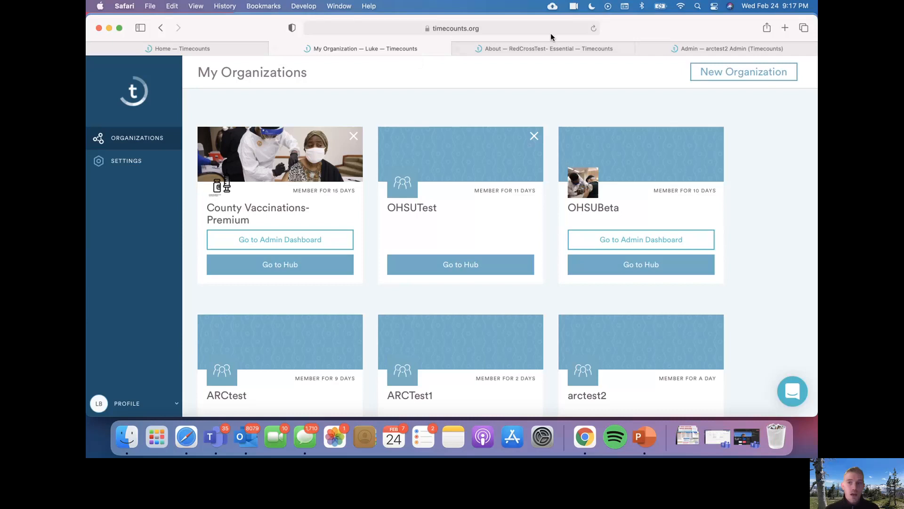
left_click(292, 238)
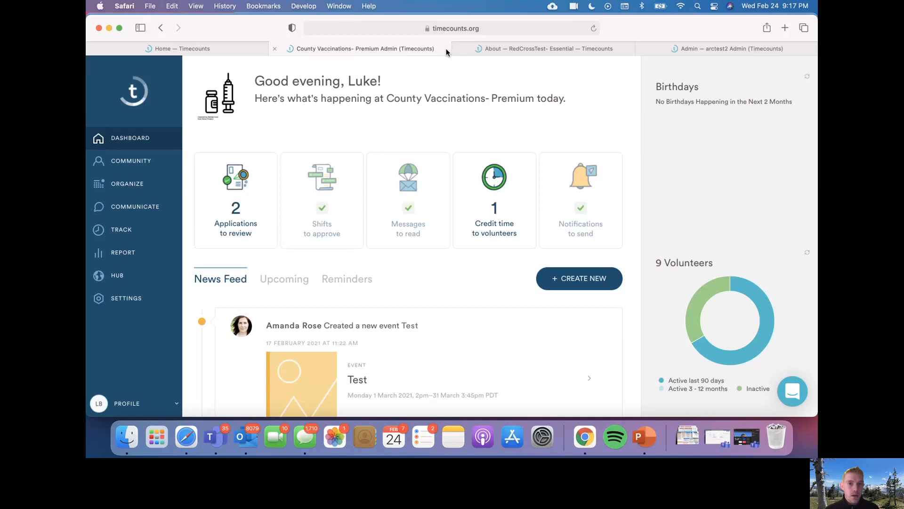
scroll(434, 68, "down", 2)
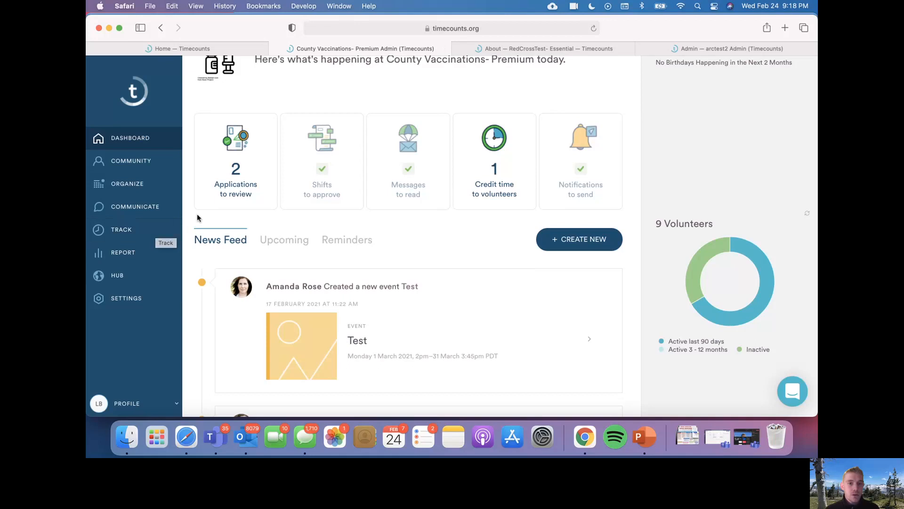
scroll(218, 218, "down", 6)
scroll(218, 220, "up", 8)
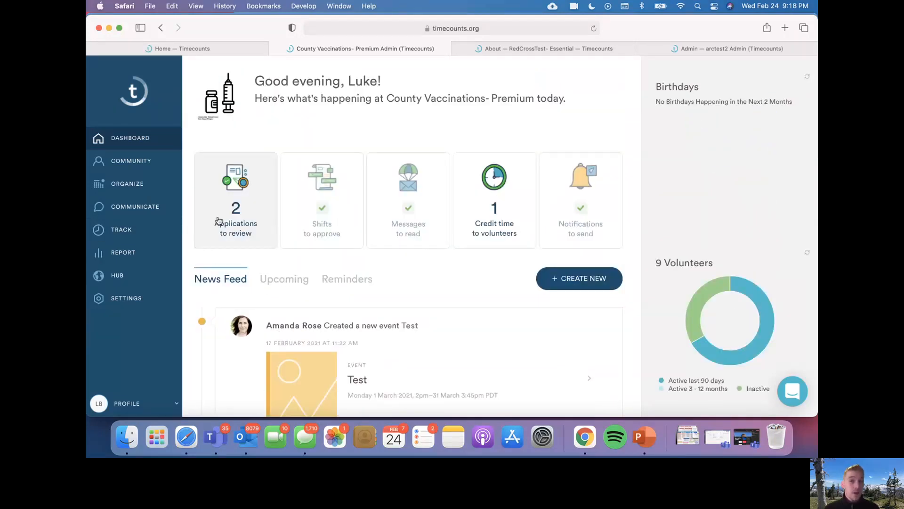
Step: Review the Premium organization's community directory, active opportunities, message inbox and scheduled volunteer time
left_click(148, 165)
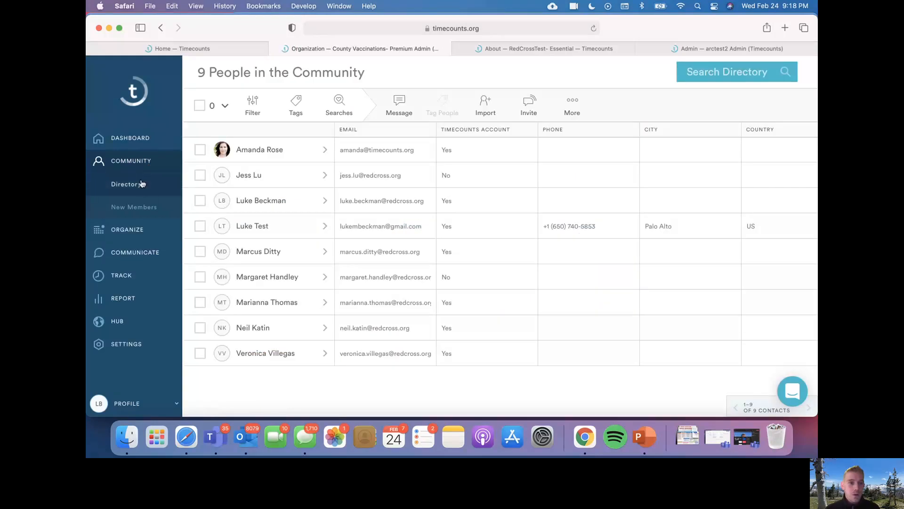
left_click(139, 234)
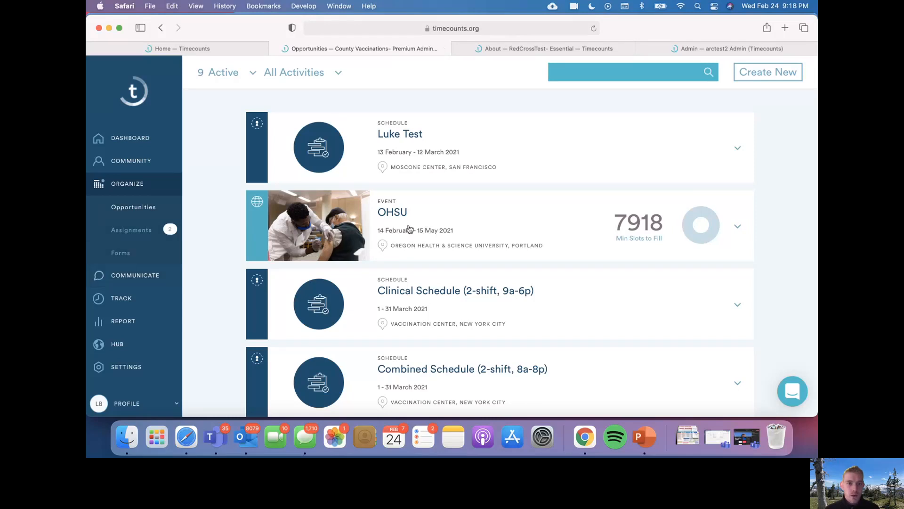
scroll(379, 188, "down", 10)
scroll(379, 188, "up", 10)
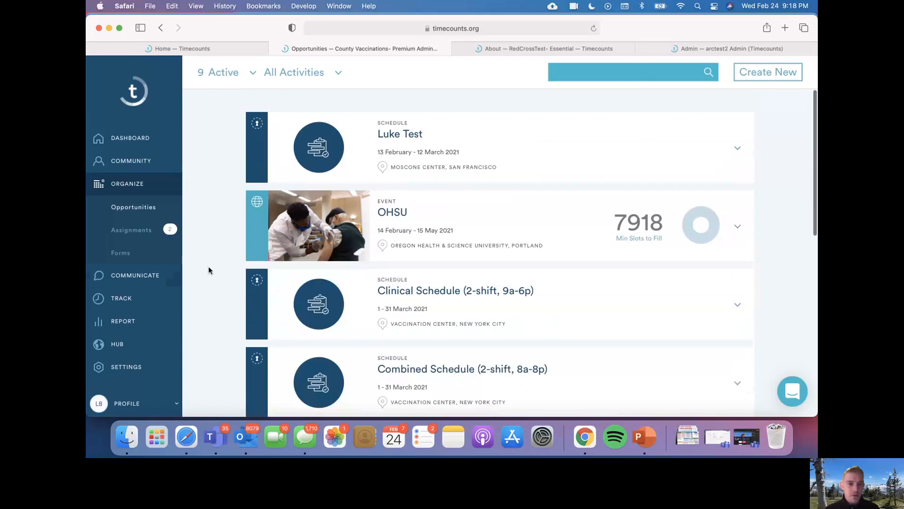
left_click(140, 283)
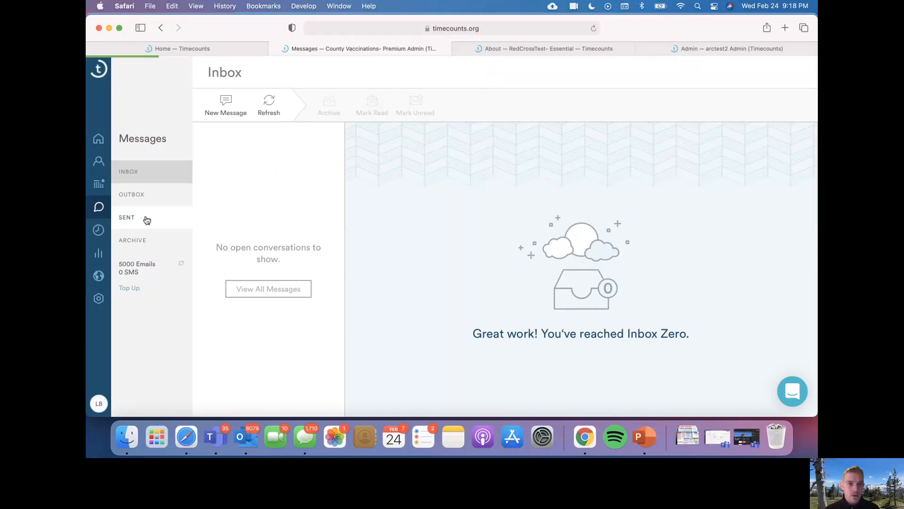
left_click(109, 245)
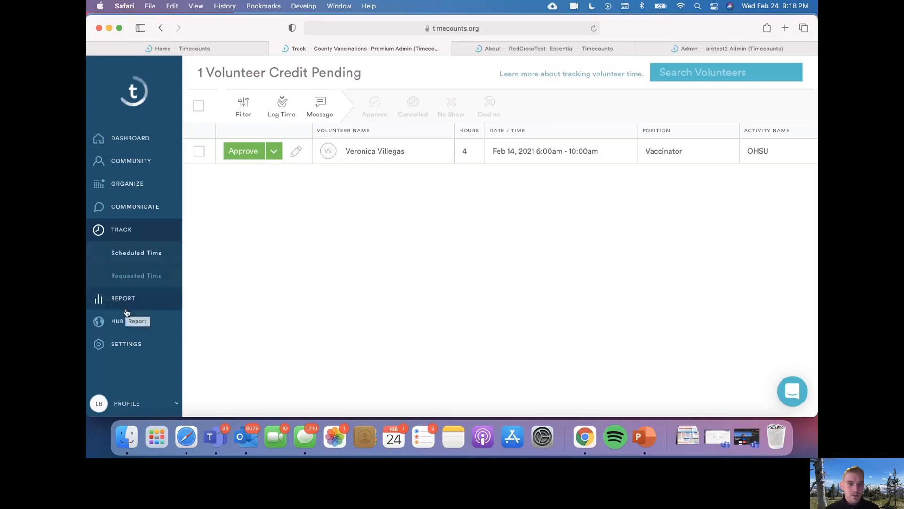
Step: Examine the County Vaccinations- Premium settings for document resources and the volunteer checklist
left_click(127, 344)
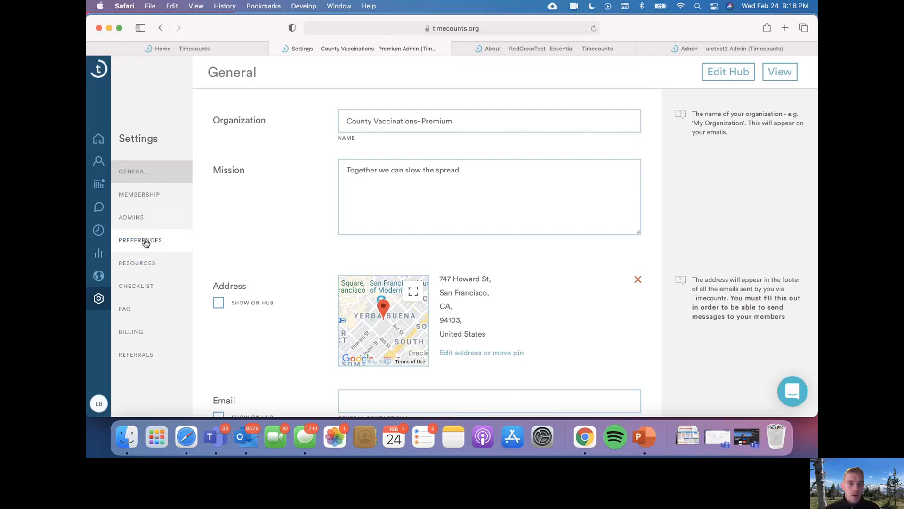
left_click(141, 262)
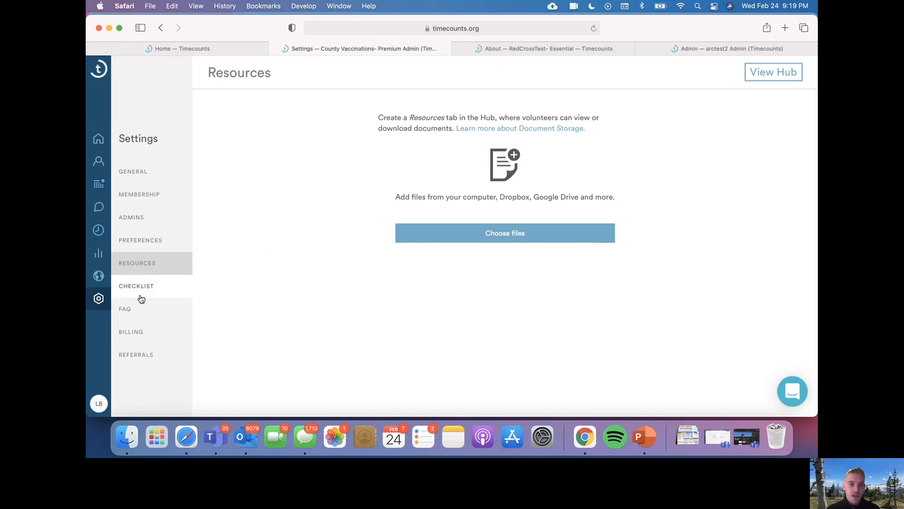
left_click(139, 298)
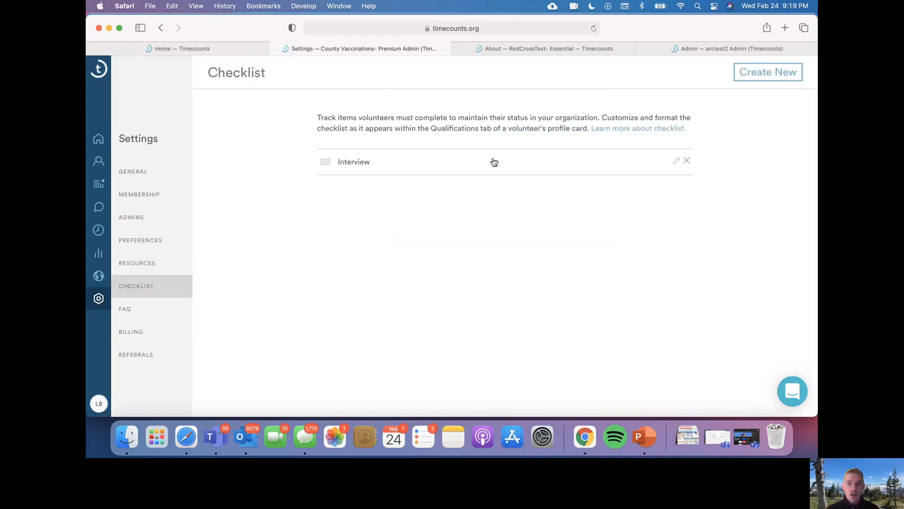
left_click(717, 110)
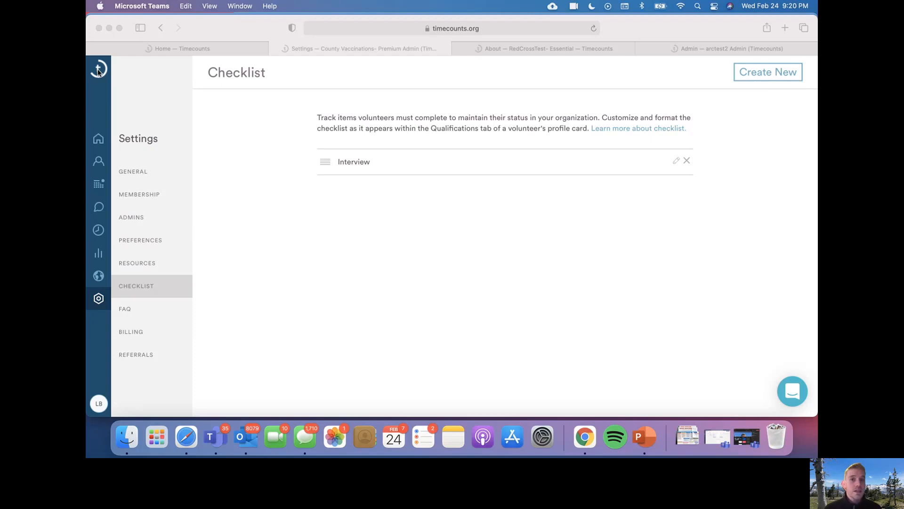
Step: Go from the County Vaccinations- Premium hub editor to its live hub and view the assignments under its opportunities
left_click(101, 280)
left_click(100, 280)
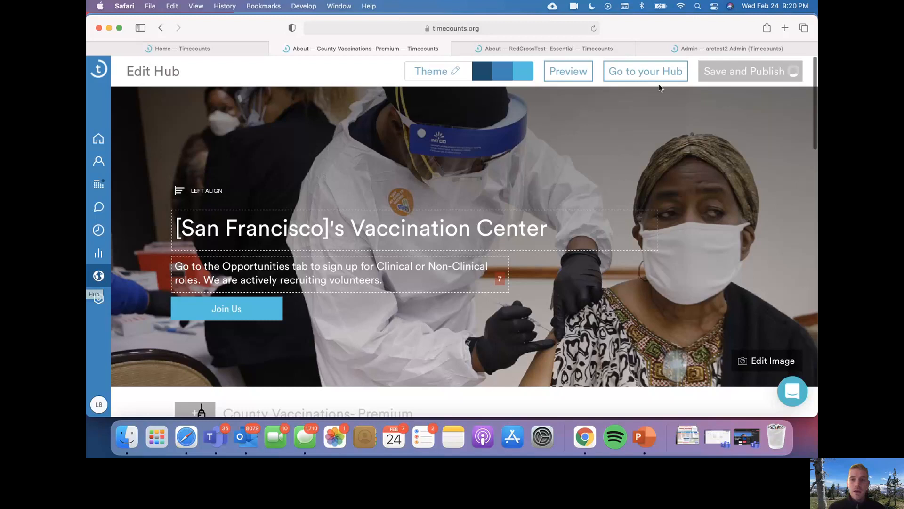
left_click(661, 73)
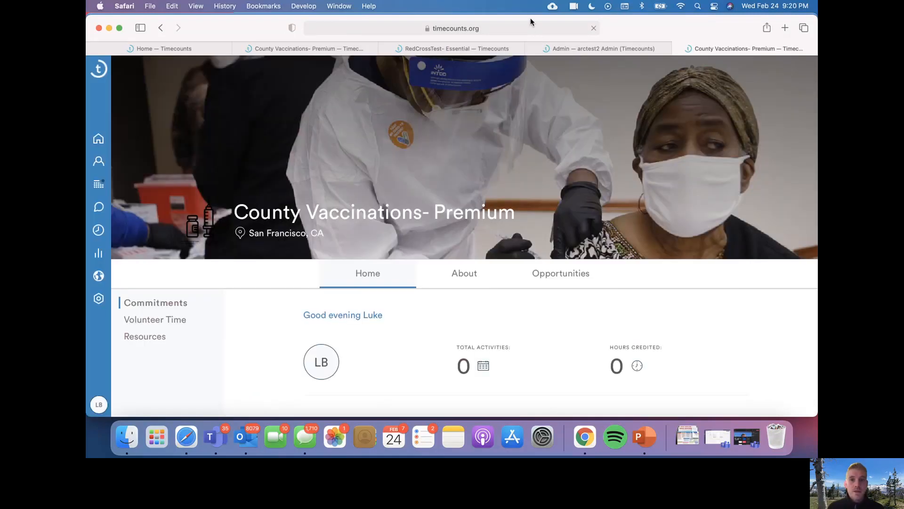
left_click(528, 31)
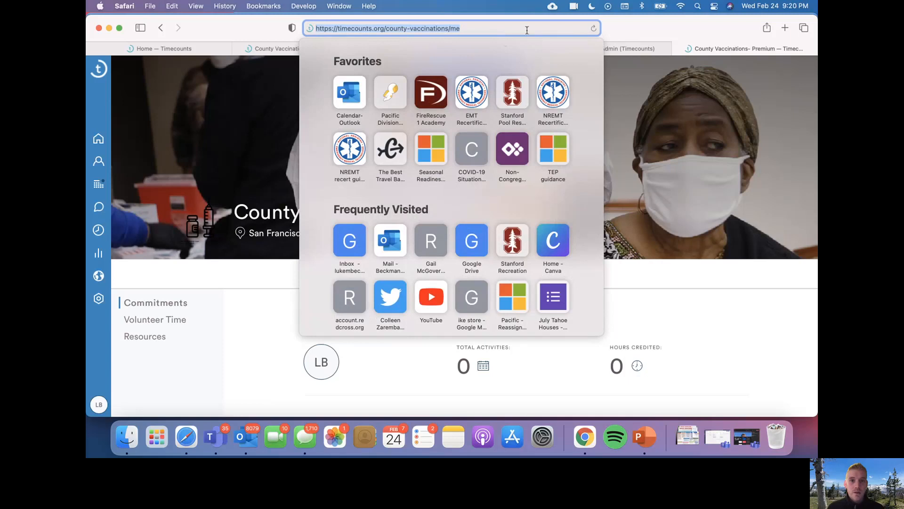
left_click(527, 30)
scroll(706, 160, "down", 6)
left_click(637, 29)
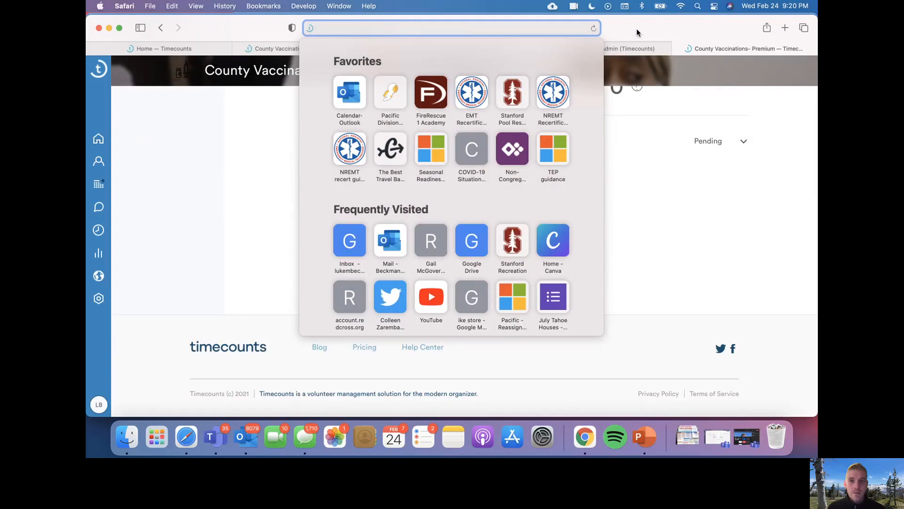
scroll(509, 165, "up", 5)
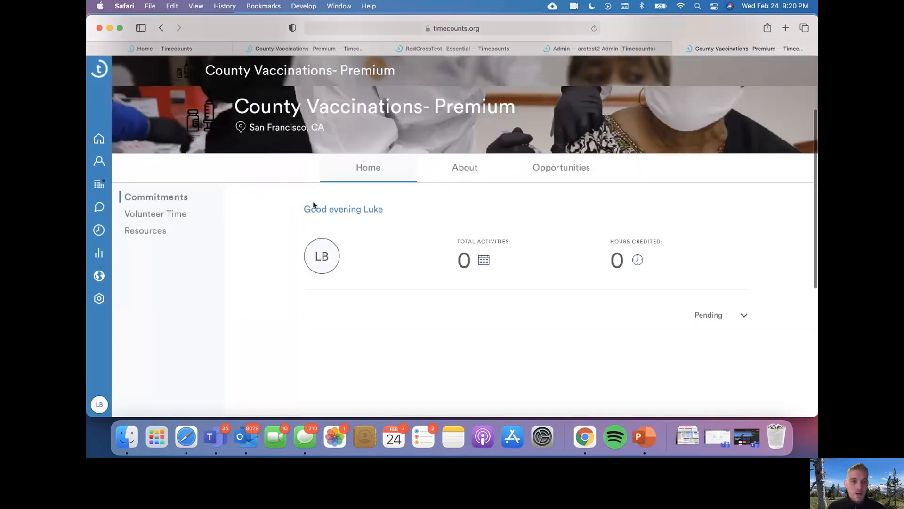
left_click(565, 168)
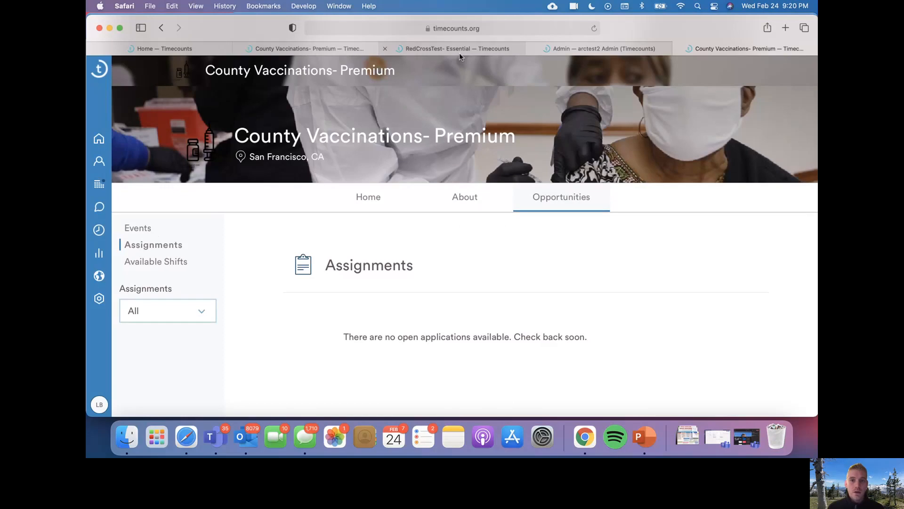
Step: Look at the arctest2 organization's hub editor and its hub's events under opportunities
left_click(595, 51)
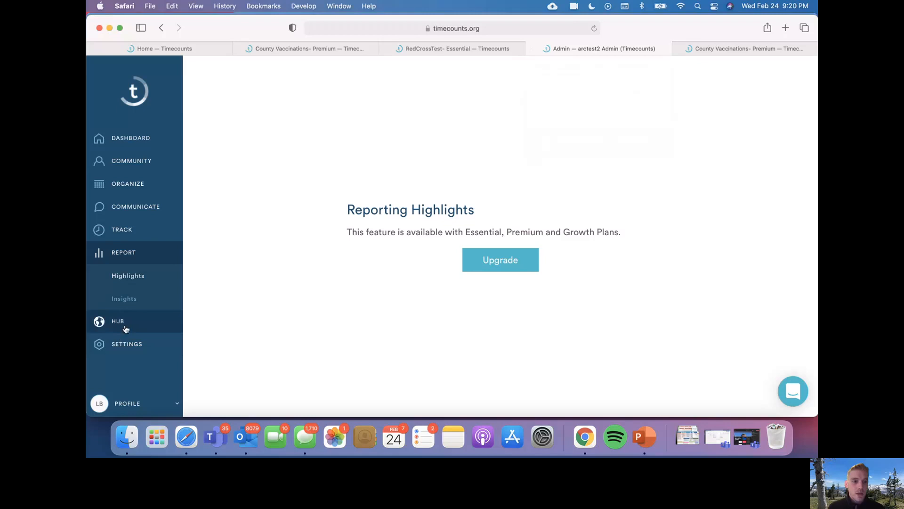
left_click(125, 325)
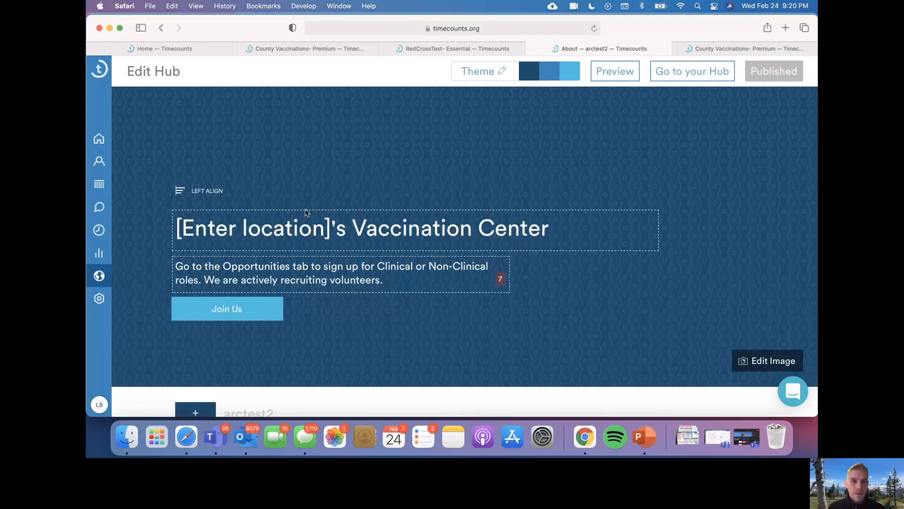
scroll(305, 212, "down", 5)
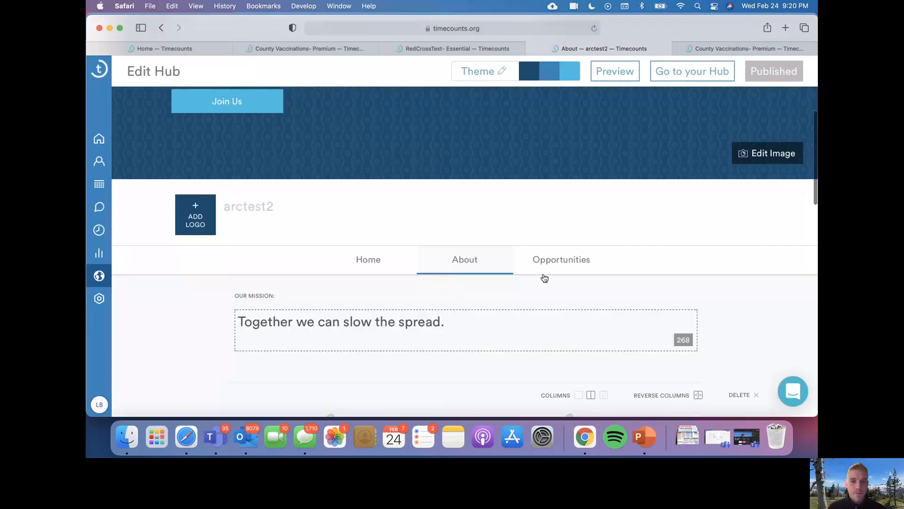
left_click(550, 258)
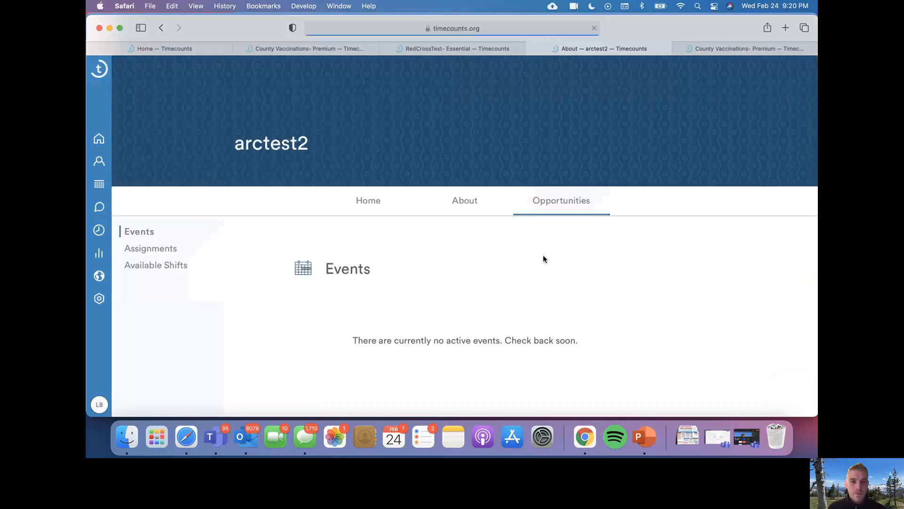
scroll(543, 257, "down", 2)
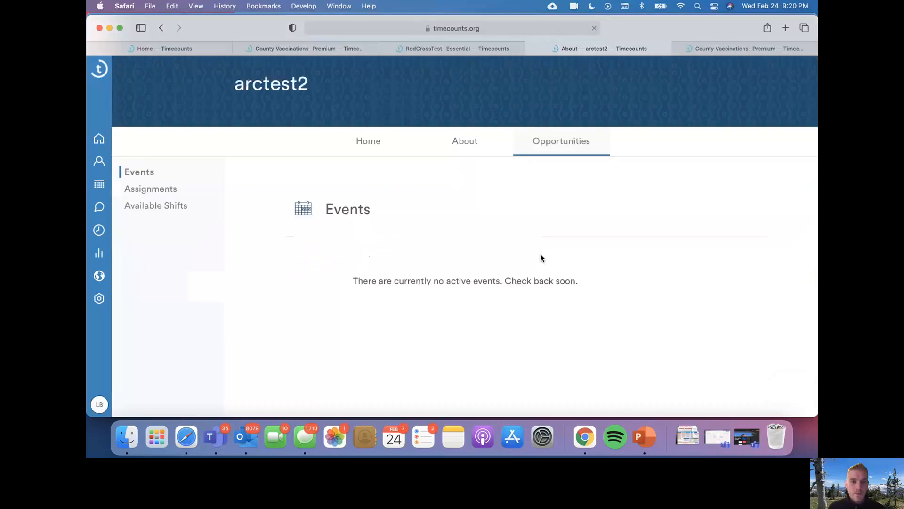
Step: Look over the County Vaccinations- Premium hub editor and the events listed under opportunities on its live hub
left_click(349, 48)
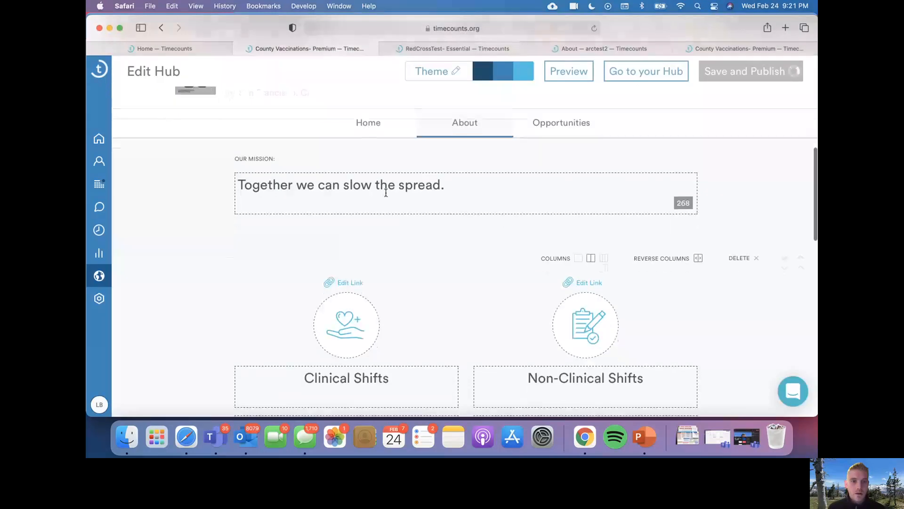
scroll(386, 192, "down", 2)
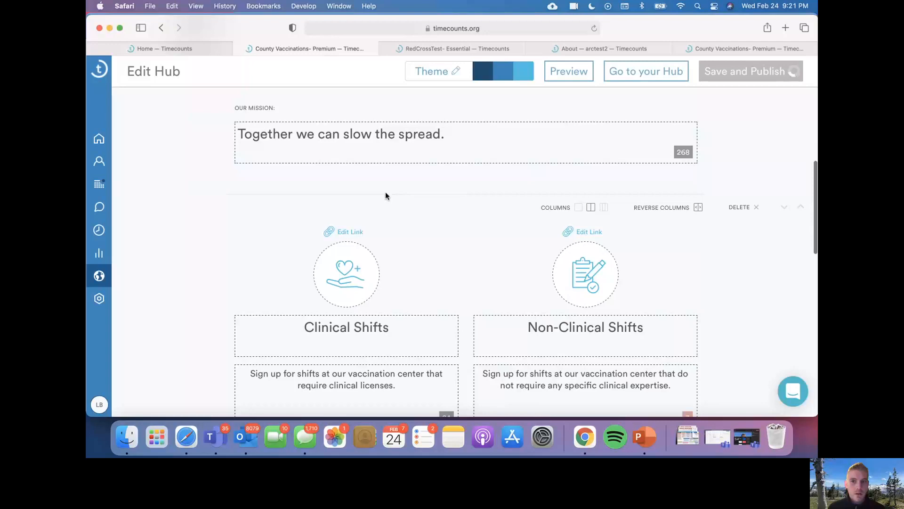
left_click(706, 47)
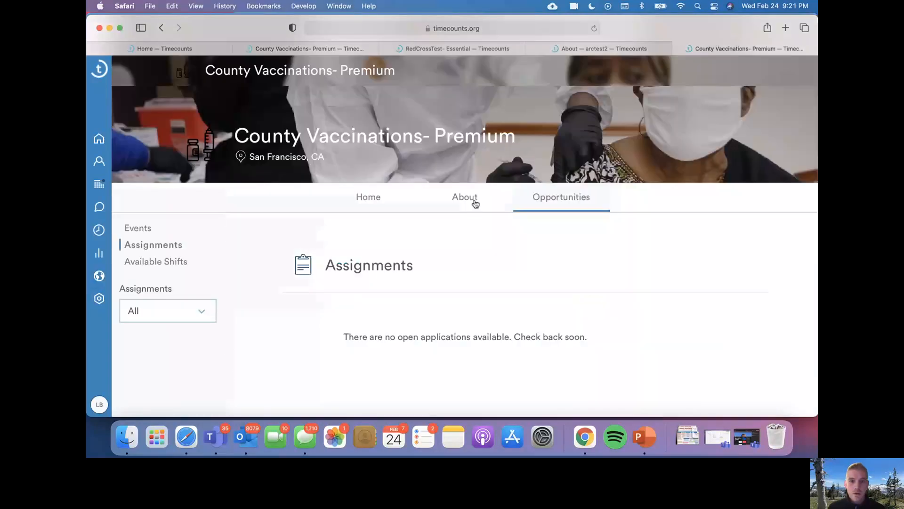
left_click(138, 228)
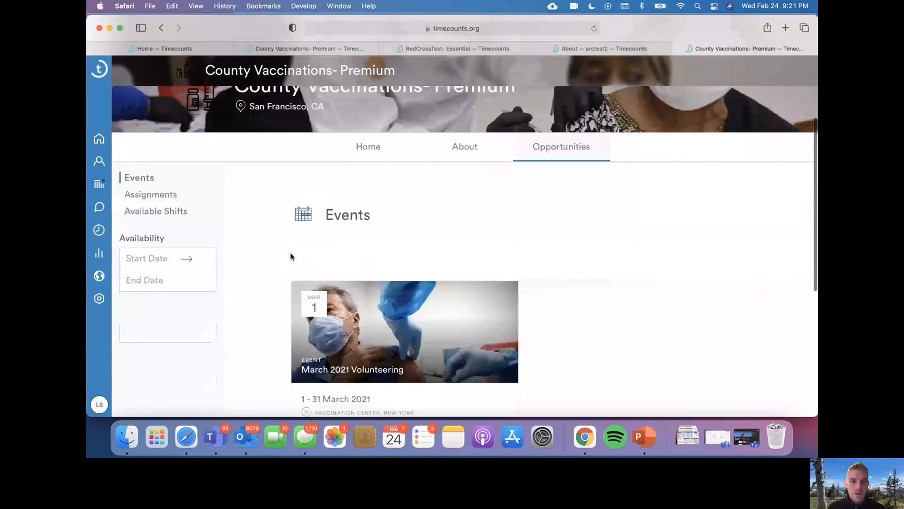
scroll(290, 257, "down", 3)
scroll(403, 253, "up", 3)
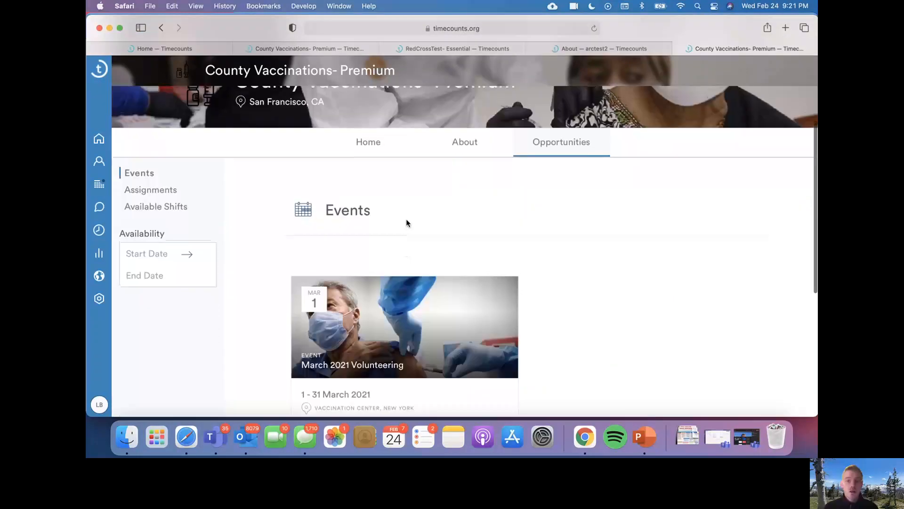
scroll(409, 221, "up", 3)
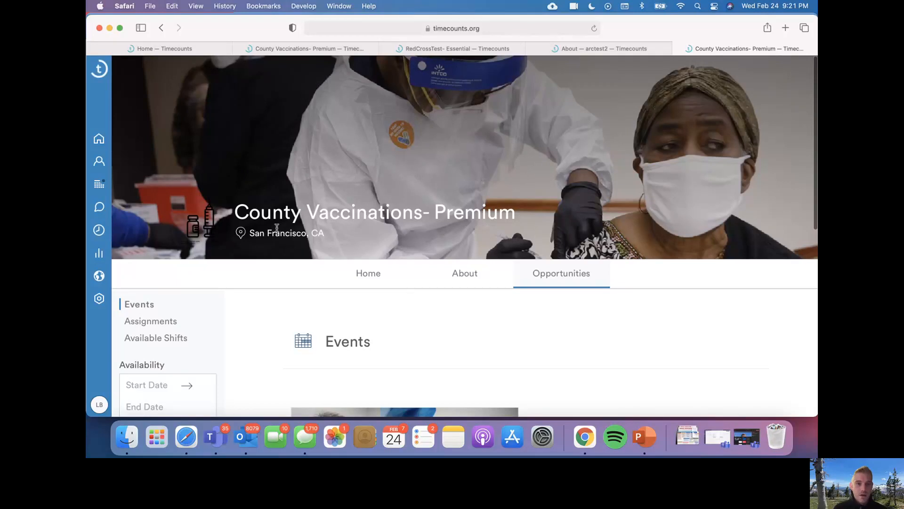
scroll(318, 243, "down", 1)
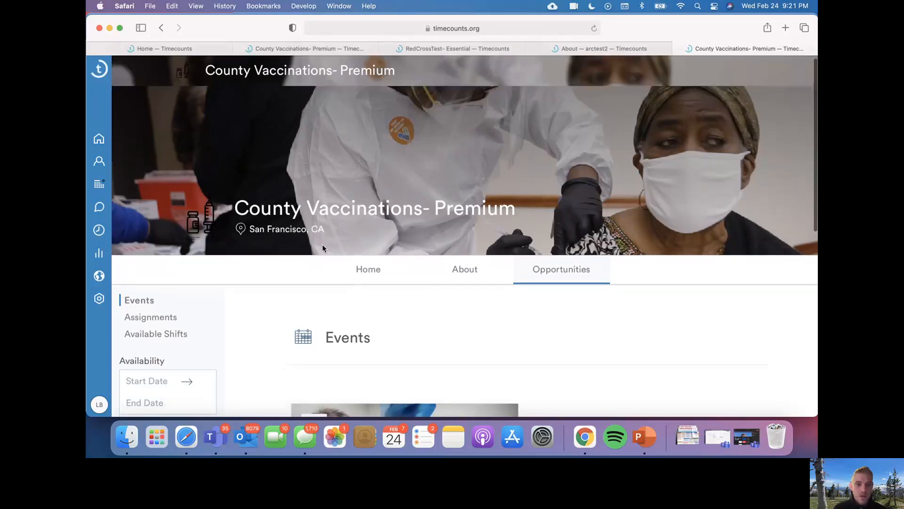
scroll(460, 263, "down", 5)
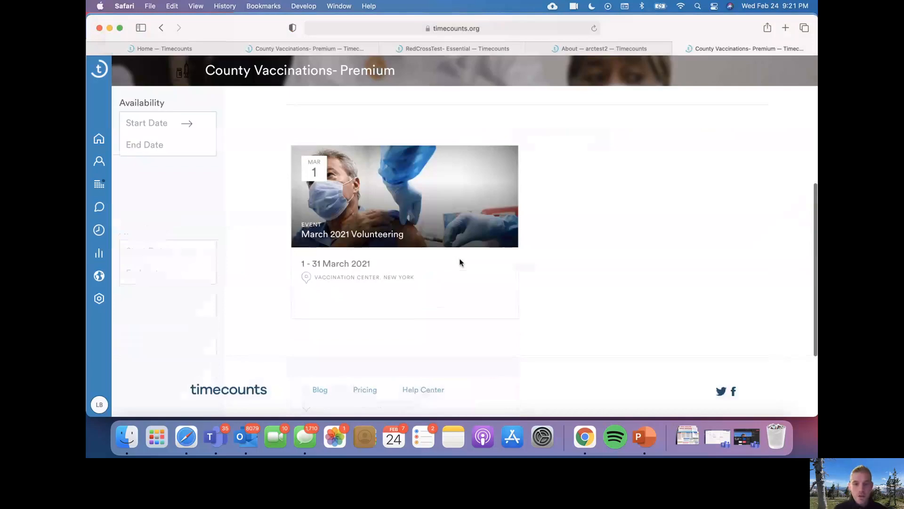
Step: Open the March 2021 Volunteering event from the hub and review its details and available roles
left_click(371, 274)
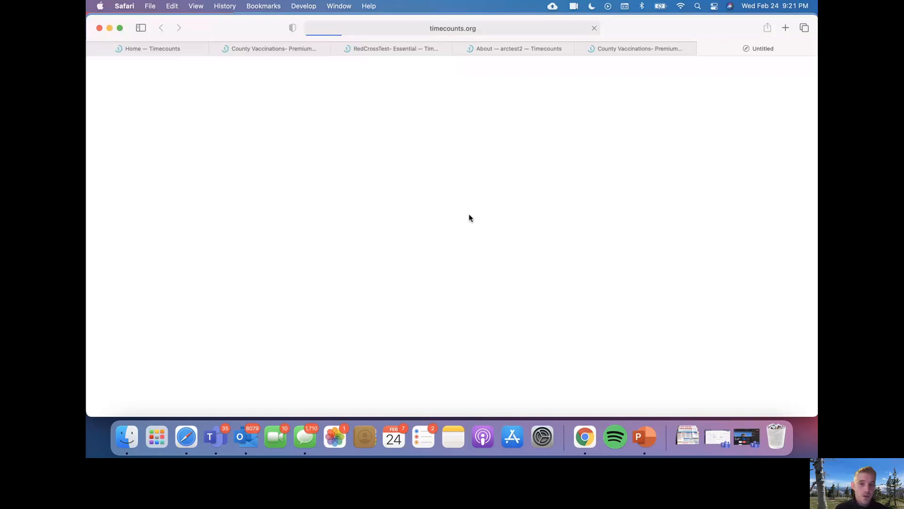
scroll(468, 217, "down", 5)
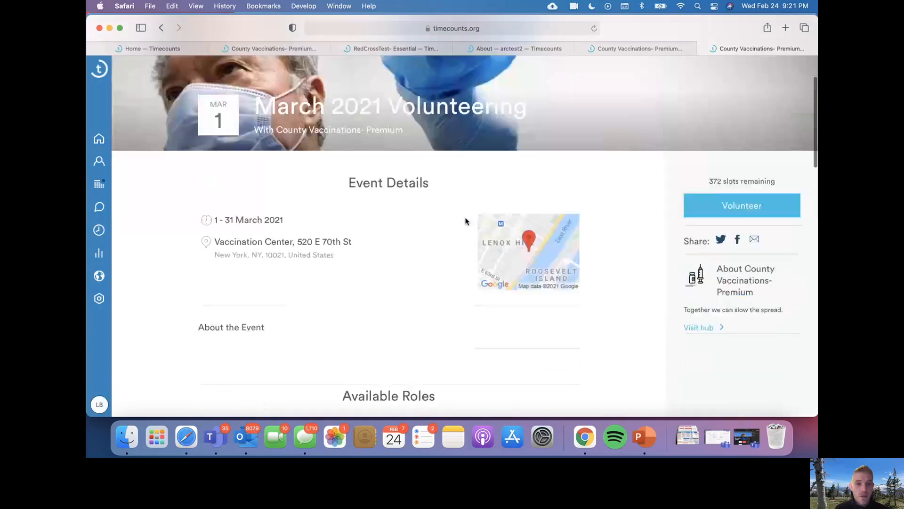
scroll(465, 221, "down", 4)
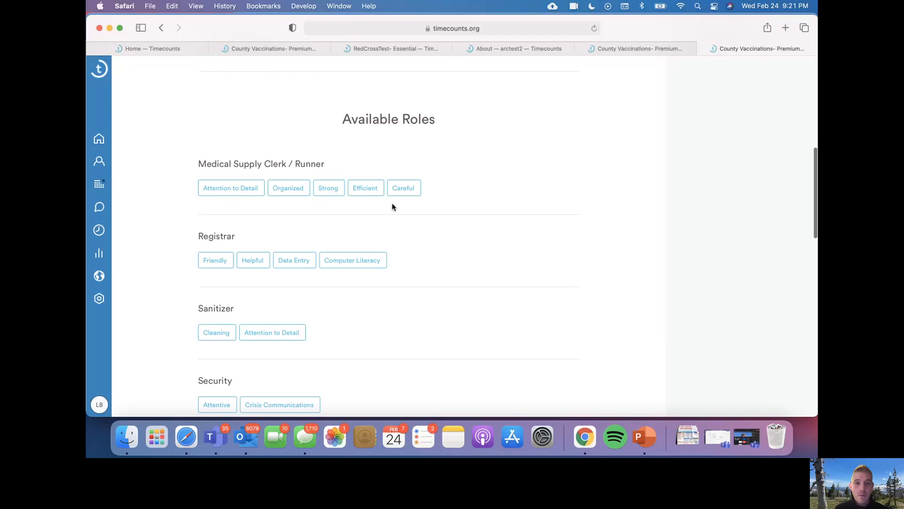
scroll(360, 210, "down", 5)
scroll(301, 216, "down", 8)
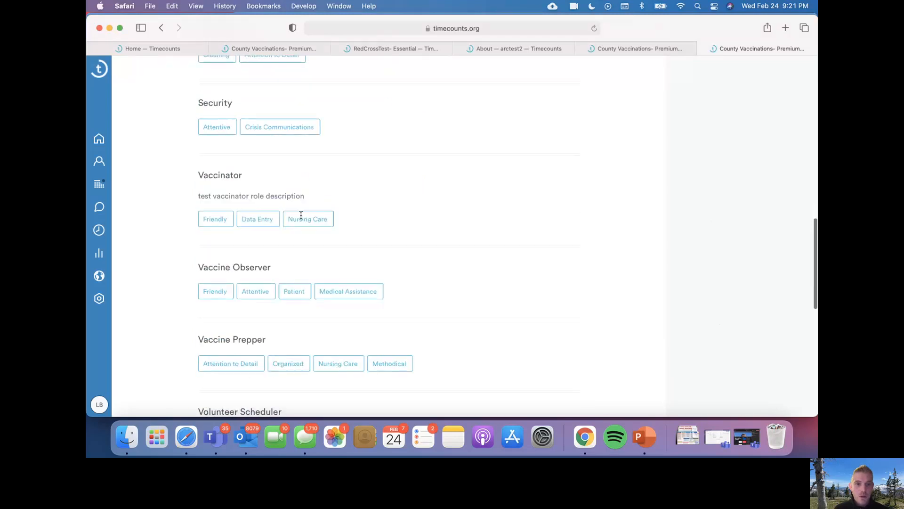
scroll(335, 219, "up", 15)
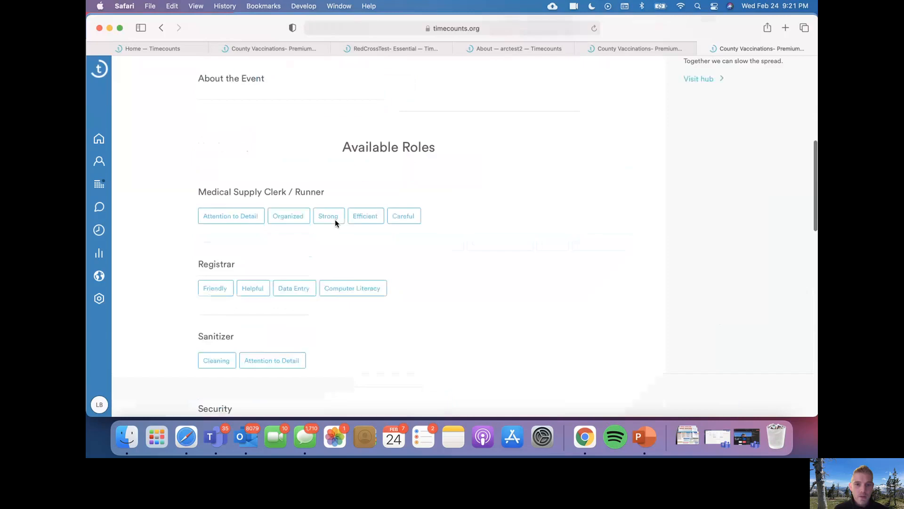
scroll(335, 219, "up", 4)
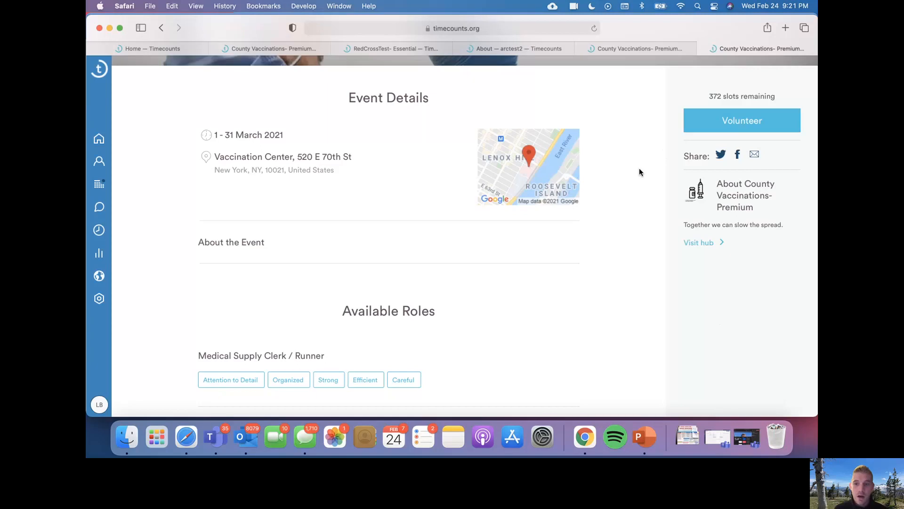
Step: Start volunteering for the event and select the Vaccine Prepper, EMT Clinical Support and On-Site Staffing Coordinator shifts on Monday 1 March 2021
left_click(737, 129)
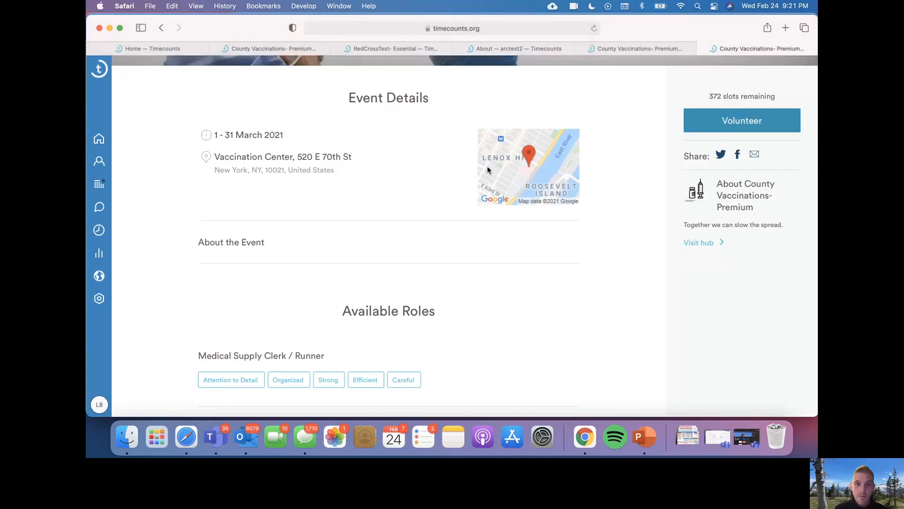
scroll(493, 171, "down", 2)
scroll(498, 171, "up", 2)
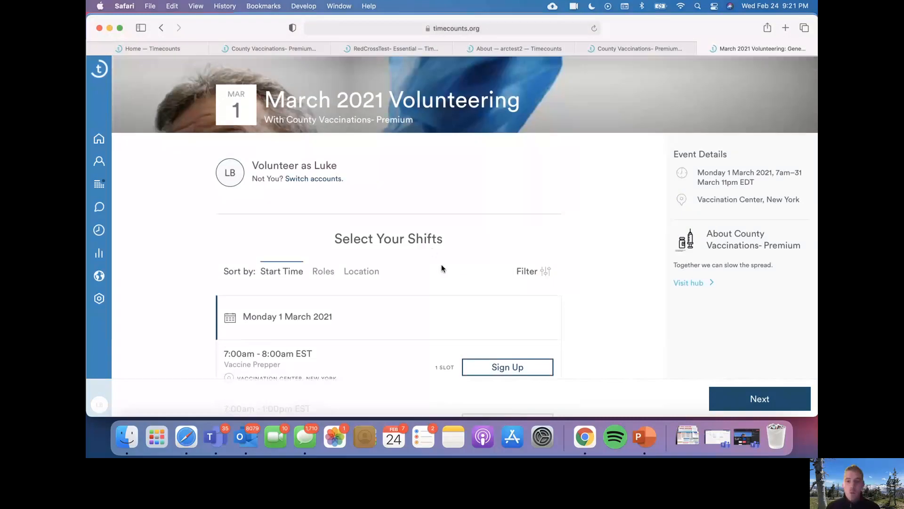
scroll(442, 266, "down", 3)
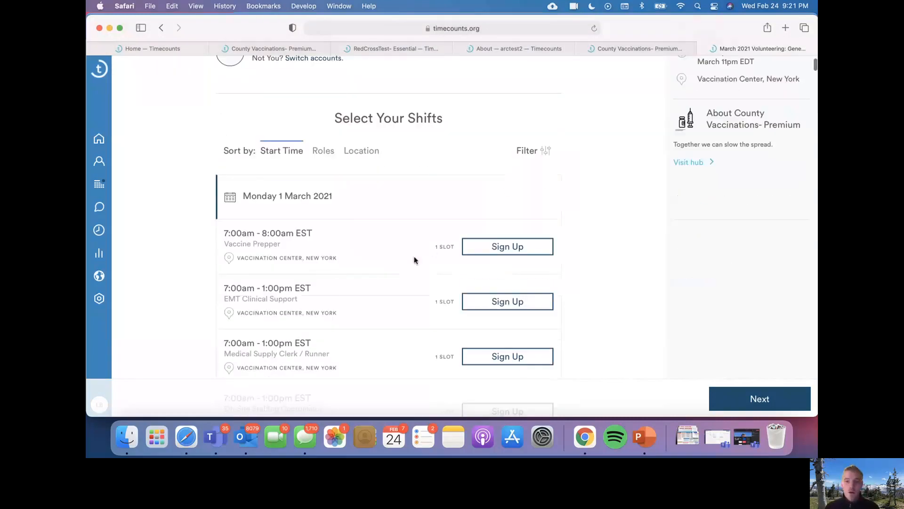
left_click(513, 253)
left_click(506, 307)
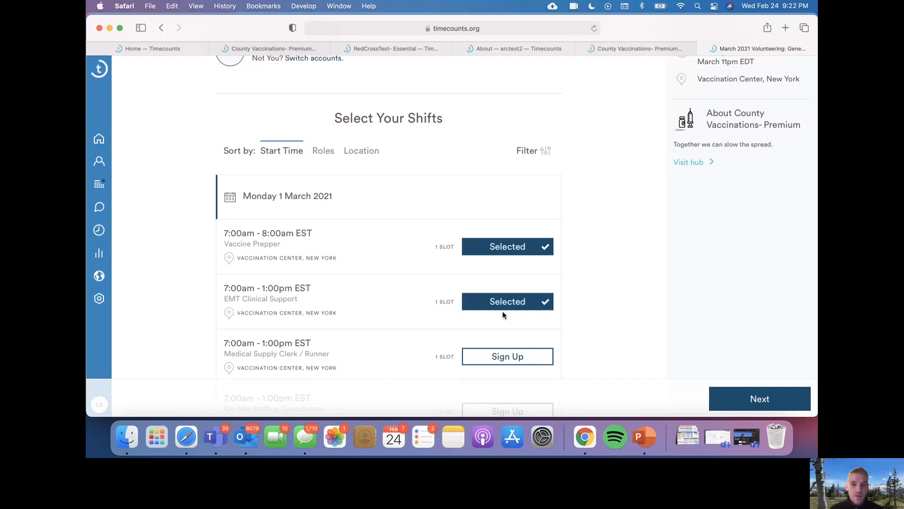
scroll(504, 313, "down", 2)
left_click(503, 341)
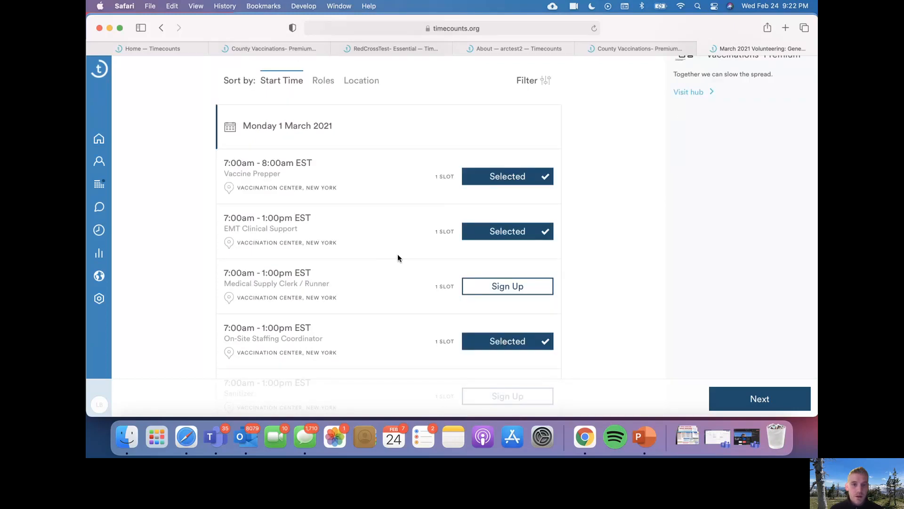
Step: Sort the shifts by role and select a 7:00am - 1:00pm shift on Thursday 25 March 2021
scroll(386, 252, "up", 1)
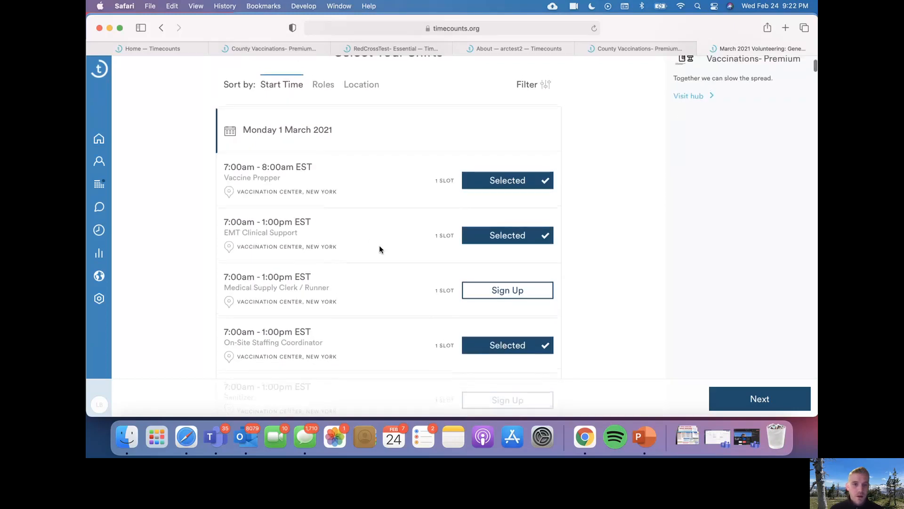
left_click(323, 87)
scroll(450, 198, "down", 4)
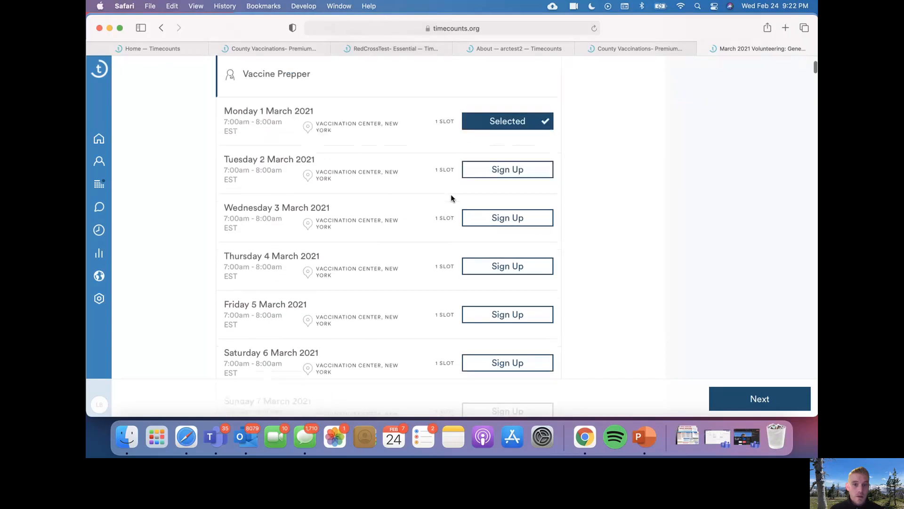
scroll(329, 222, "down", 8)
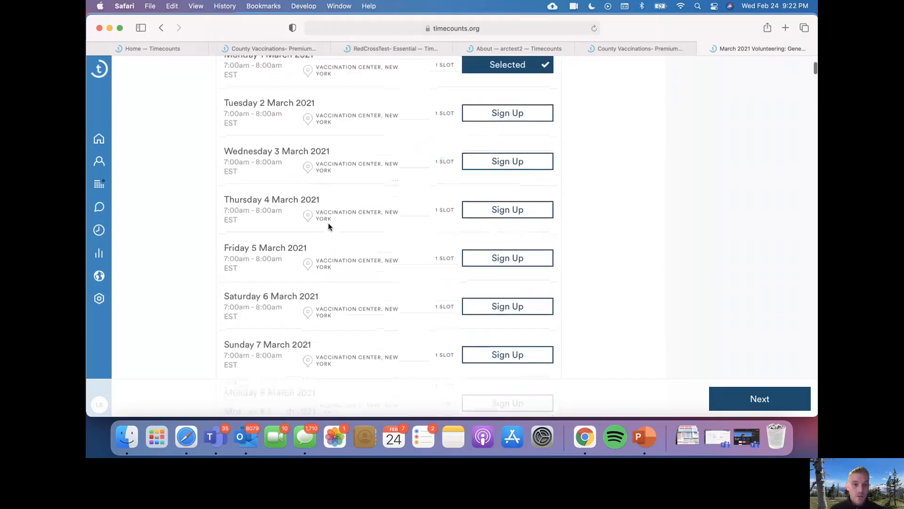
scroll(328, 226, "up", 20)
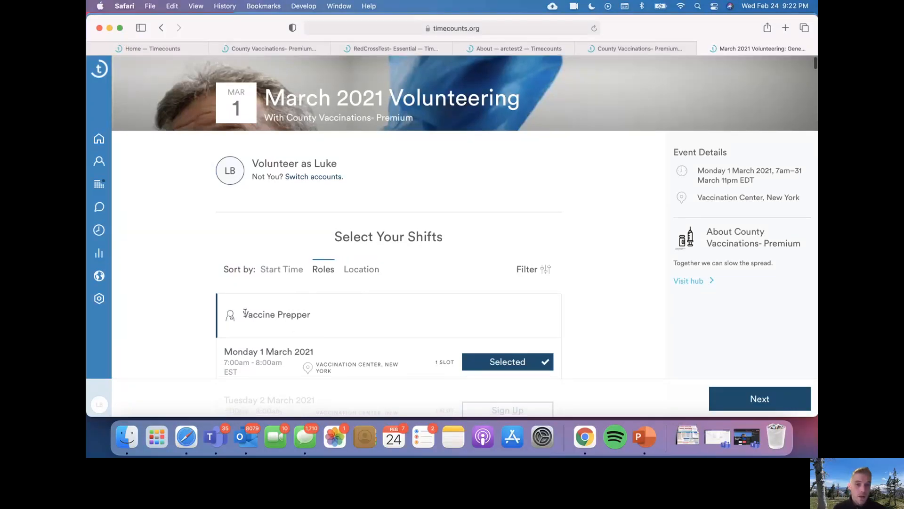
scroll(389, 321, "down", 5)
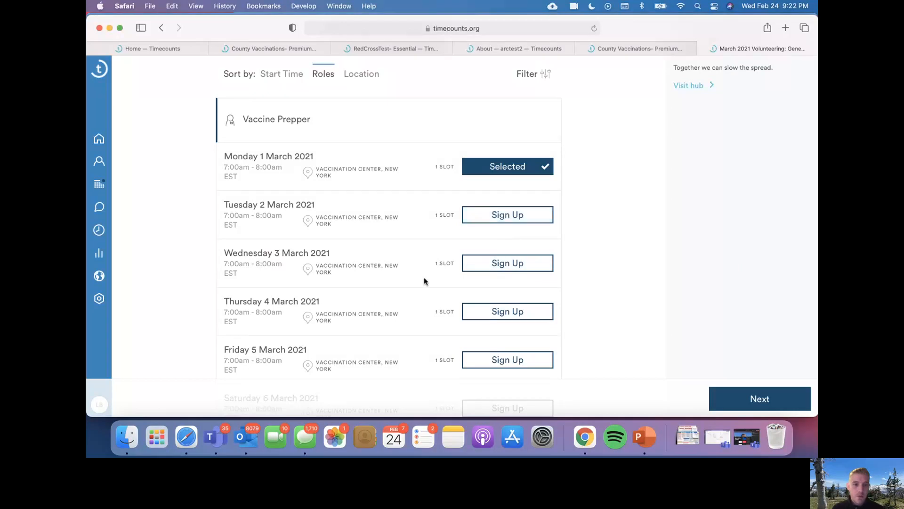
scroll(425, 277, "down", 3)
scroll(293, 258, "down", 10)
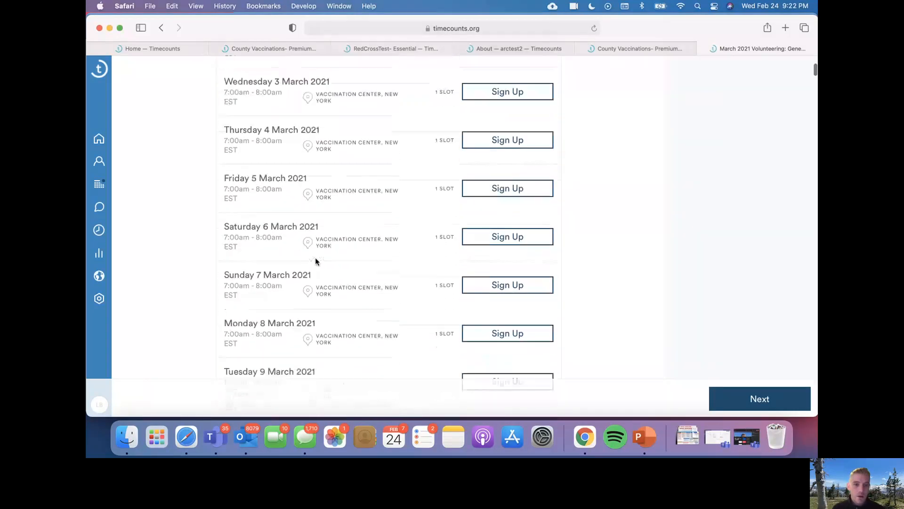
scroll(346, 264, "down", 20)
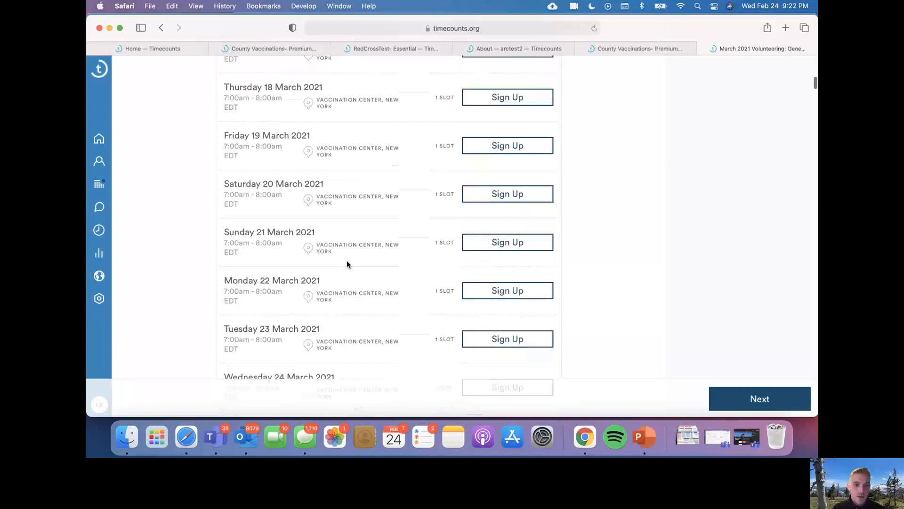
scroll(347, 264, "down", 20)
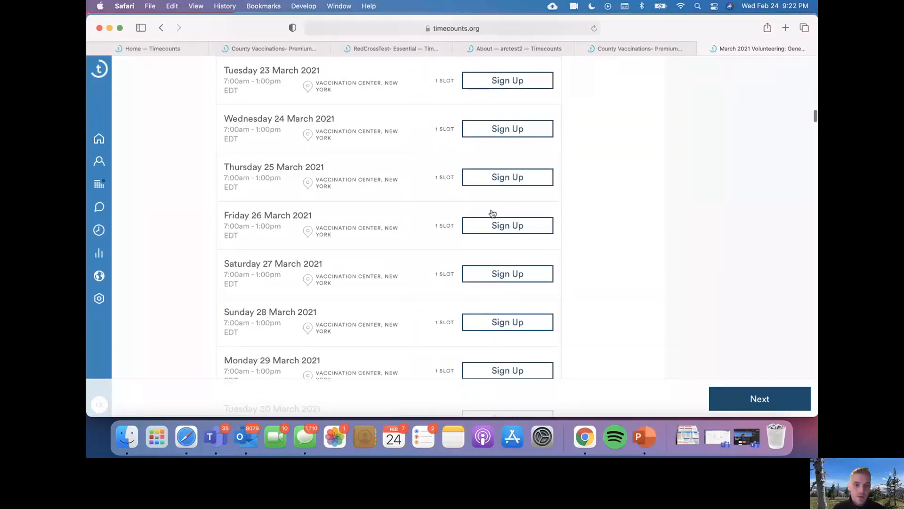
left_click(514, 178)
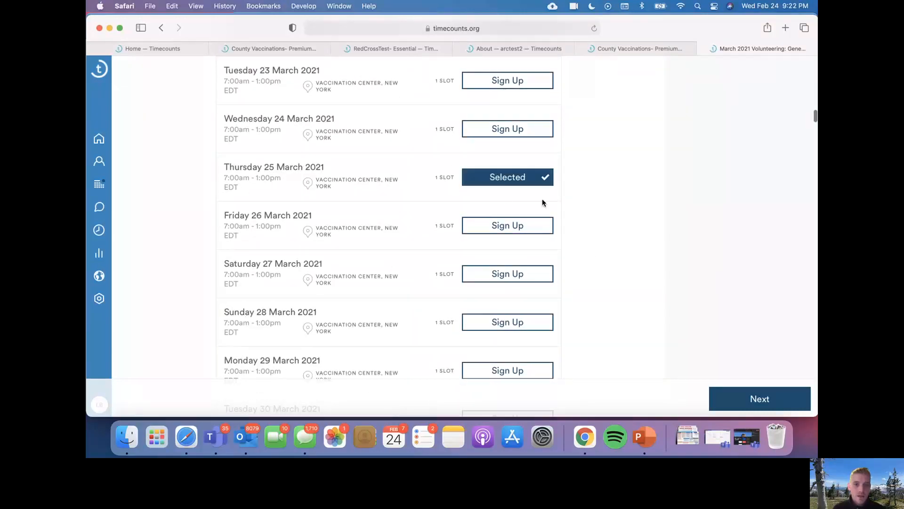
Step: Proceed from the shift selection, submit the March 2021 Volunteering application and read the follow-up message
left_click(759, 398)
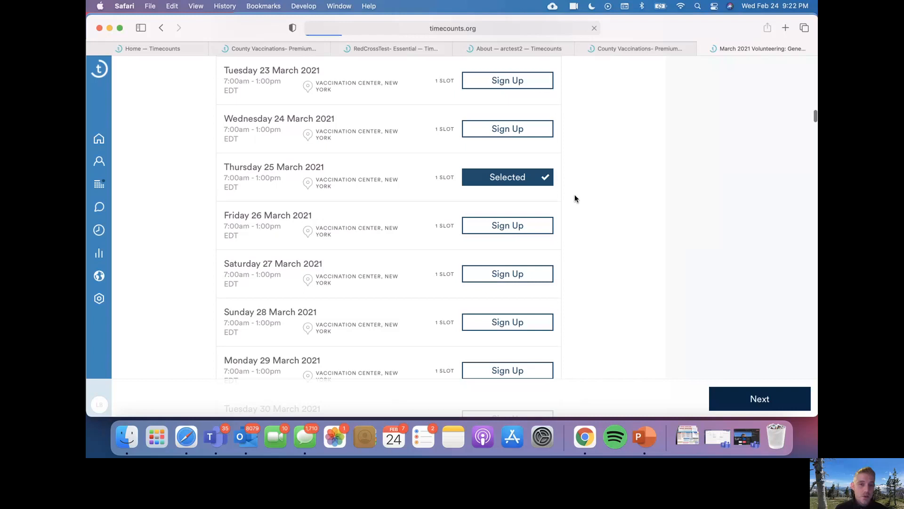
scroll(463, 236, "down", 1)
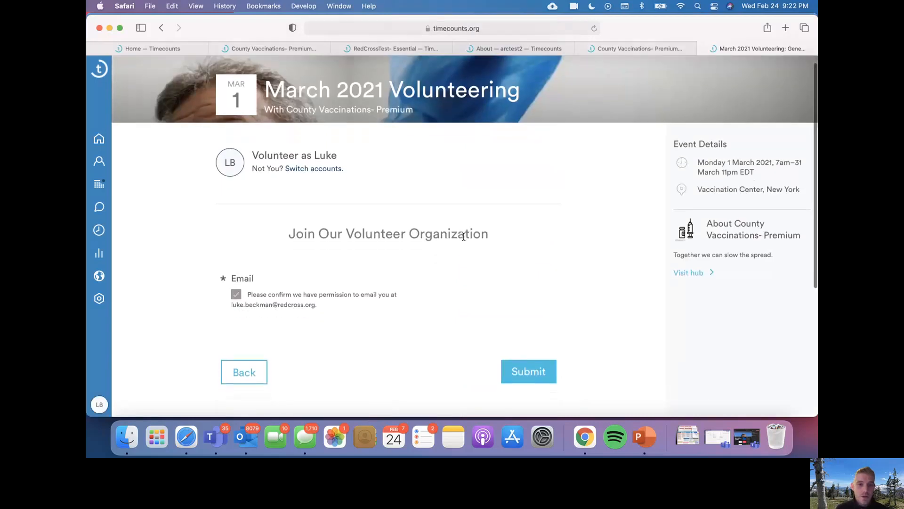
left_click(529, 378)
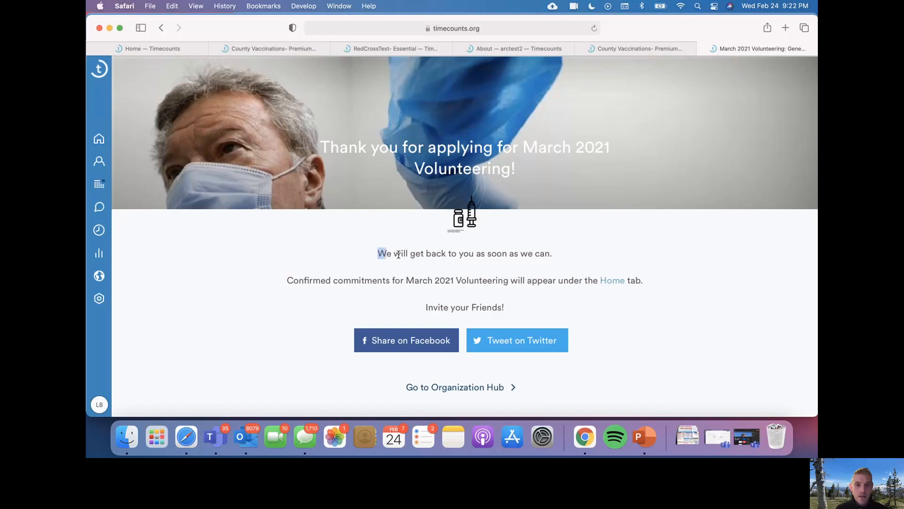
triple_click(565, 252)
left_click(567, 257)
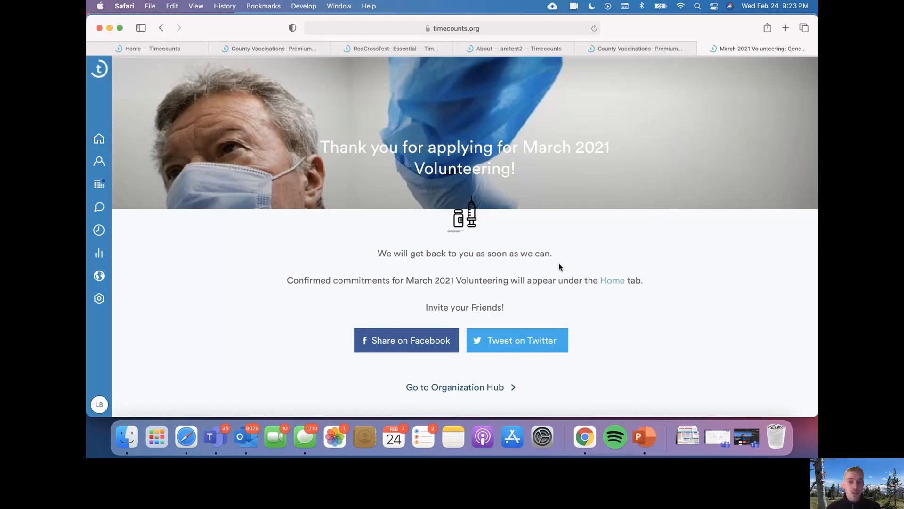
Step: Go back to the organizer side and look at the active opportunities and the community directory
left_click(98, 188)
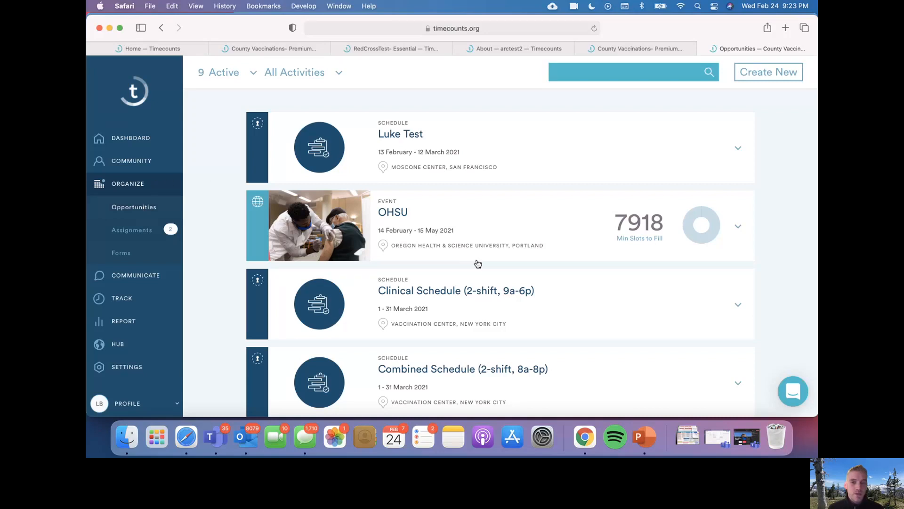
left_click(129, 168)
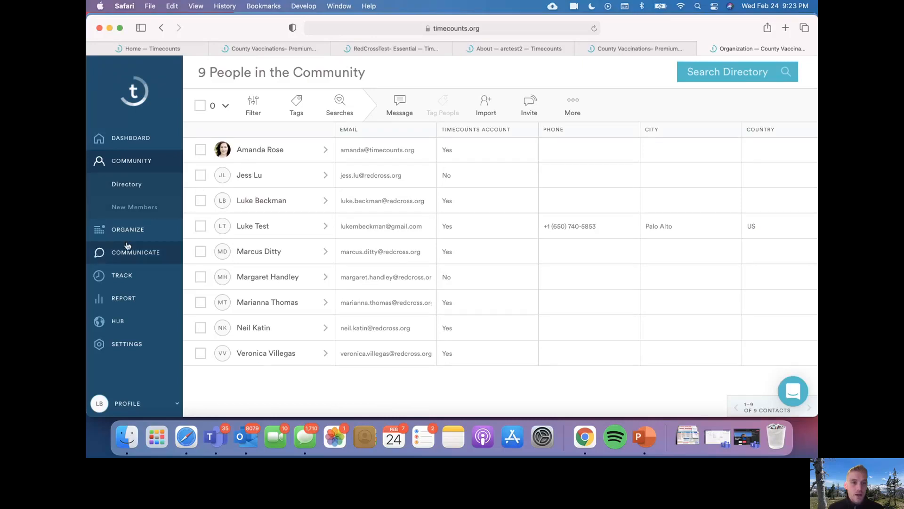
left_click(146, 240)
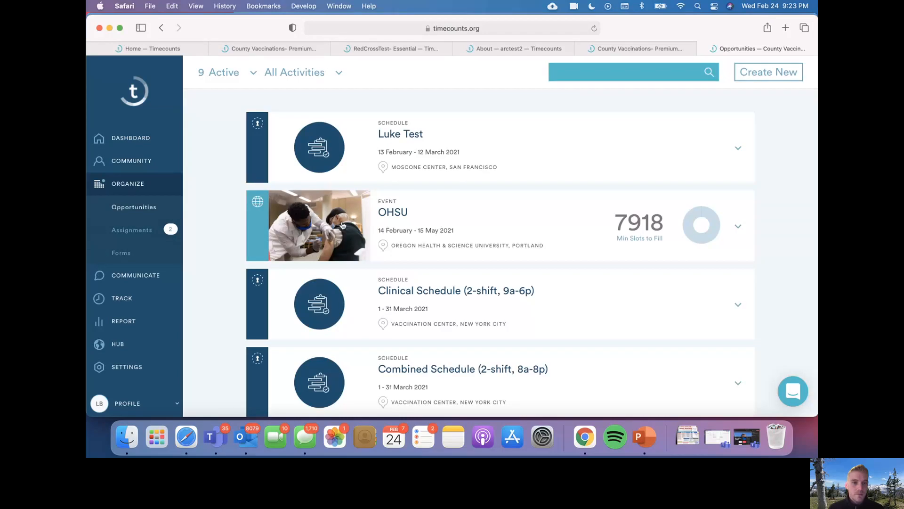
Step: Open the OHSU event's schedule and show its shifts by day for Sunday 14 February 2021
left_click(374, 226)
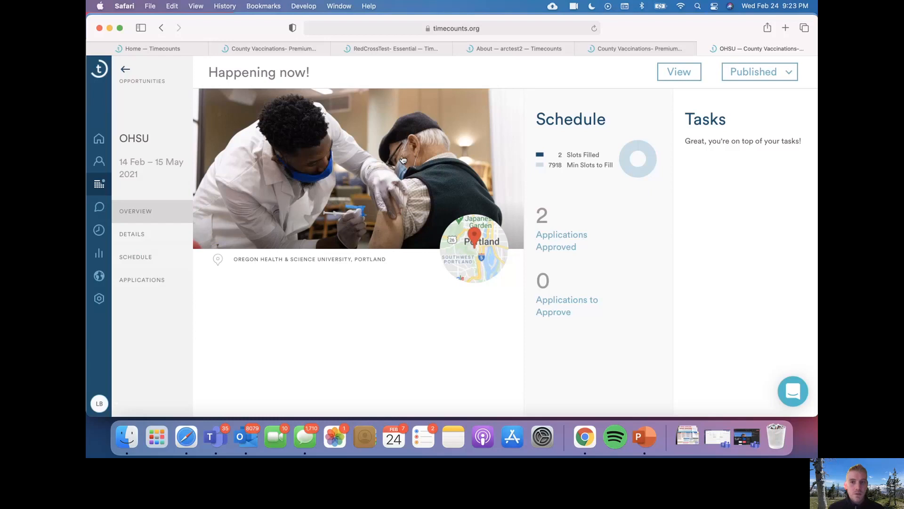
left_click(544, 162)
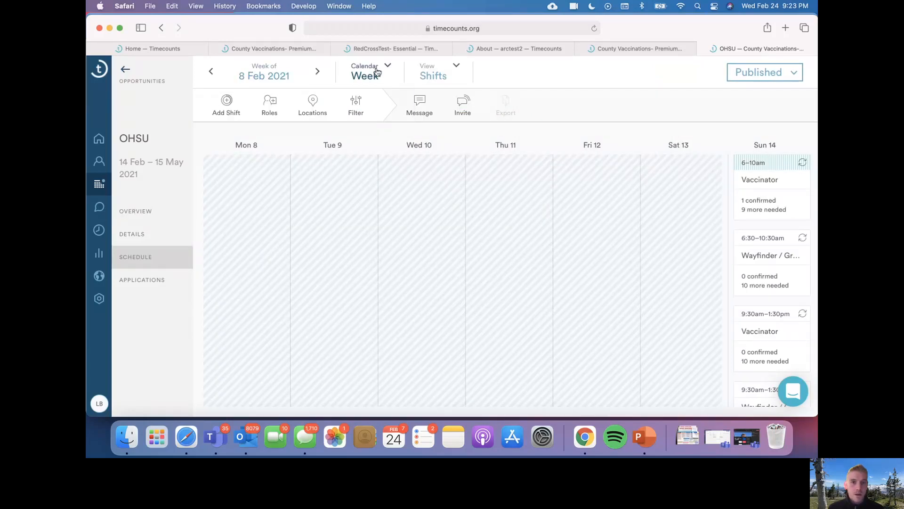
left_click(377, 71)
left_click(373, 101)
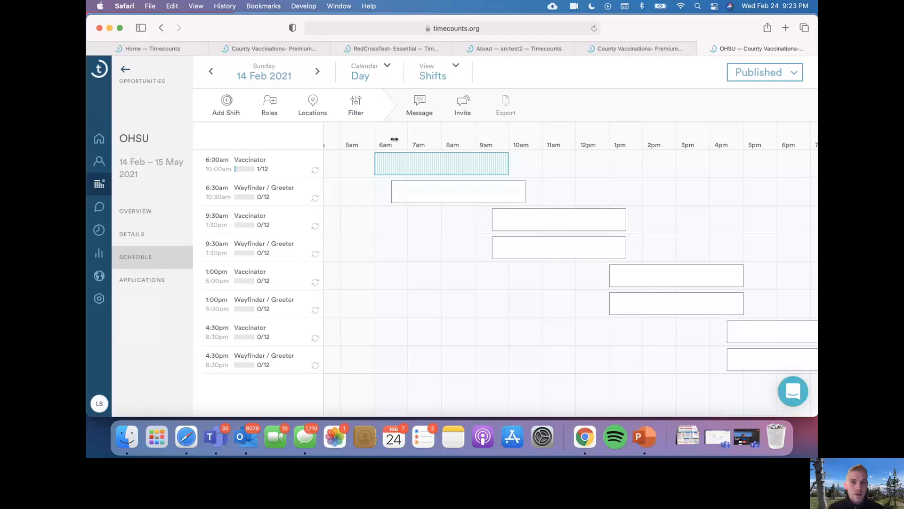
Step: Open volunteer management for the 6–10am Vaccinator shift and check the status options for the confirmed volunteer's assignment
left_click(404, 165)
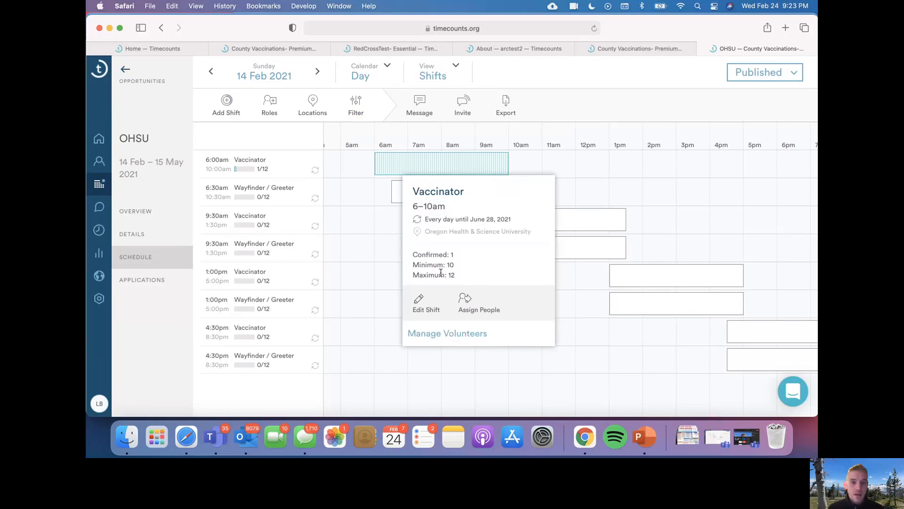
left_click(434, 335)
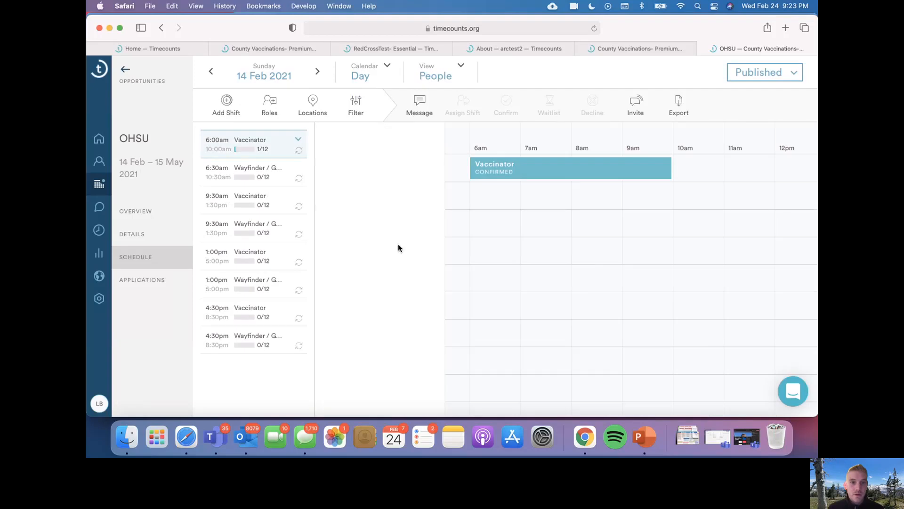
left_click(486, 176)
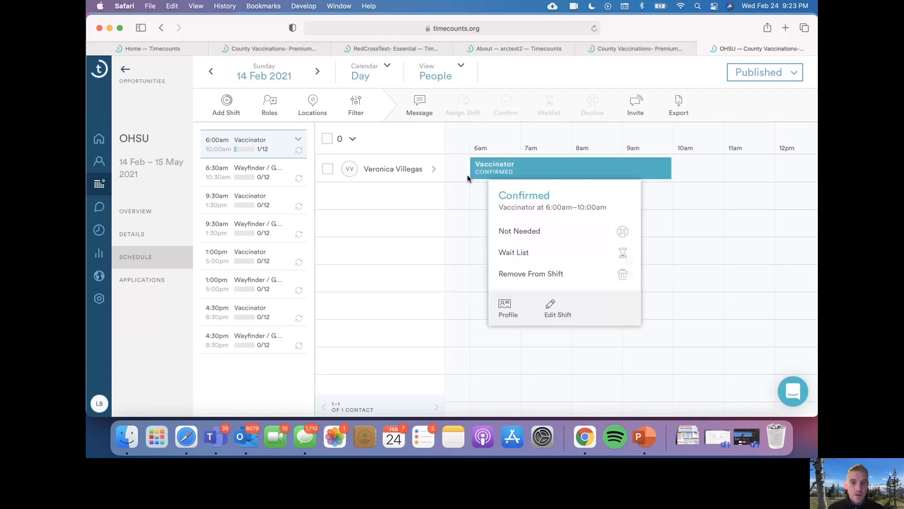
left_click(424, 196)
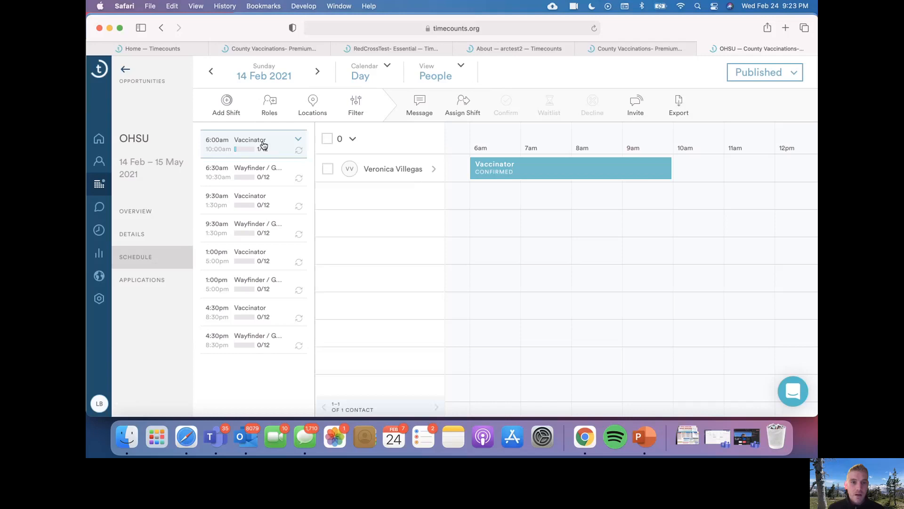
Step: Review the assigned volunteer's profile, including contact info, documents, availability and notes, and close it
left_click(411, 175)
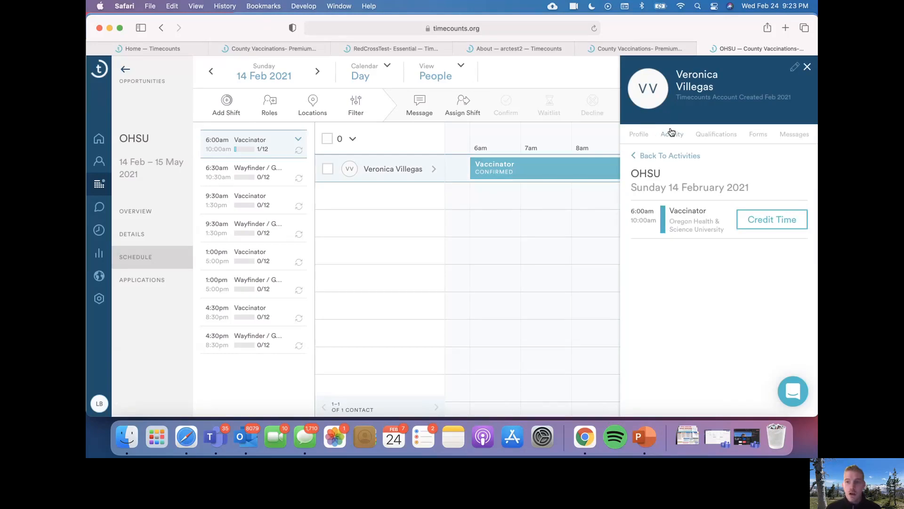
left_click(649, 136)
scroll(680, 219, "down", 10)
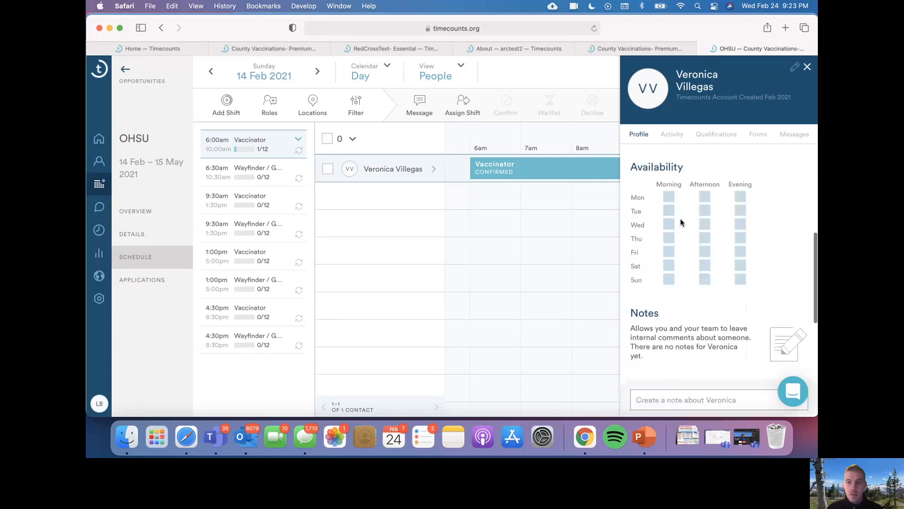
scroll(677, 220, "up", 10)
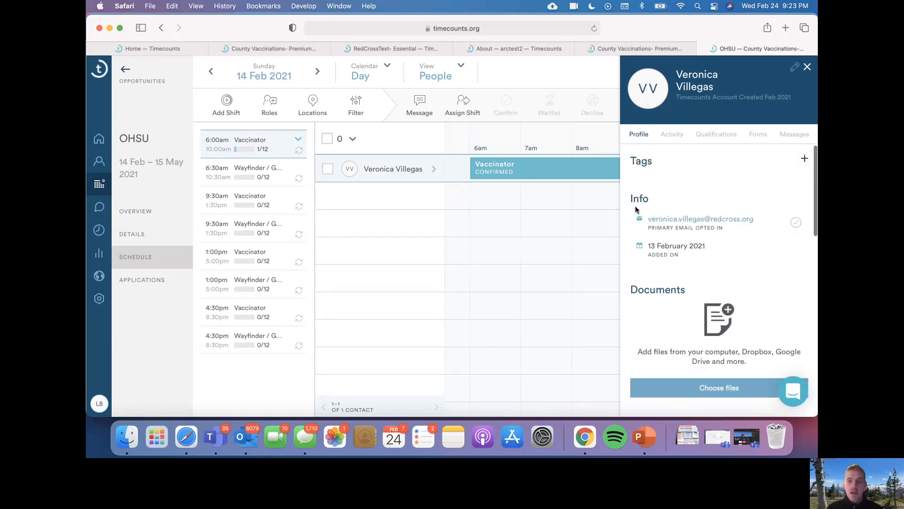
left_click(807, 67)
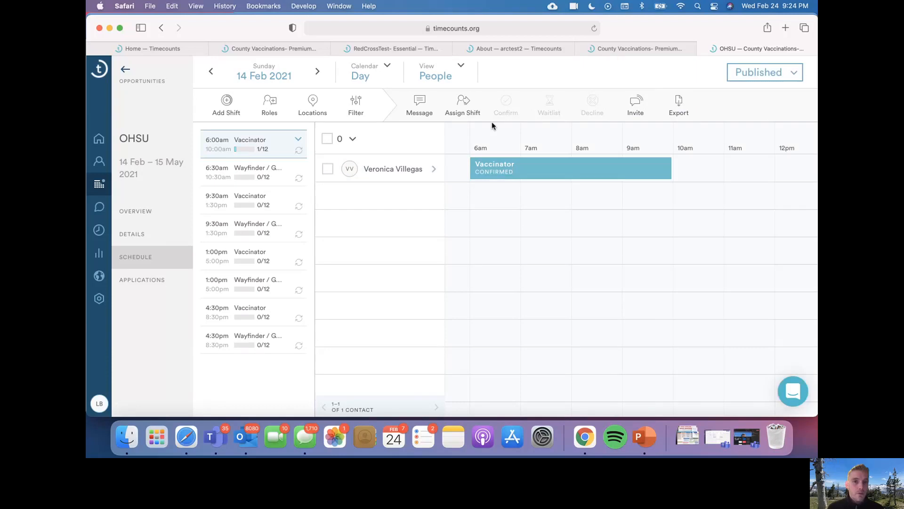